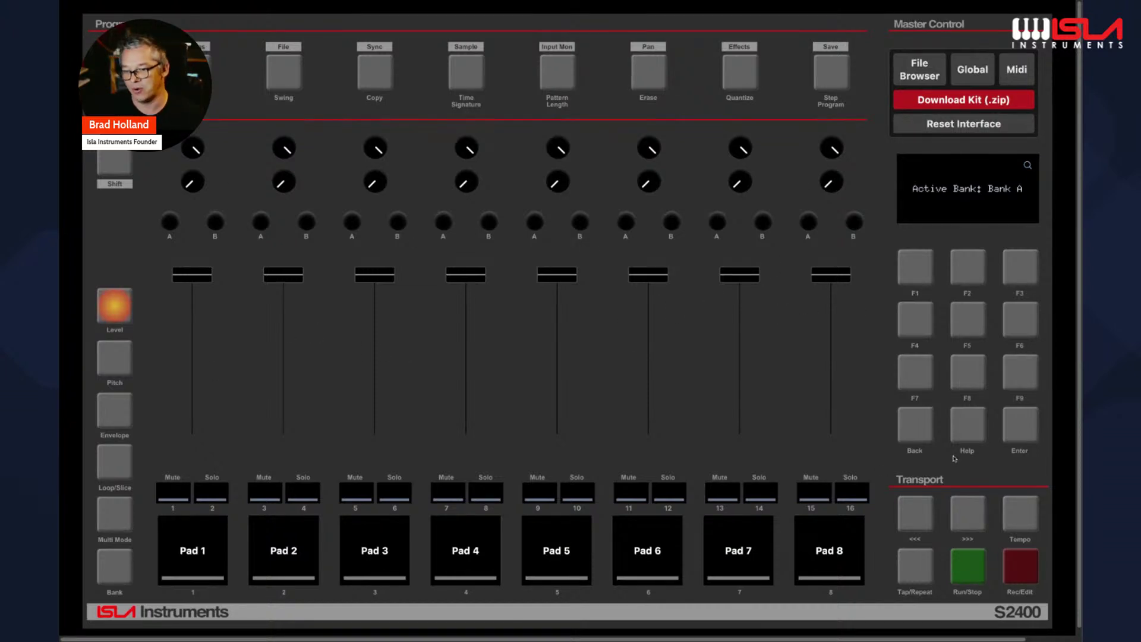
# Step: Open the built-in help guide, skim through its interface overview and instructions, and close it
pyautogui.click(974, 427)
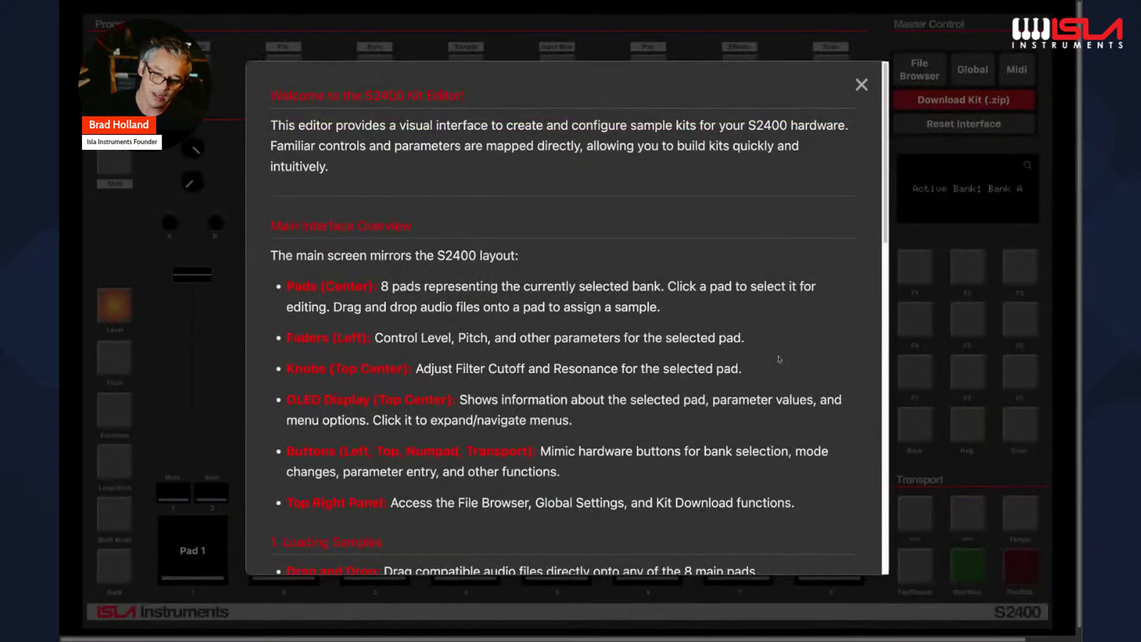
pyautogui.scroll(-8, 570, 330)
pyautogui.scroll(-10, 570, 330)
pyautogui.scroll(15, 569, 324)
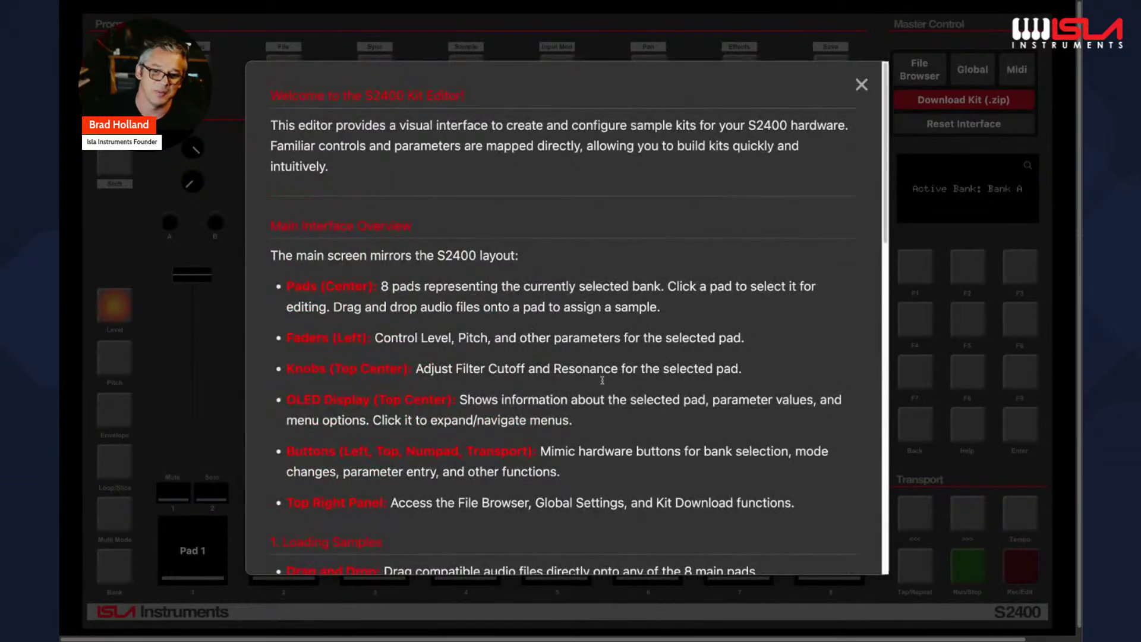
pyautogui.scroll(-10, 571, 333)
pyautogui.scroll(10, 617, 387)
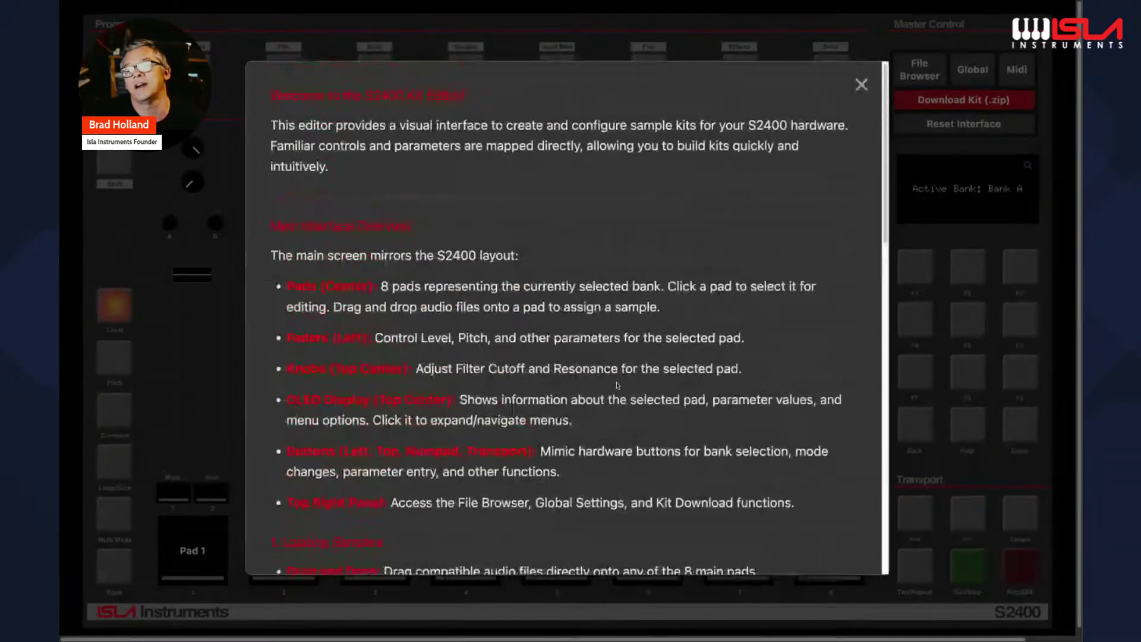
pyautogui.click(860, 85)
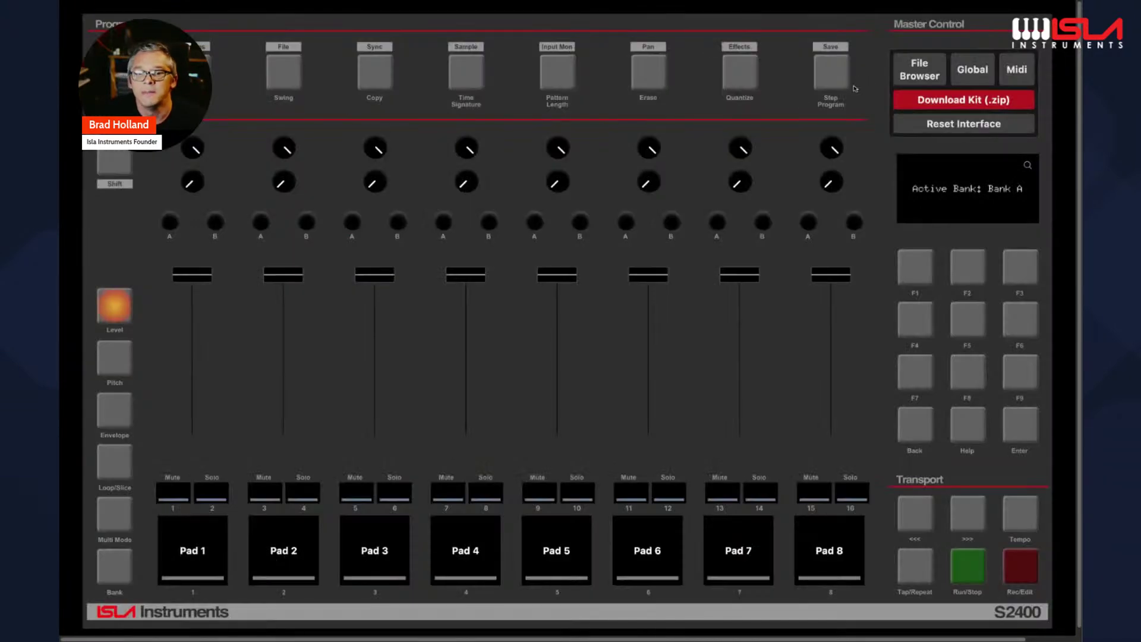
pyautogui.click(966, 429)
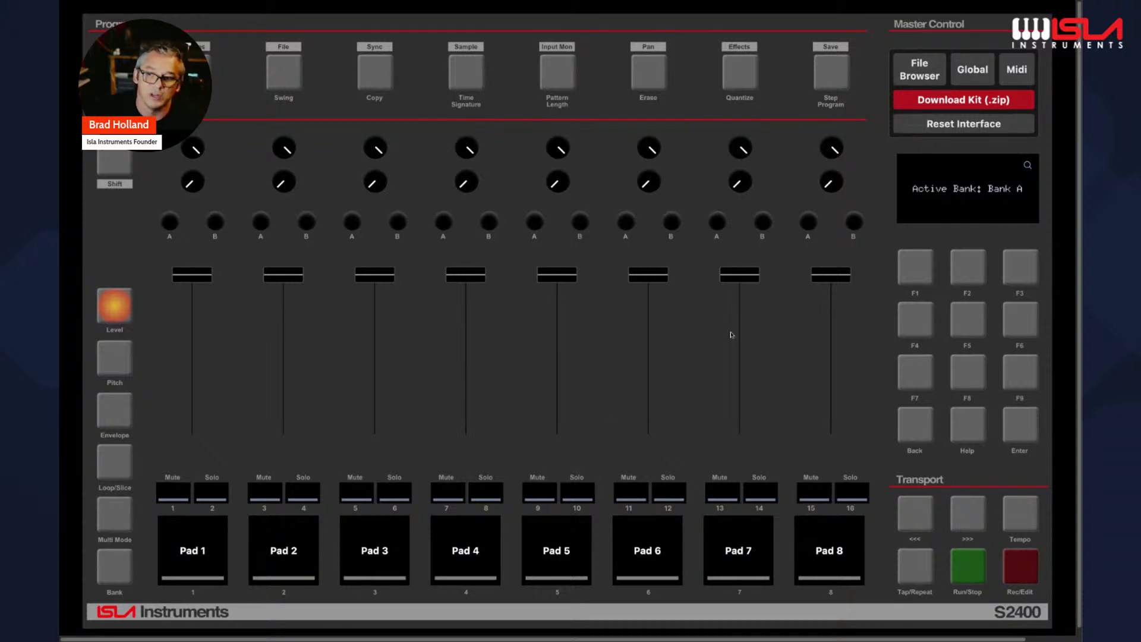
# Step: Set the MIDI input device to MONTAGE Port 1 (Yamaha) and close the MIDI settings
pyautogui.click(1018, 80)
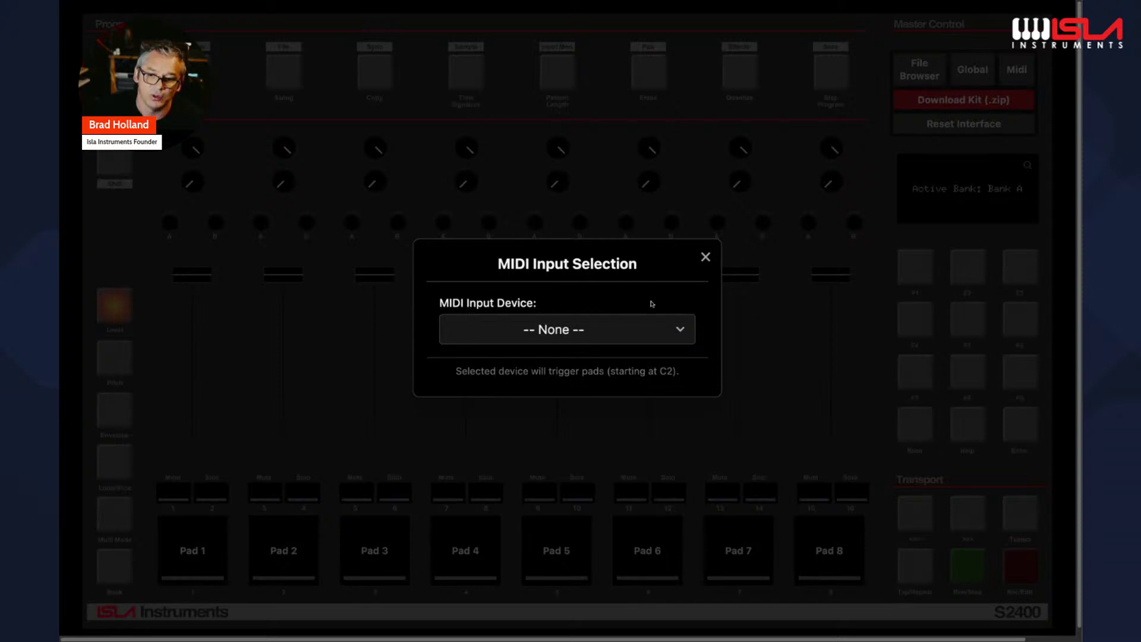
pyautogui.click(681, 334)
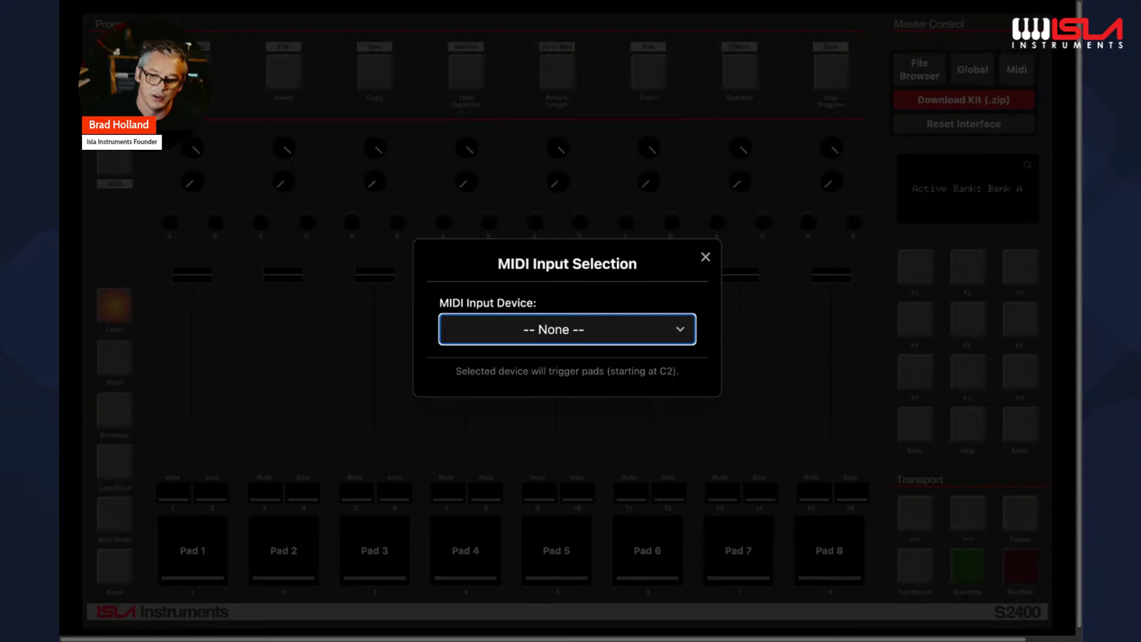
pyautogui.press('Down')
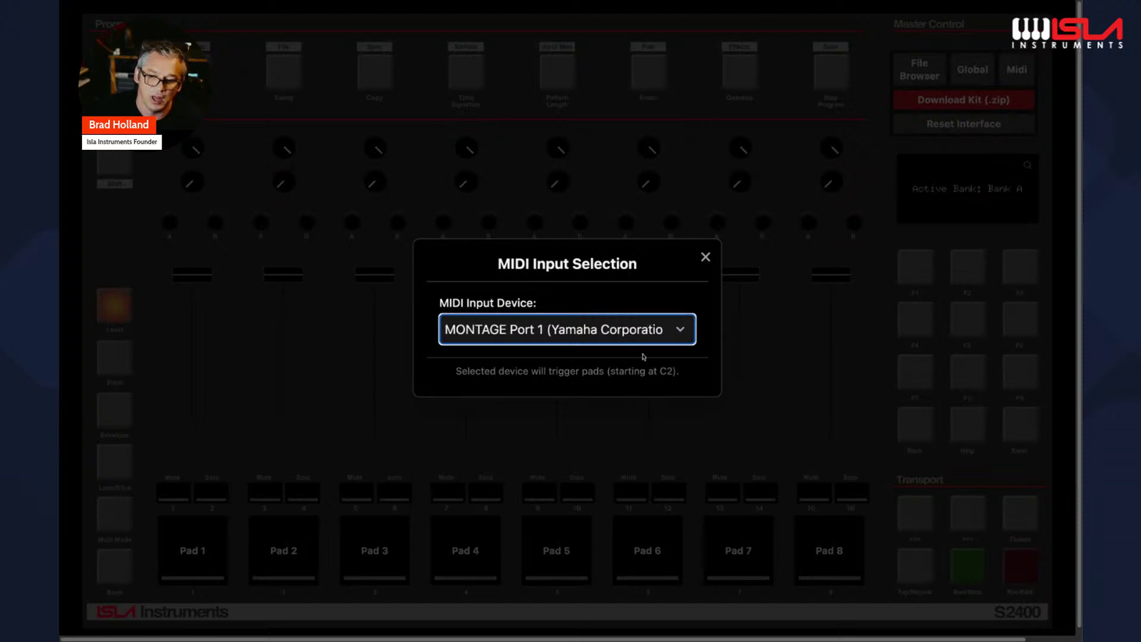
pyautogui.click(705, 256)
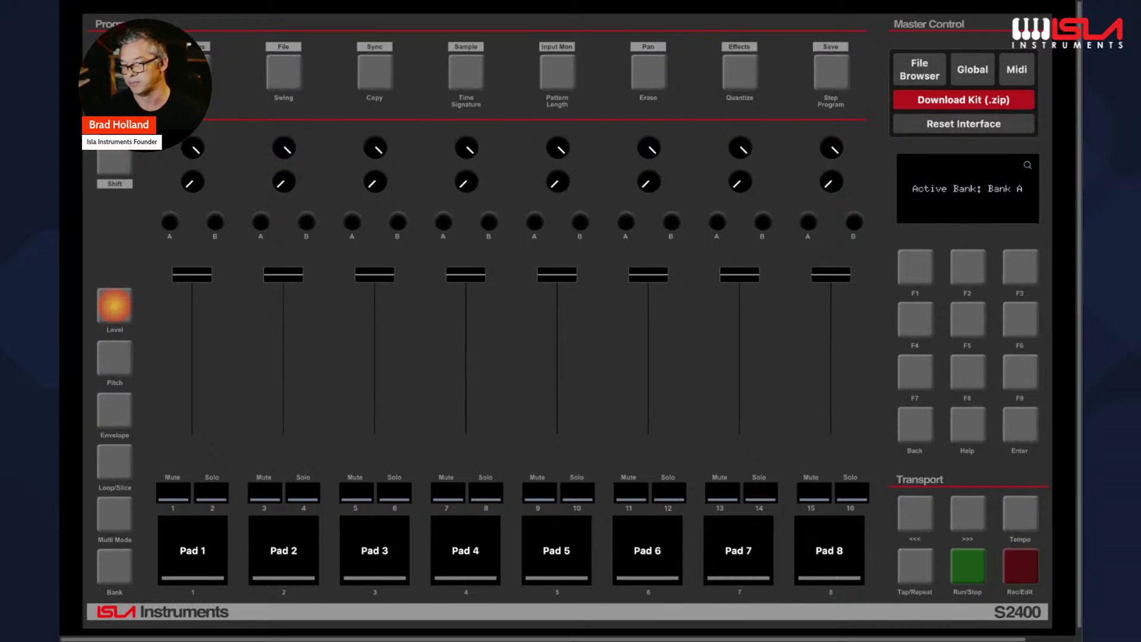
# Step: Adjust the first channel of Bank A: lower its level to about 227, turn down the filter cutoff, and raise the level slightly again
pyautogui.moveTo(208, 274); pyautogui.dragTo(240, 278)
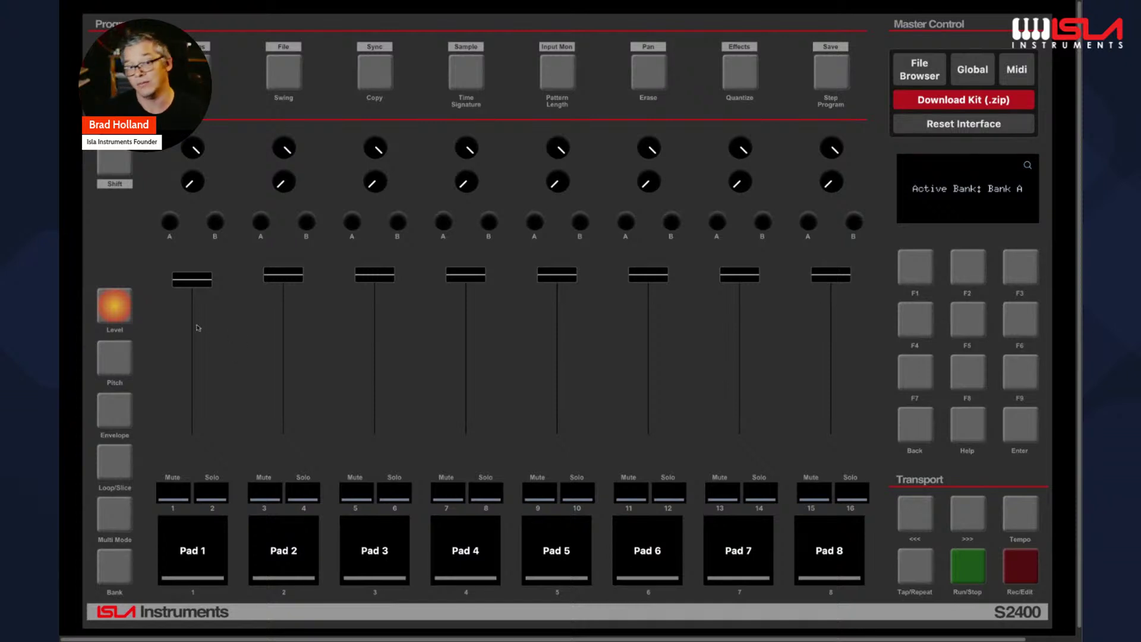
pyautogui.moveTo(193, 149)
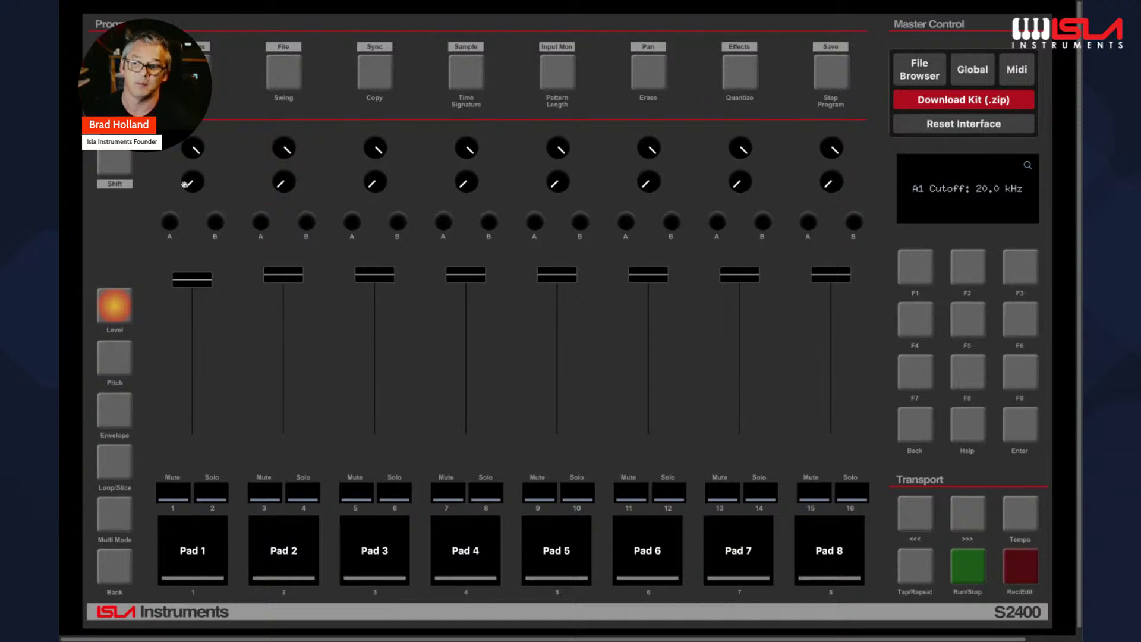
pyautogui.moveTo(199, 278); pyautogui.dragTo(226, 291)
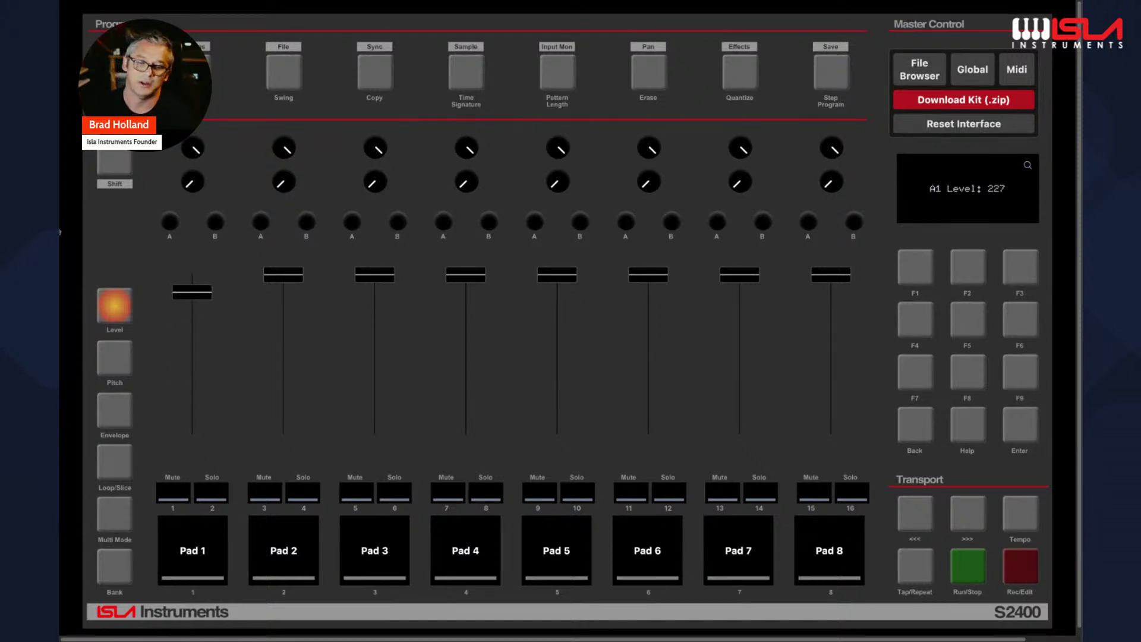
pyautogui.moveTo(197, 149); pyautogui.dragTo(220, 256)
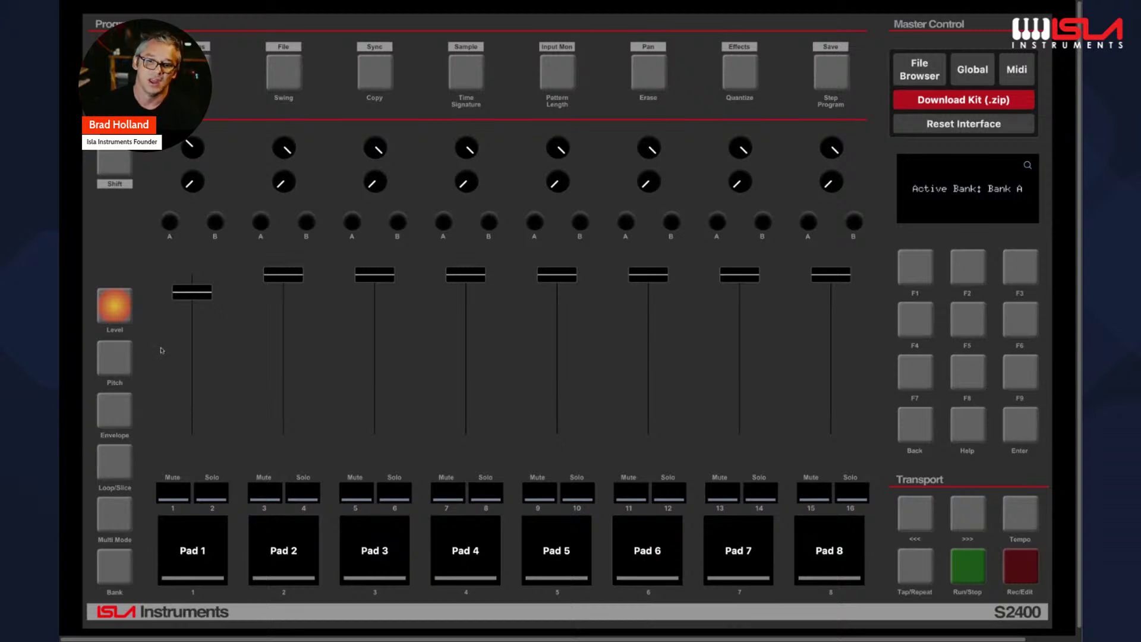
pyautogui.moveTo(191, 298); pyautogui.dragTo(192, 286)
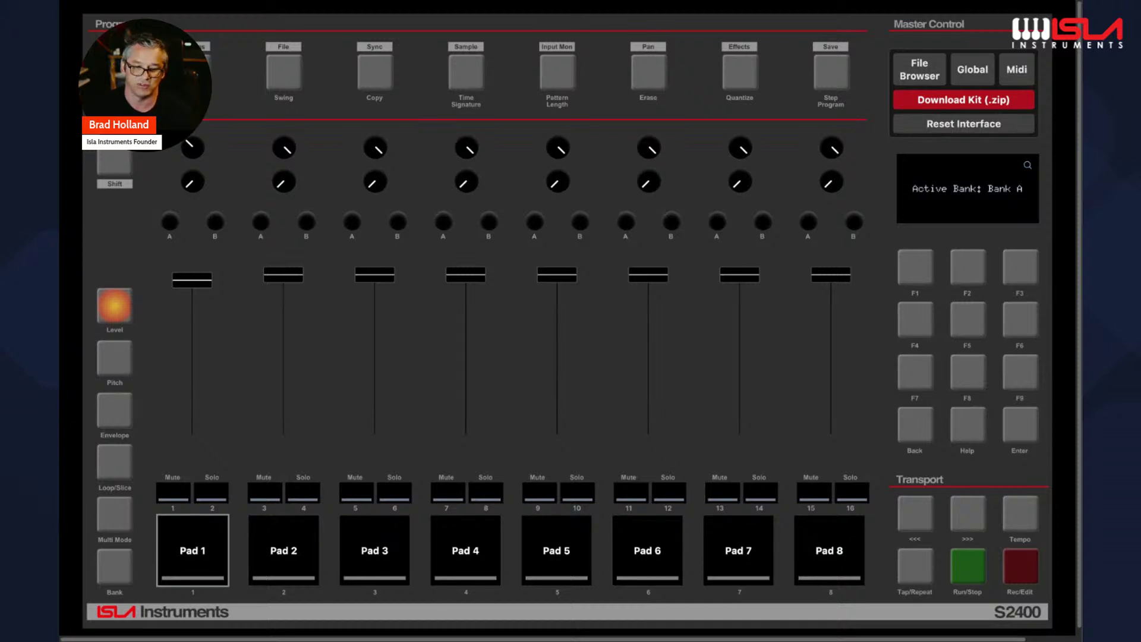
# Step: Load the drum loop A27_DrumLp2_eLAB_Full_090.wav onto Pad 1
pyautogui.moveTo(192, 550); pyautogui.dragTo(193, 550)
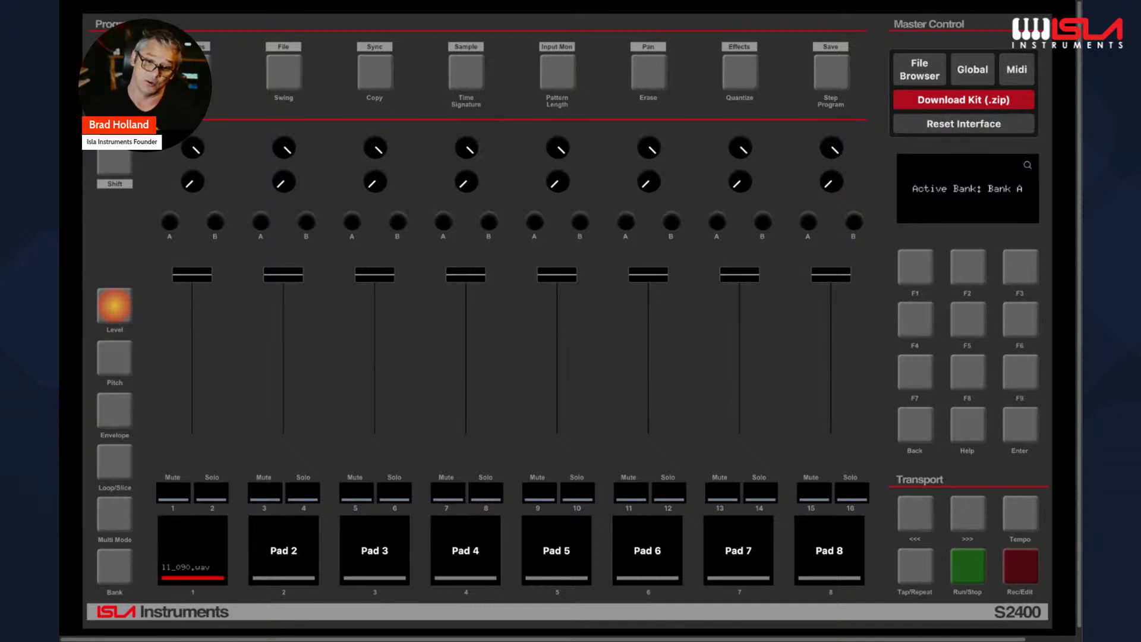
# Step: Open the file browser and switch Auto Preview off and back on
pyautogui.click(921, 75)
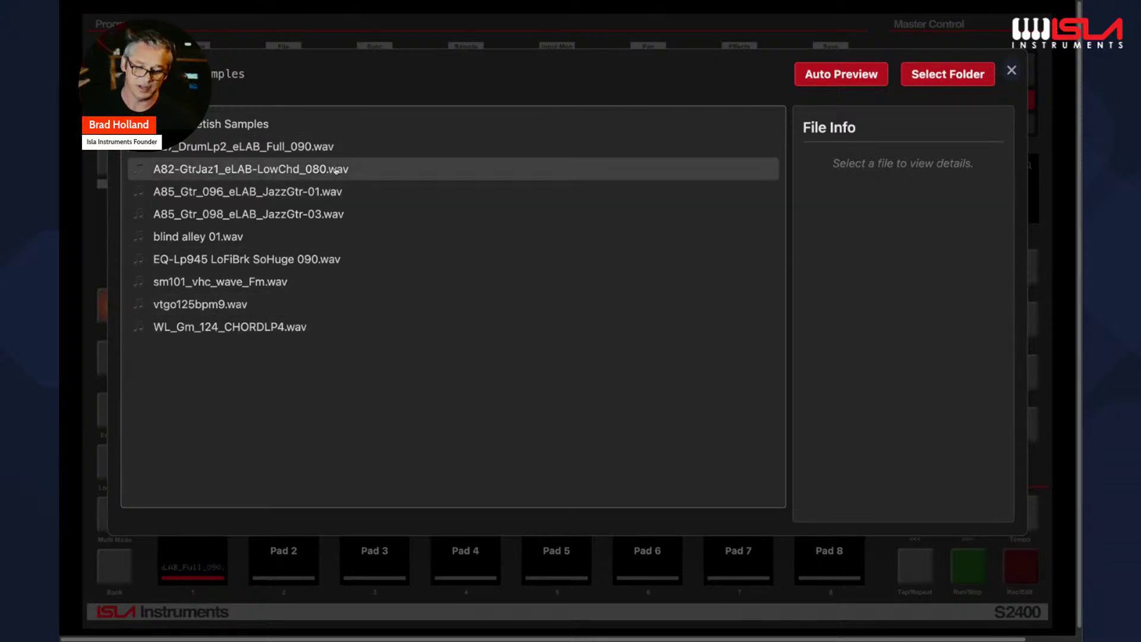
pyautogui.click(805, 74)
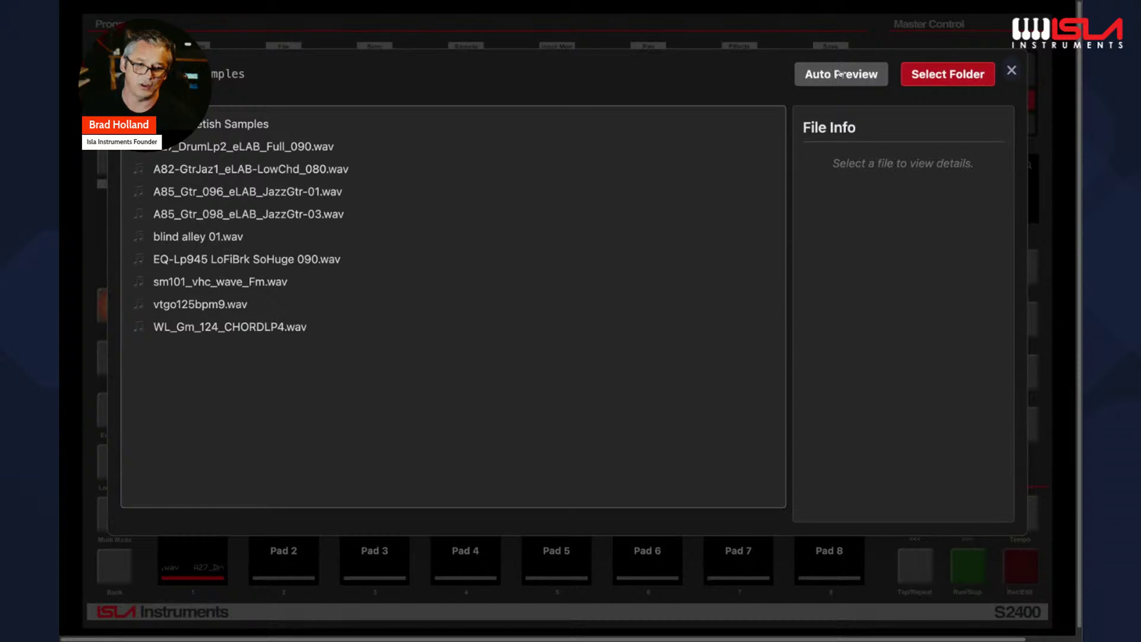
pyautogui.click(866, 74)
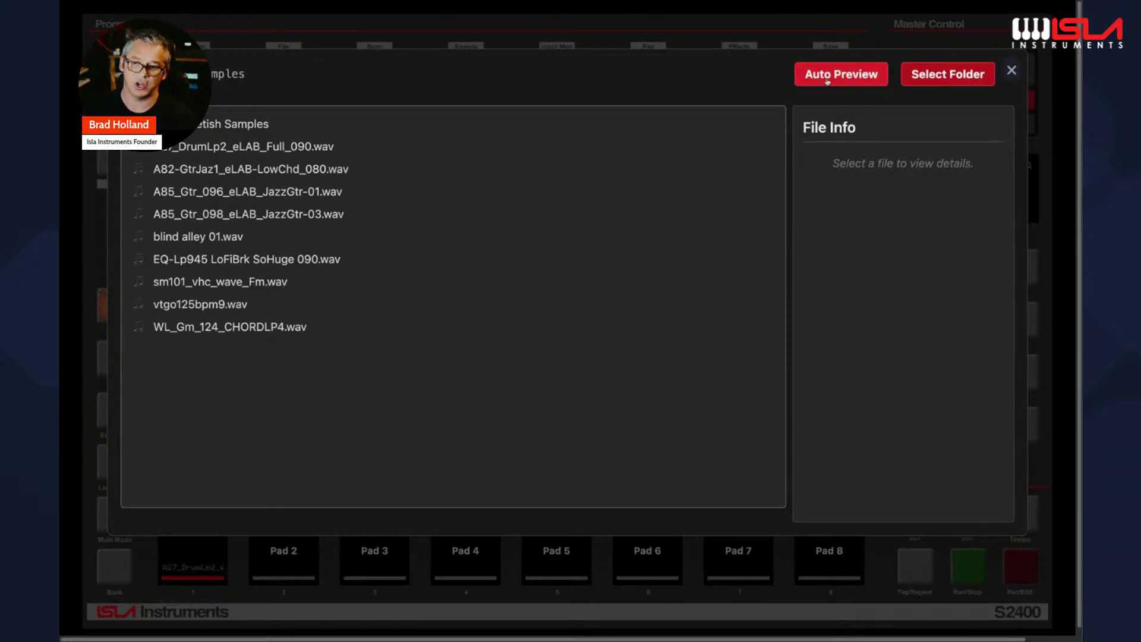
# Step: Audition the A27_DrumLp2, EQ-Lp945 LoFiBrk, sm101_vhc_wave_Fm, WL_Gm_124_CHORDLP4 and vtgo125bpm9 samples and view their file details
pyautogui.click(314, 156)
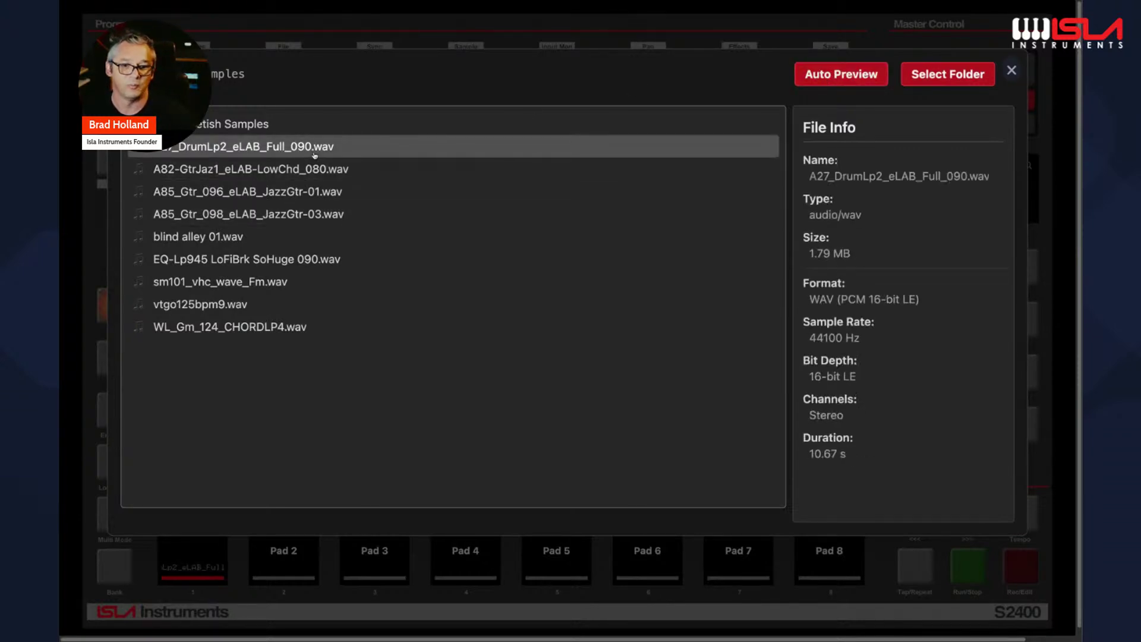
pyautogui.click(292, 264)
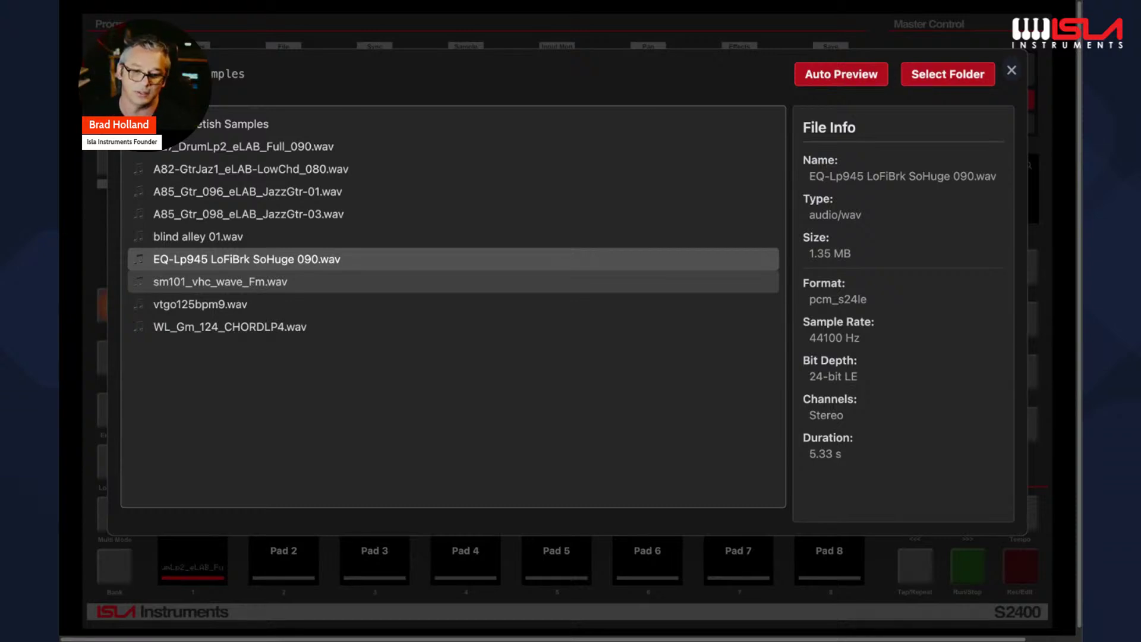
pyautogui.click(256, 281)
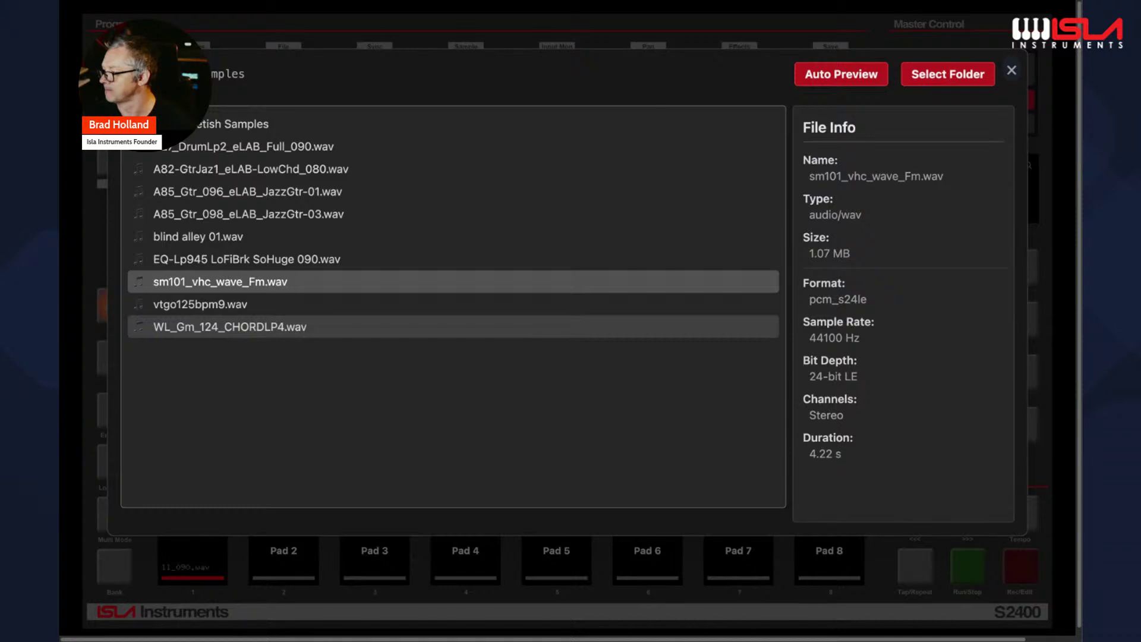
pyautogui.click(246, 327)
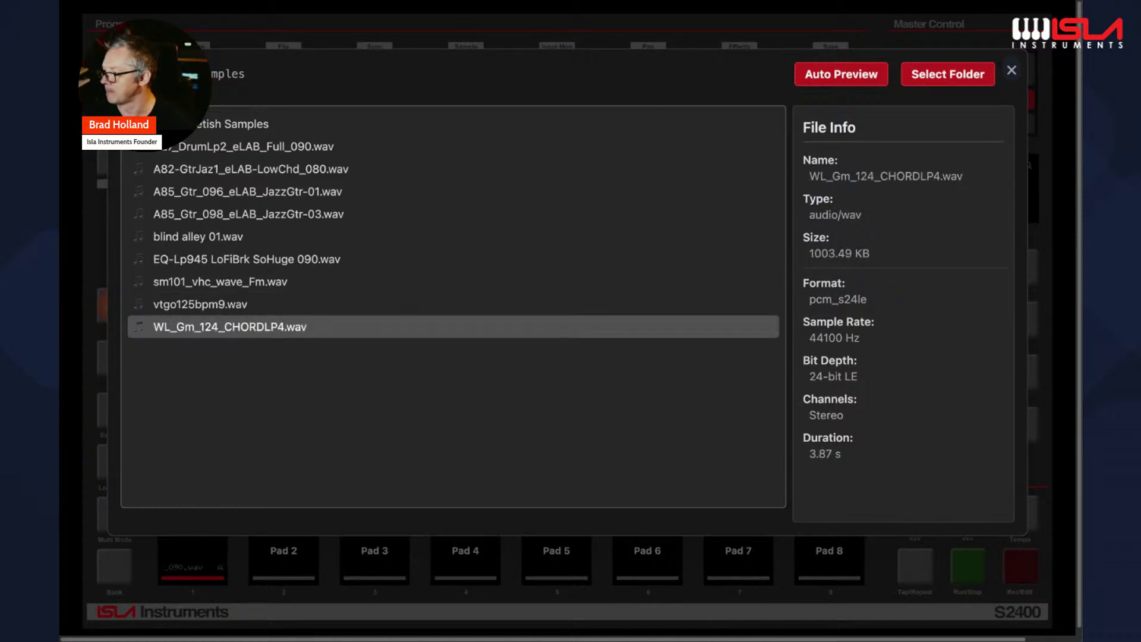
pyautogui.click(246, 305)
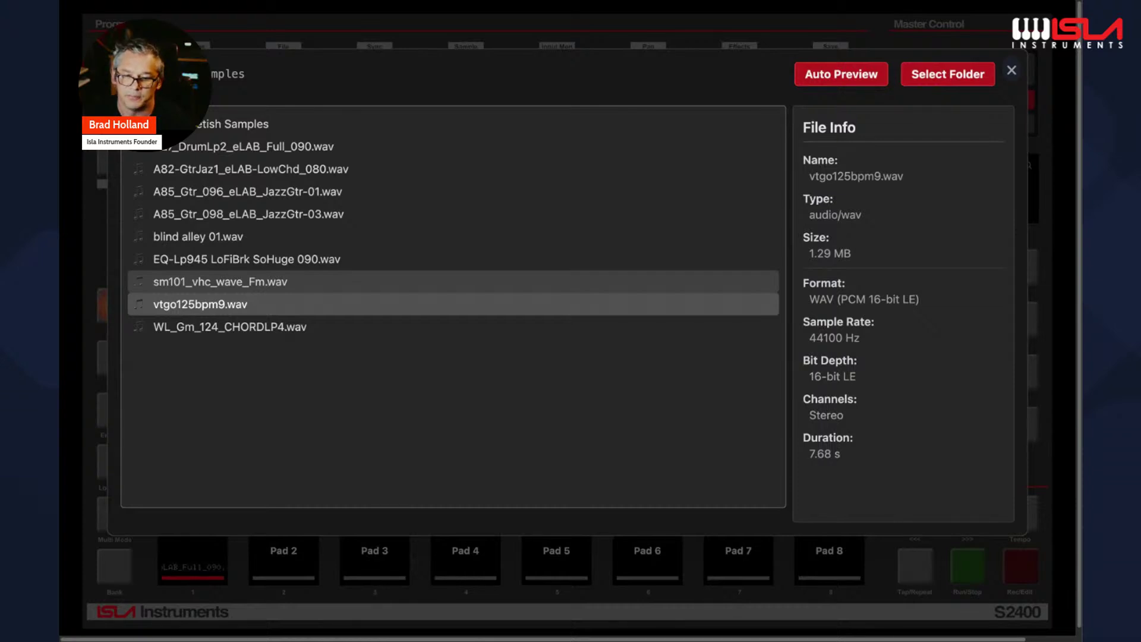
pyautogui.click(297, 282)
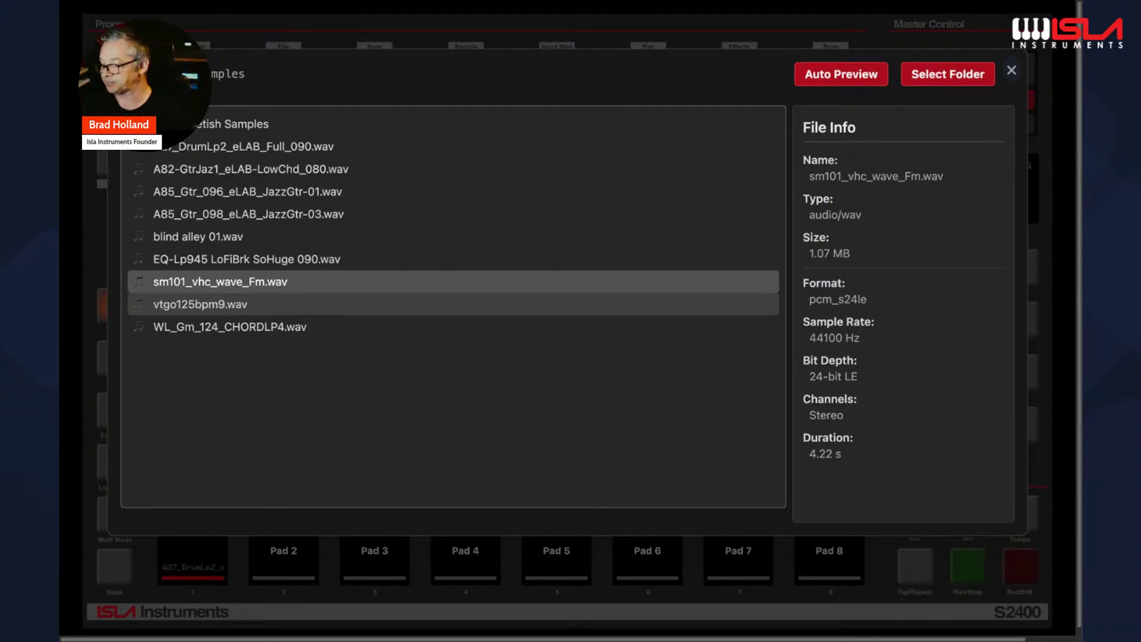
# Step: From the House Fetish Samples folder, load Kick, Rim_1, Shake, Hat_1, Hat_2, Clap_2 and Chord onto Pads 1 to 7 in that order
pyautogui.click(238, 124)
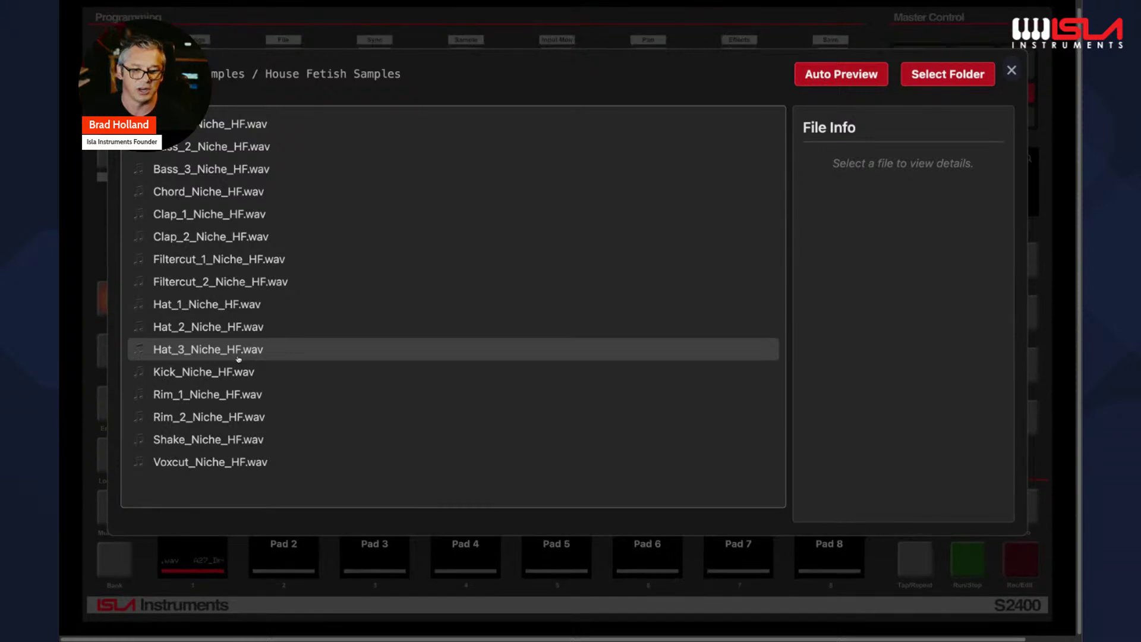
pyautogui.click(224, 373)
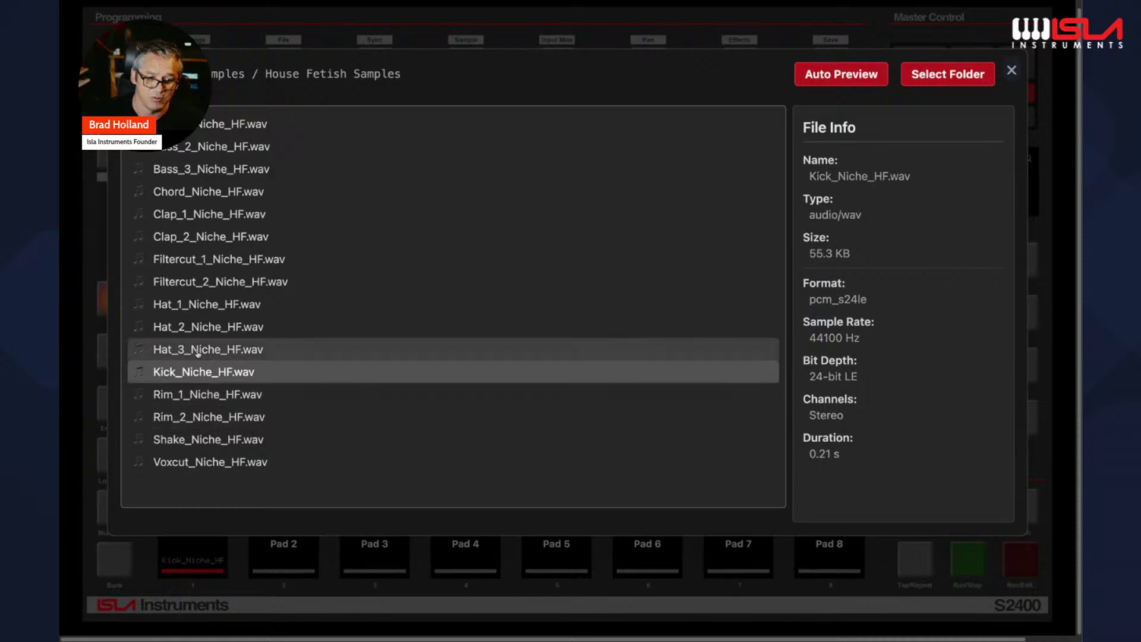
pyautogui.click(198, 395)
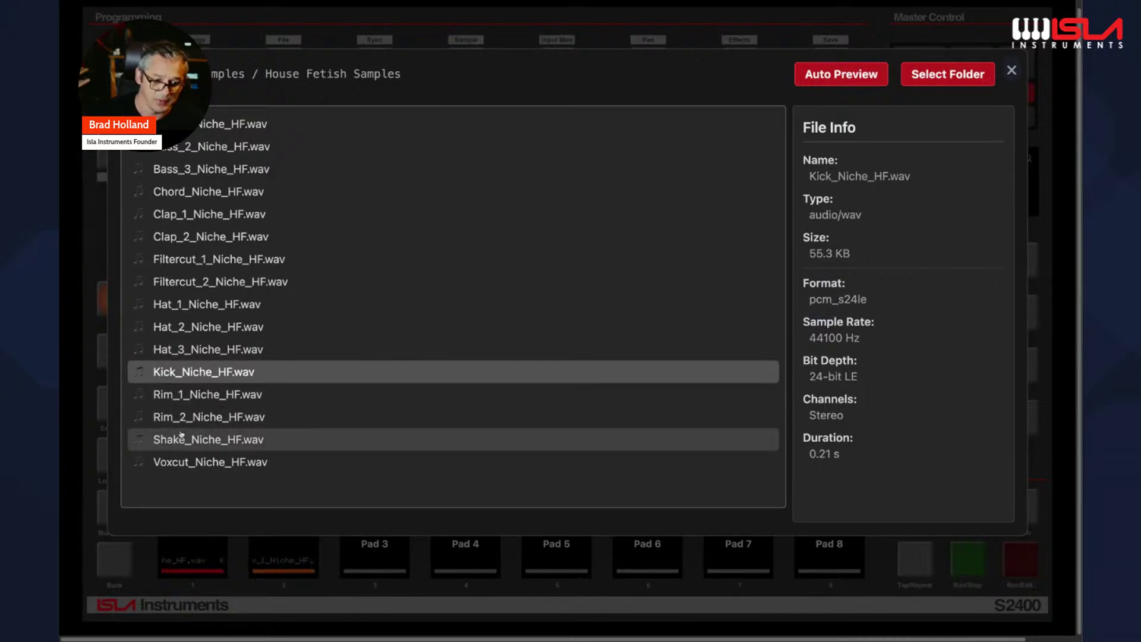
pyautogui.click(200, 439)
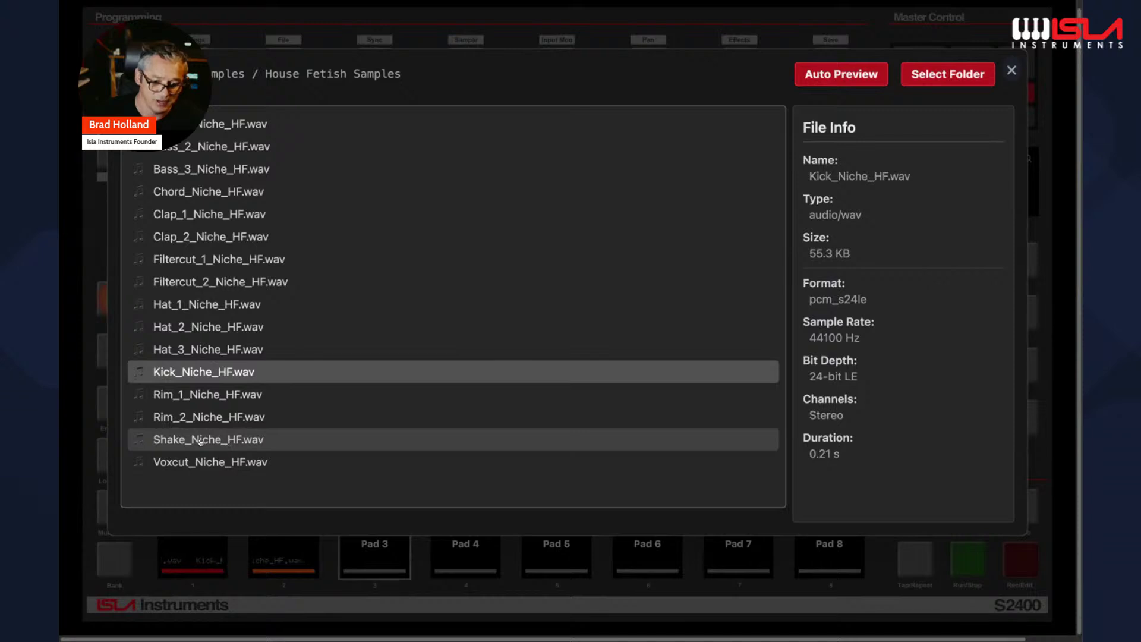
pyautogui.click(198, 316)
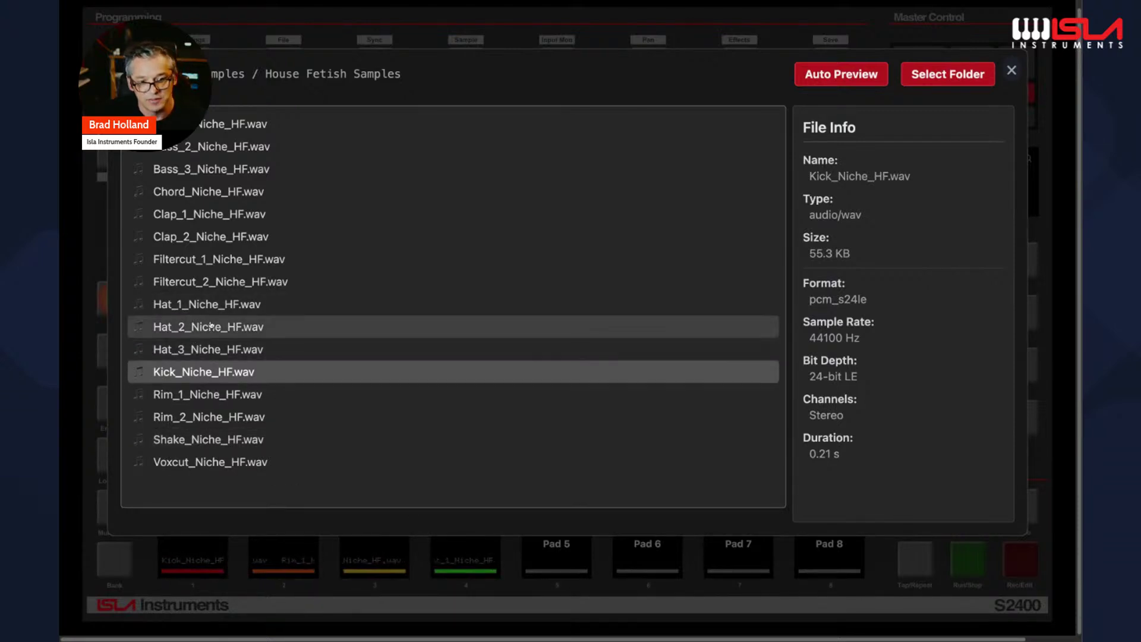
pyautogui.click(215, 327)
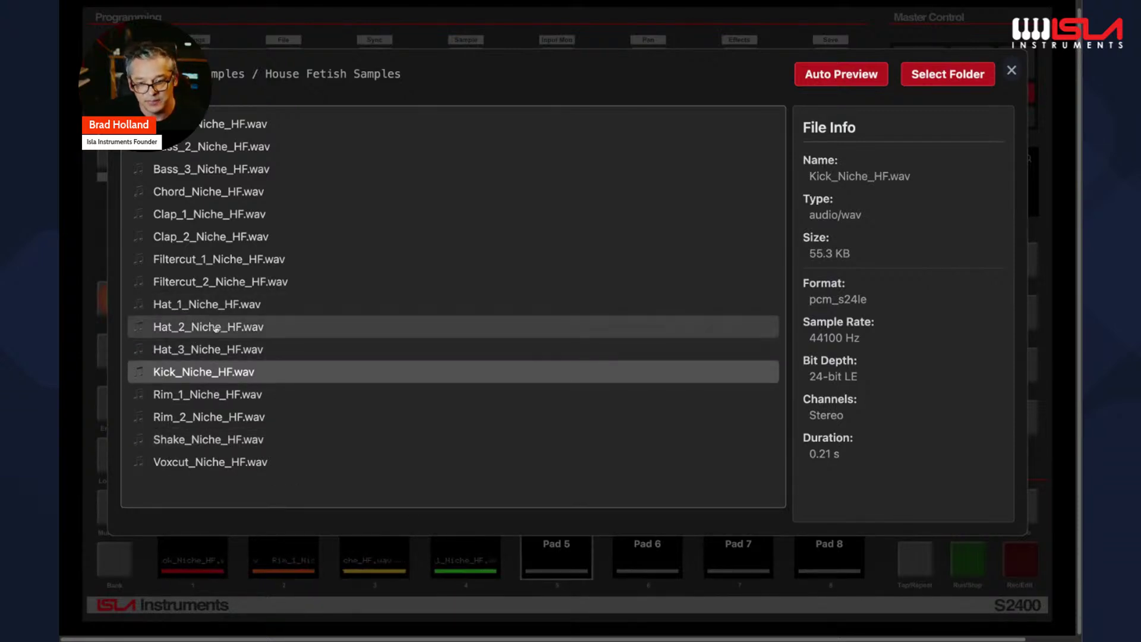
pyautogui.click(218, 245)
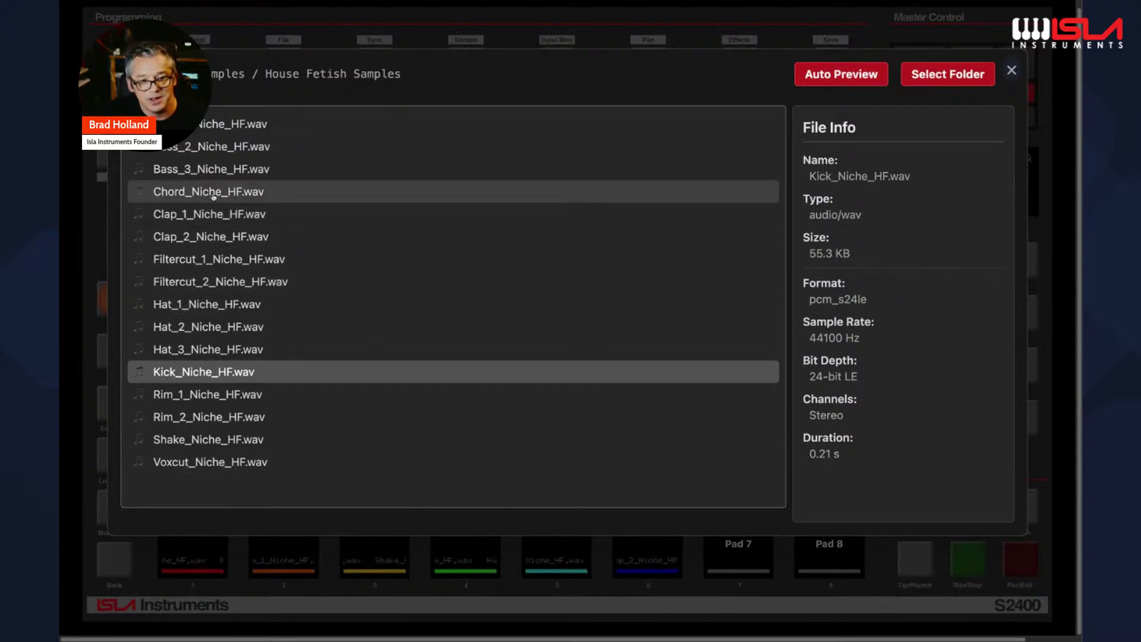
# Step: Cycle through the other pad banks and return to Bank A
pyautogui.click(120, 562)
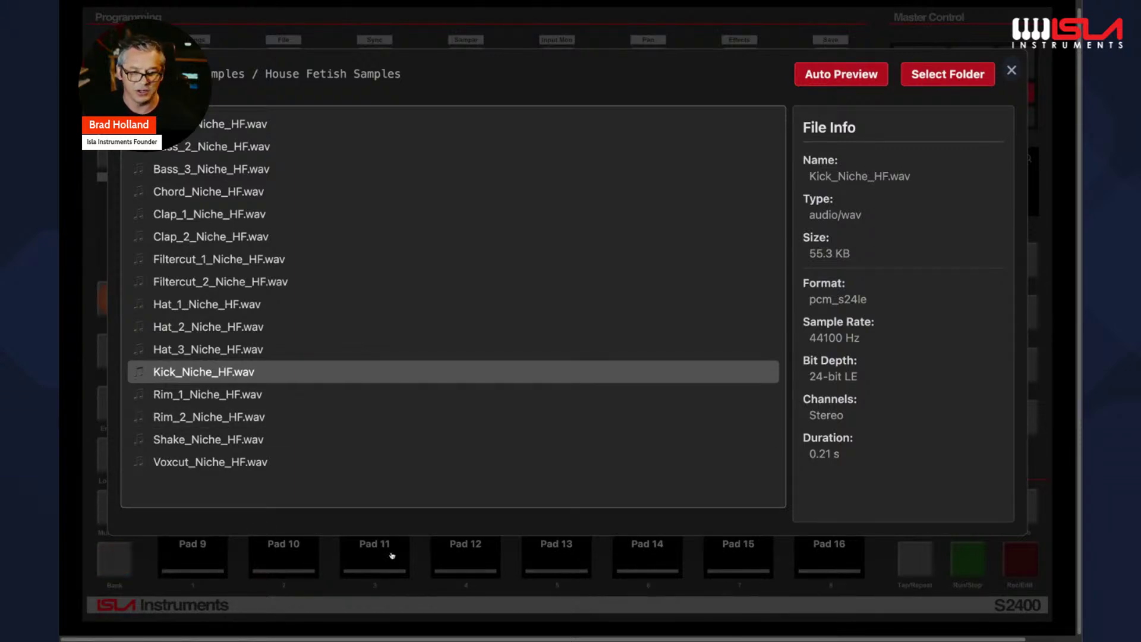
pyautogui.click(109, 568)
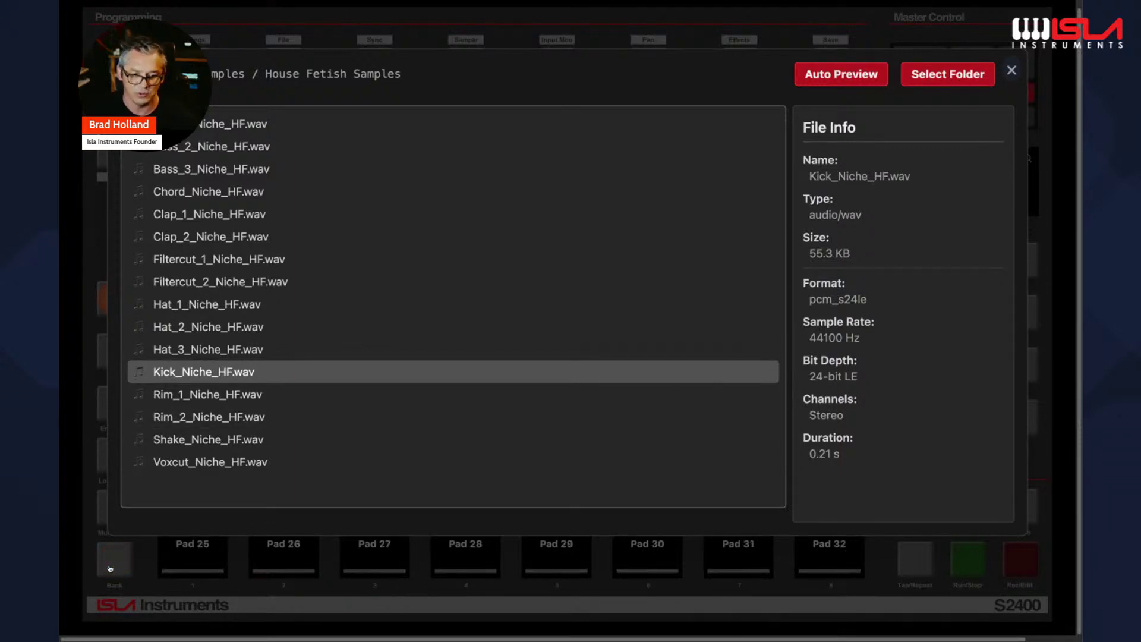
pyautogui.click(109, 568)
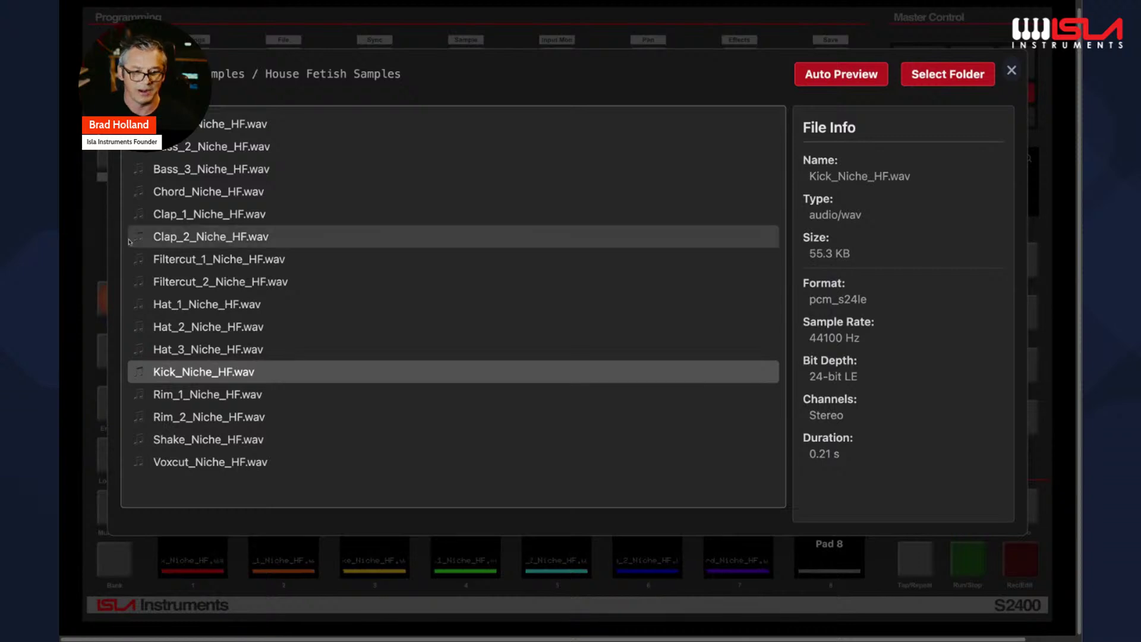
# Step: Load Bass_3_Niche_HF.wav onto Pad 8 of Bank A
pyautogui.moveTo(204, 168); pyautogui.dragTo(841, 563)
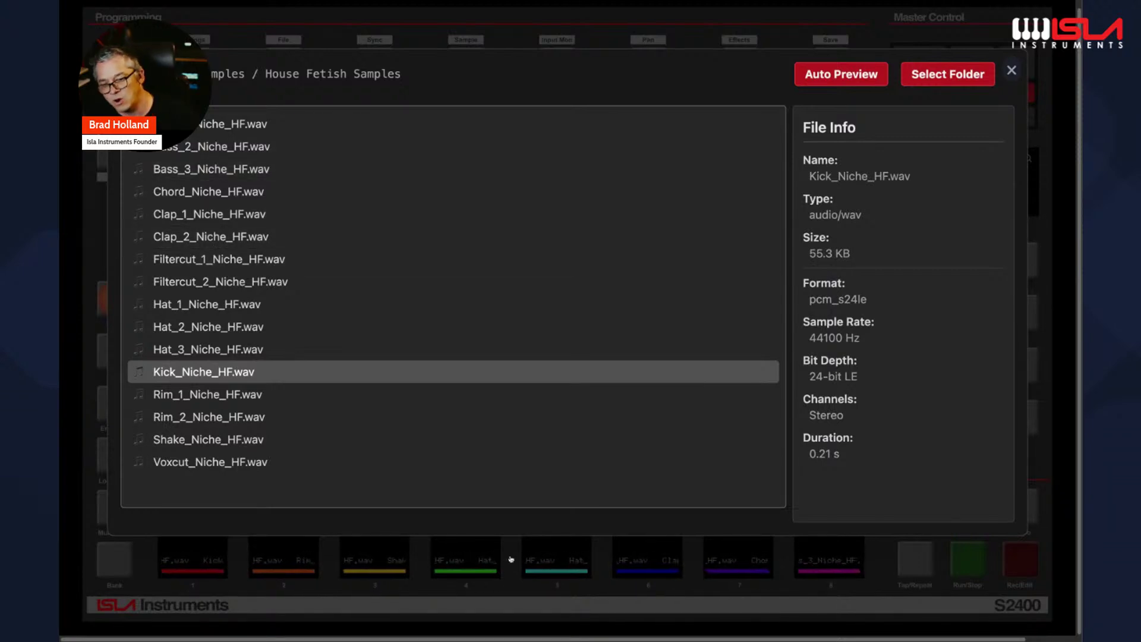
# Step: Close the sample file browser to return to the main kit interface
pyautogui.moveTo(383, 545); pyautogui.dragTo(634, 503)
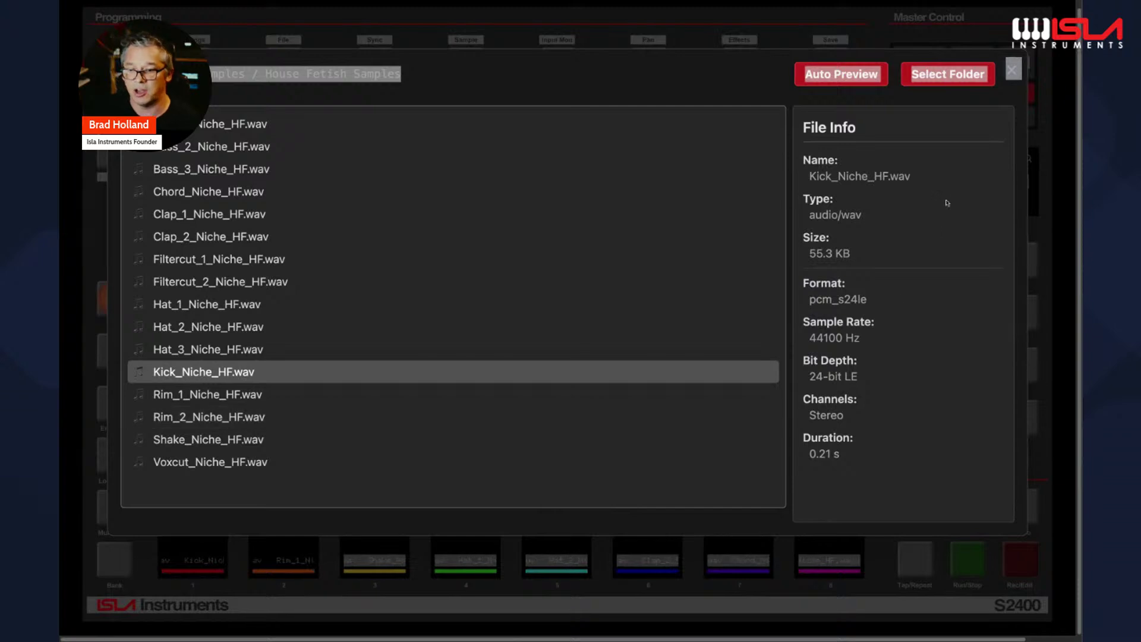
pyautogui.click(1013, 89)
pyautogui.click(1011, 70)
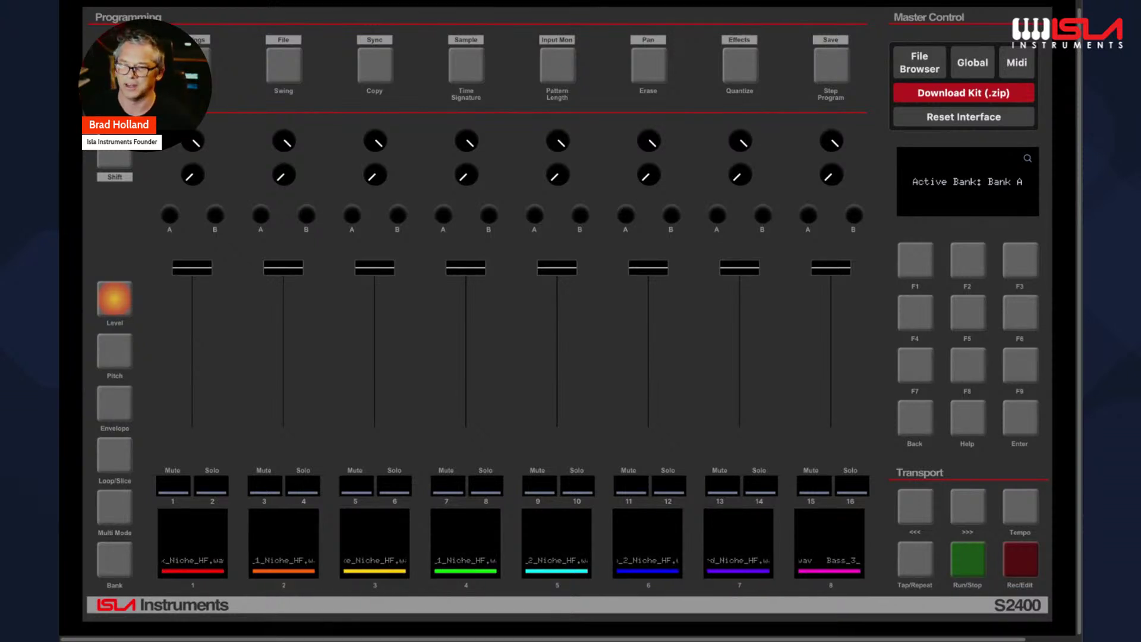
# Step: Choose the ISLA Instruments S2400 as the MIDI input device and close the MIDI input selection
pyautogui.click(1021, 64)
pyautogui.click(668, 331)
pyautogui.click(669, 332)
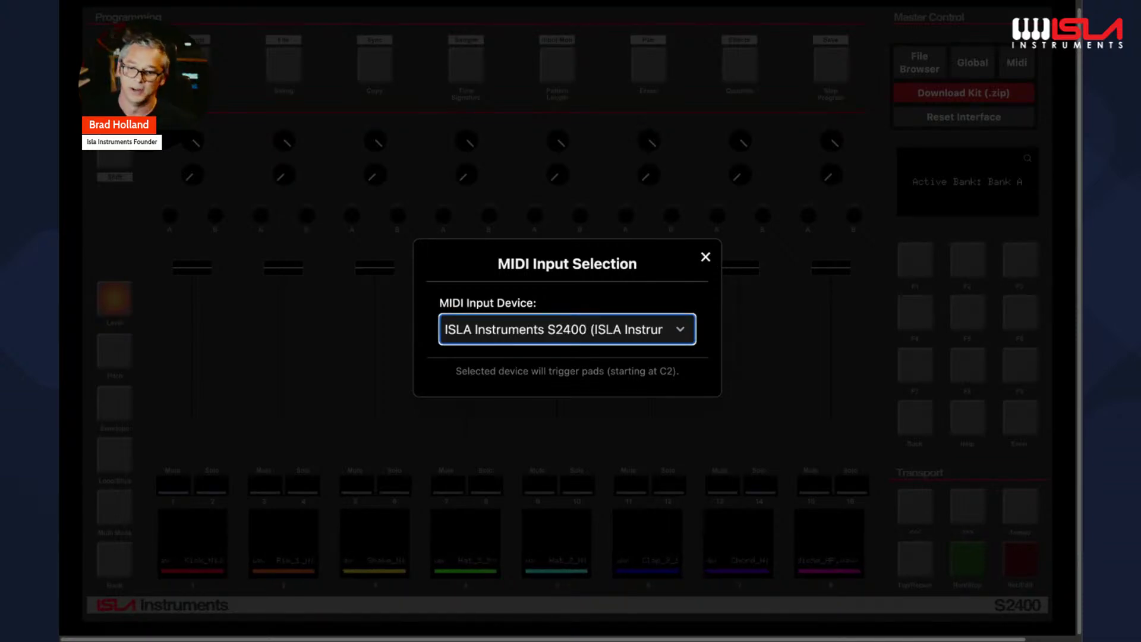
pyautogui.click(706, 259)
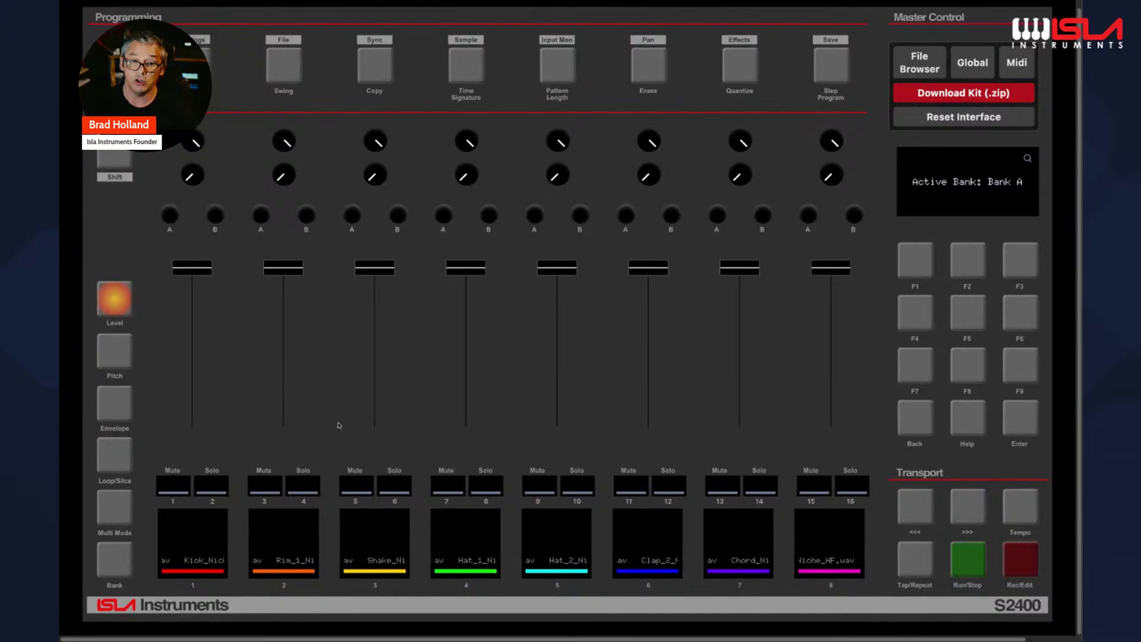
# Step: In the global settings, choose the Classic audio engine, Chromatic pitch resolution and Classic envelope style, and apply them to all pads
pyautogui.click(973, 65)
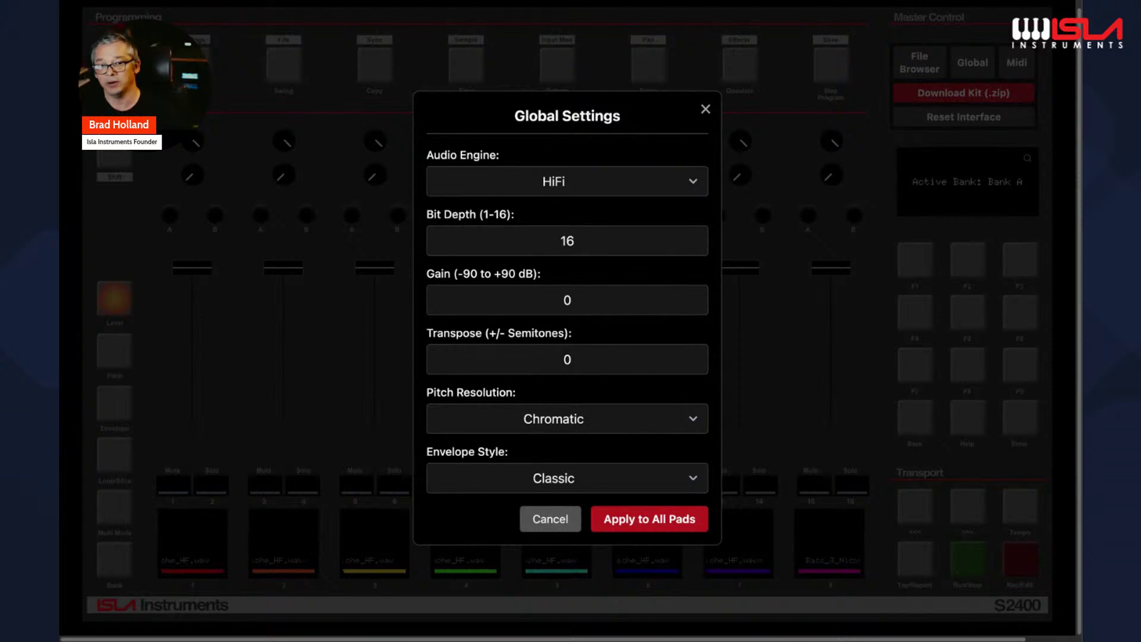
pyautogui.click(684, 182)
pyautogui.click(539, 165)
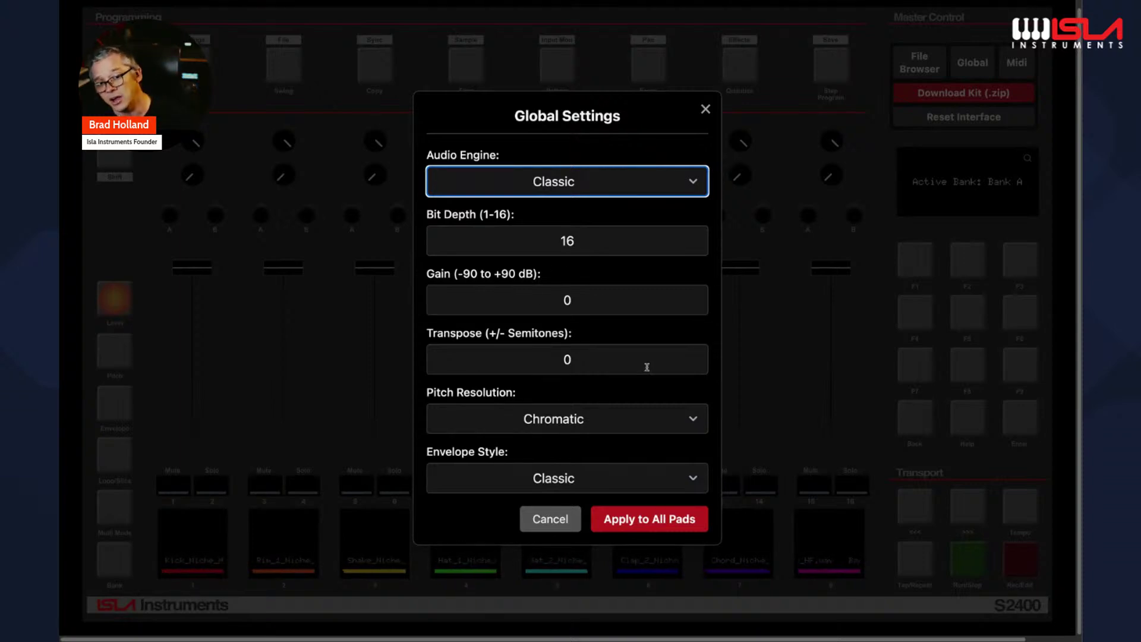
pyautogui.click(638, 422)
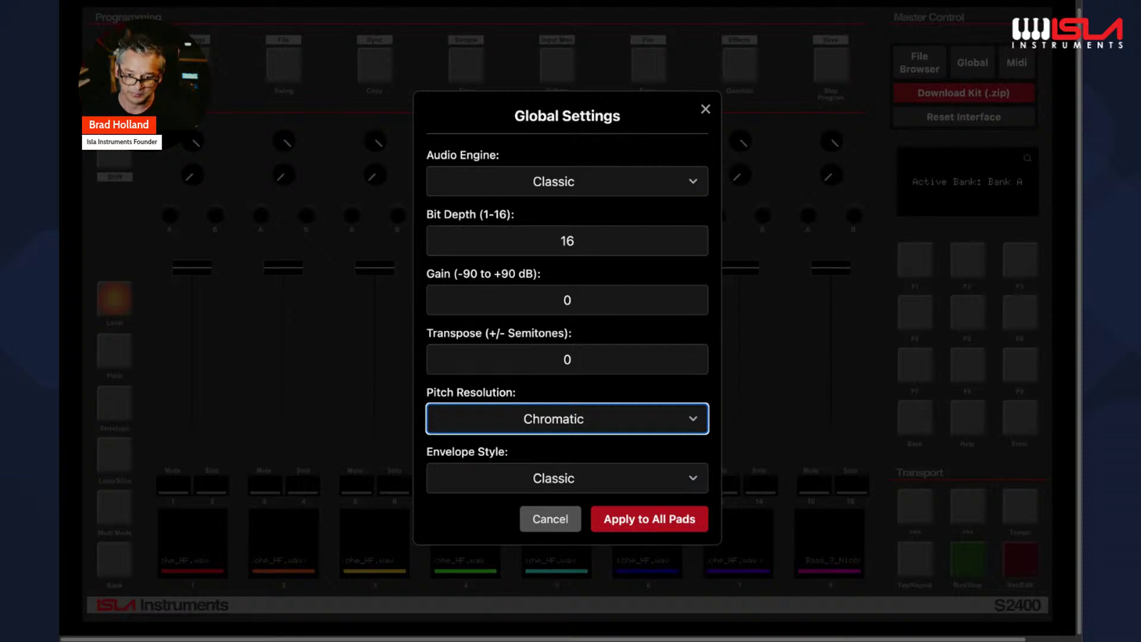
pyautogui.click(584, 482)
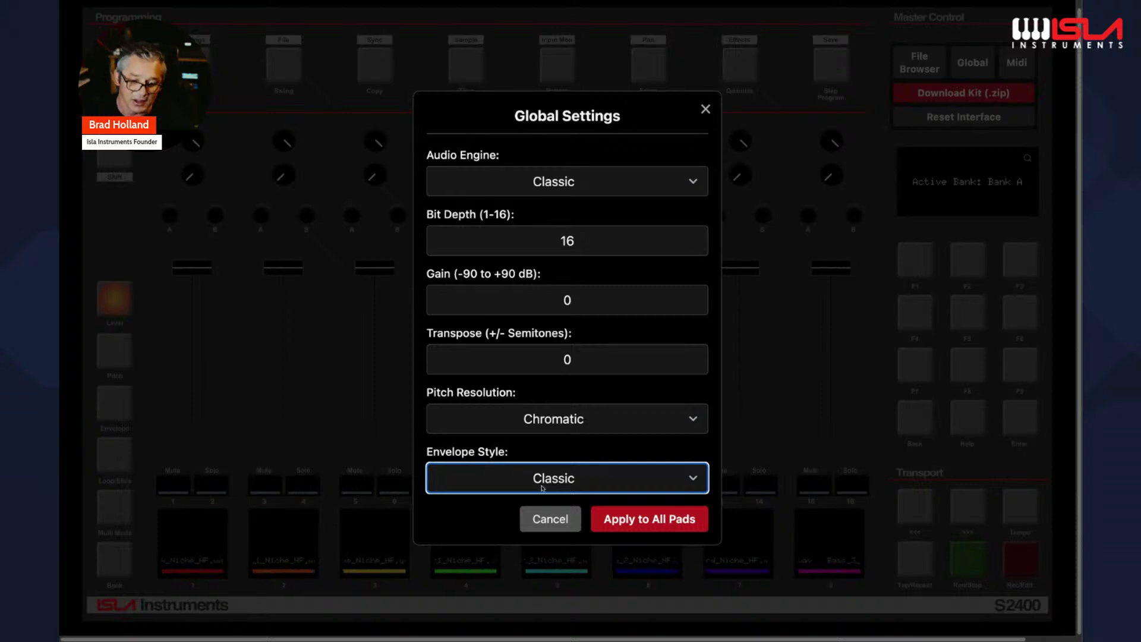
pyautogui.click(661, 520)
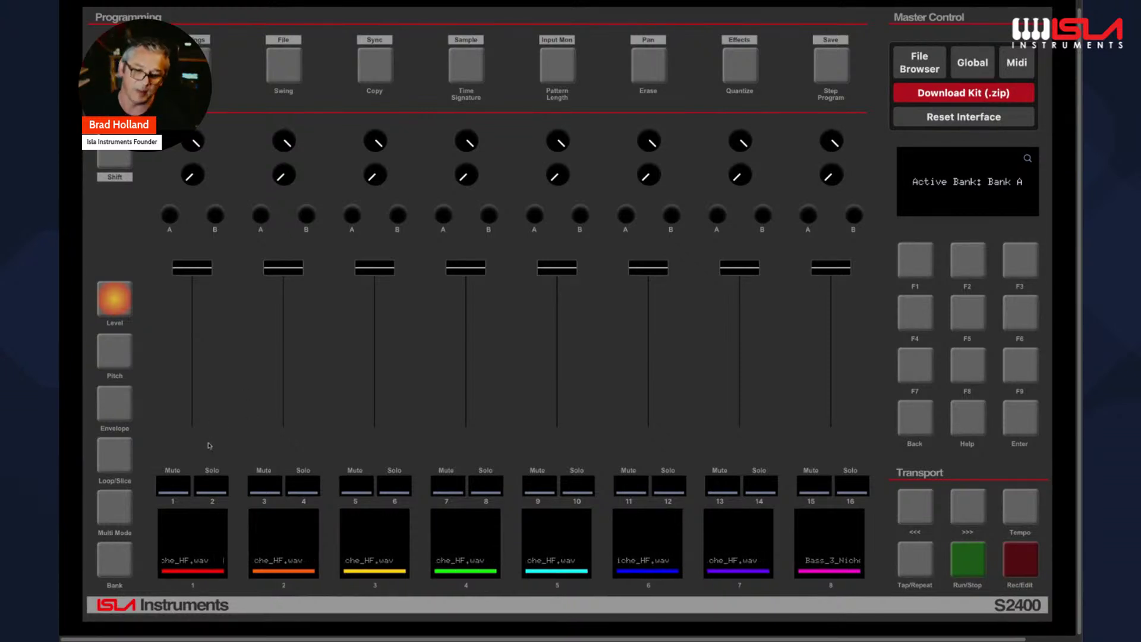
# Step: Open the Track A1 settings from Pad 1 and set its Output Mix to Stereo
pyautogui.moveTo(200, 511)
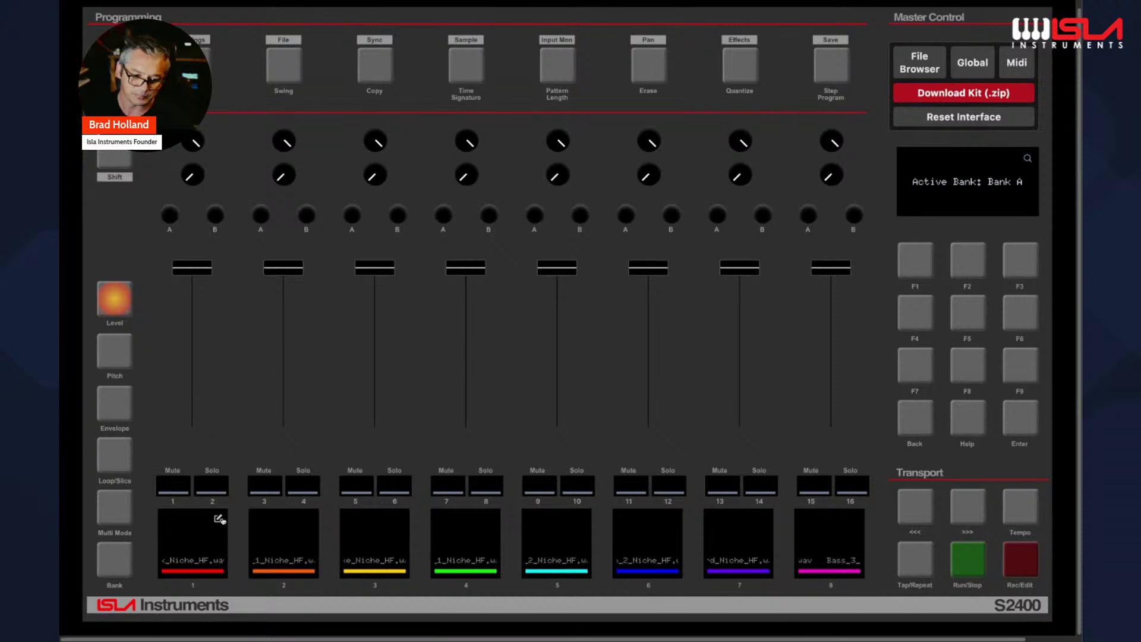
pyautogui.click(218, 519)
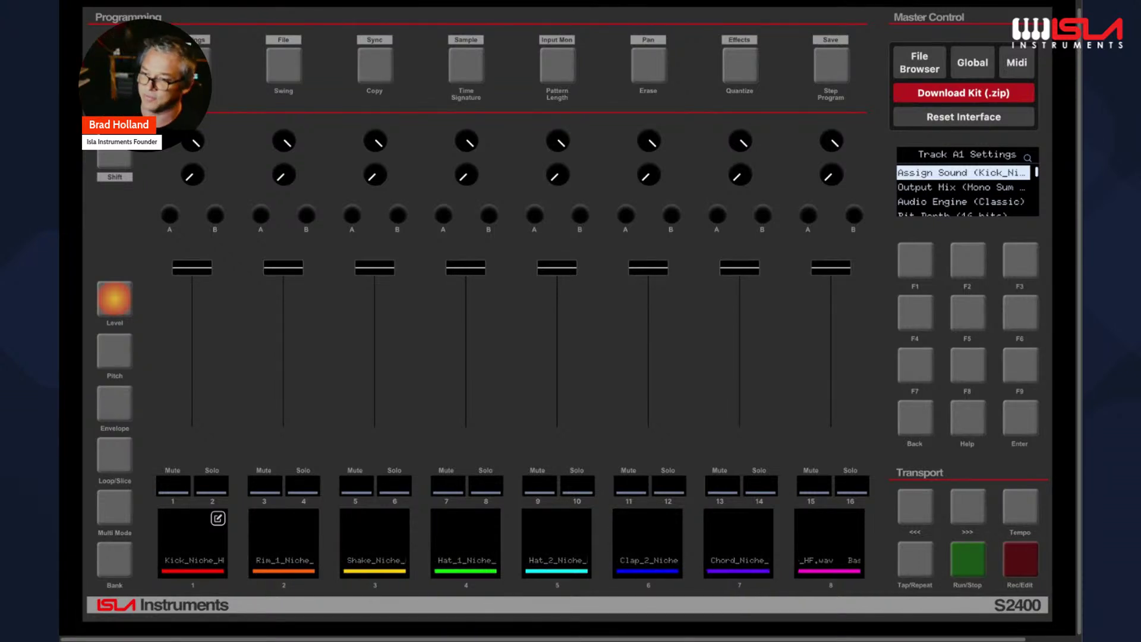
pyautogui.press('Down')
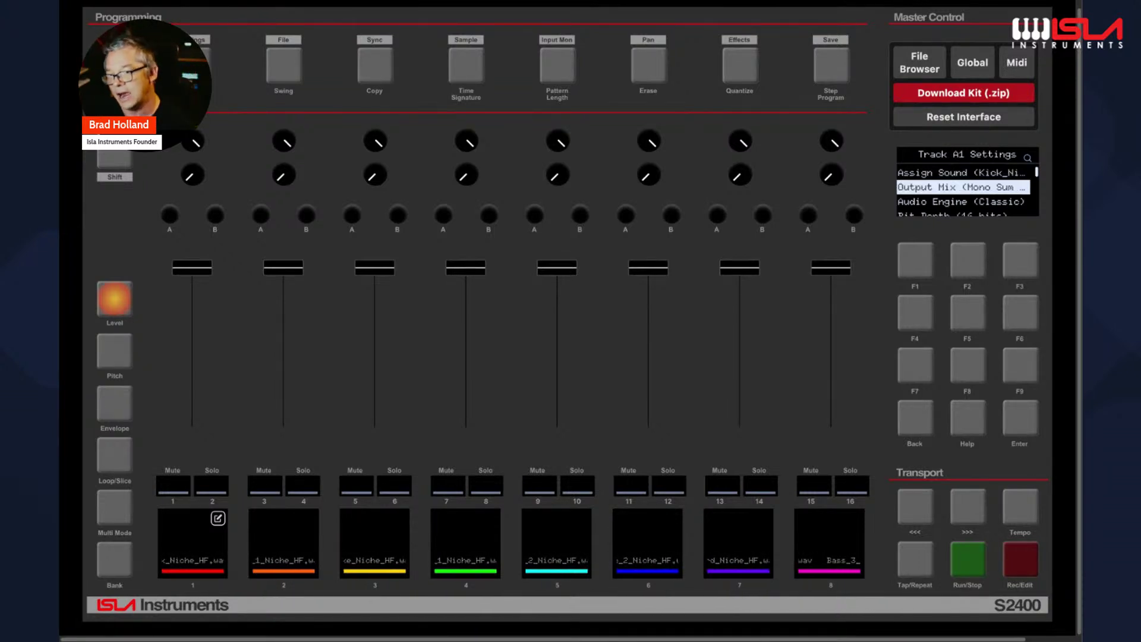
pyautogui.press('Up')
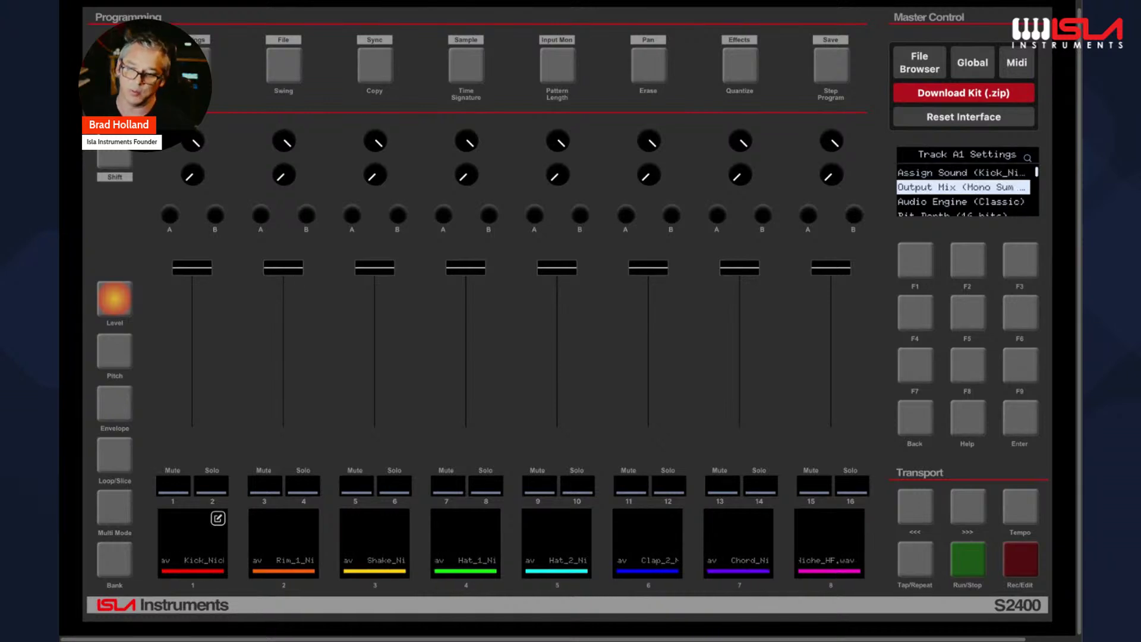
pyautogui.click(961, 187)
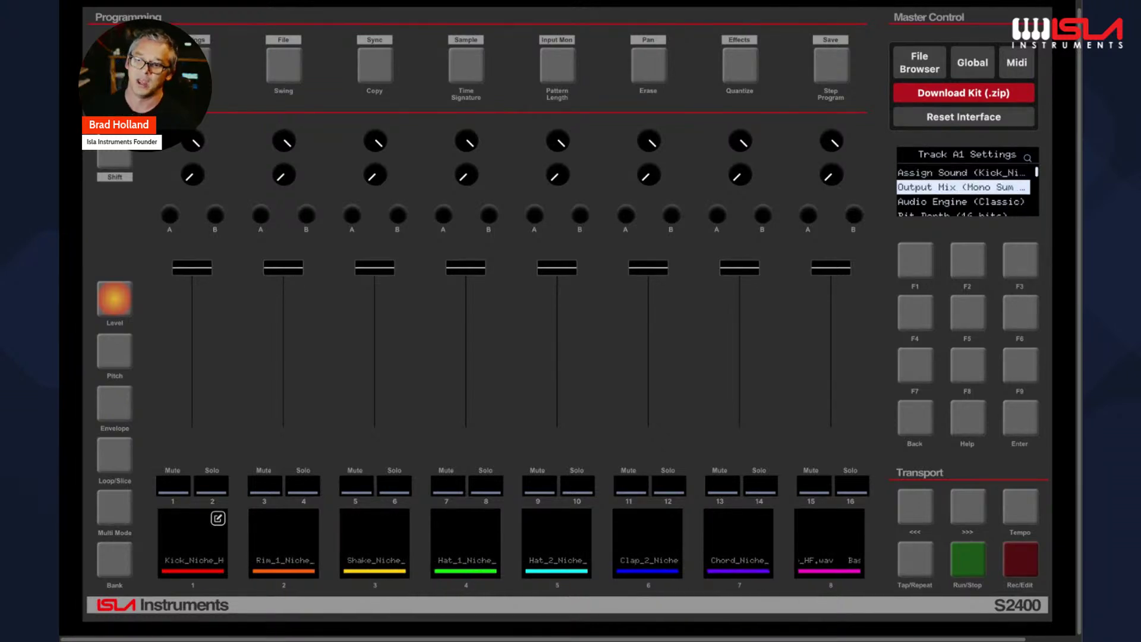
pyautogui.press('Return')
pyautogui.press('Up')
pyautogui.press('Down')
pyautogui.press('Down')
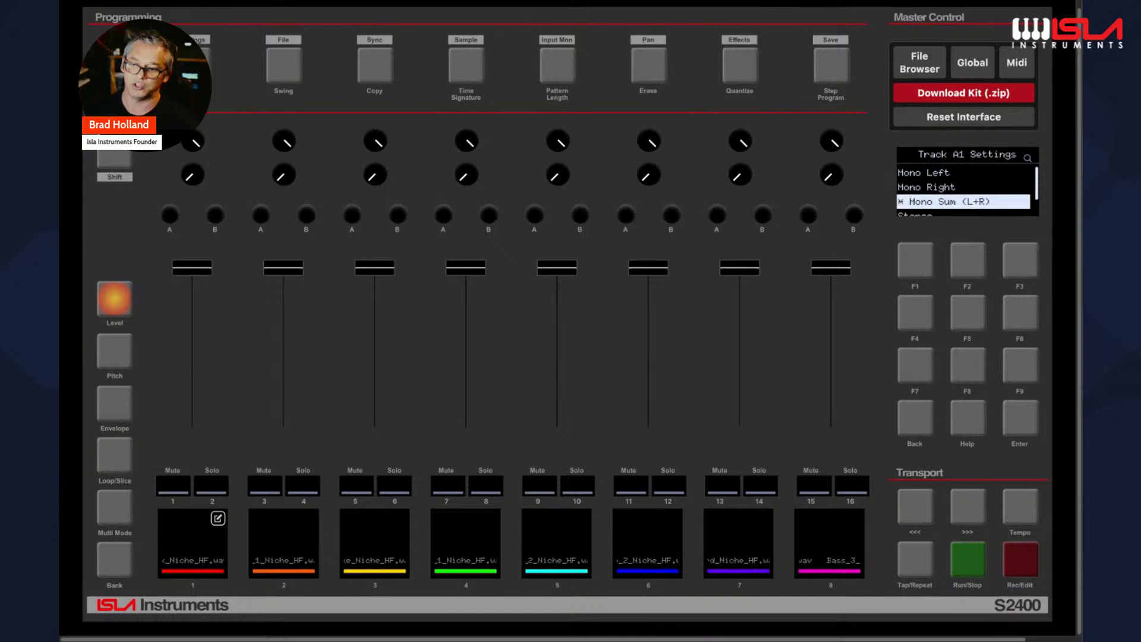
pyautogui.press('Up')
pyautogui.press('Up')
pyautogui.press('Down')
pyautogui.press('Down')
pyautogui.press('Return')
# Step: Examine the remaining Track A1 settings, from Audio Engine and Bit Depth through the choke and trigger groups to Color
pyautogui.press('Down')
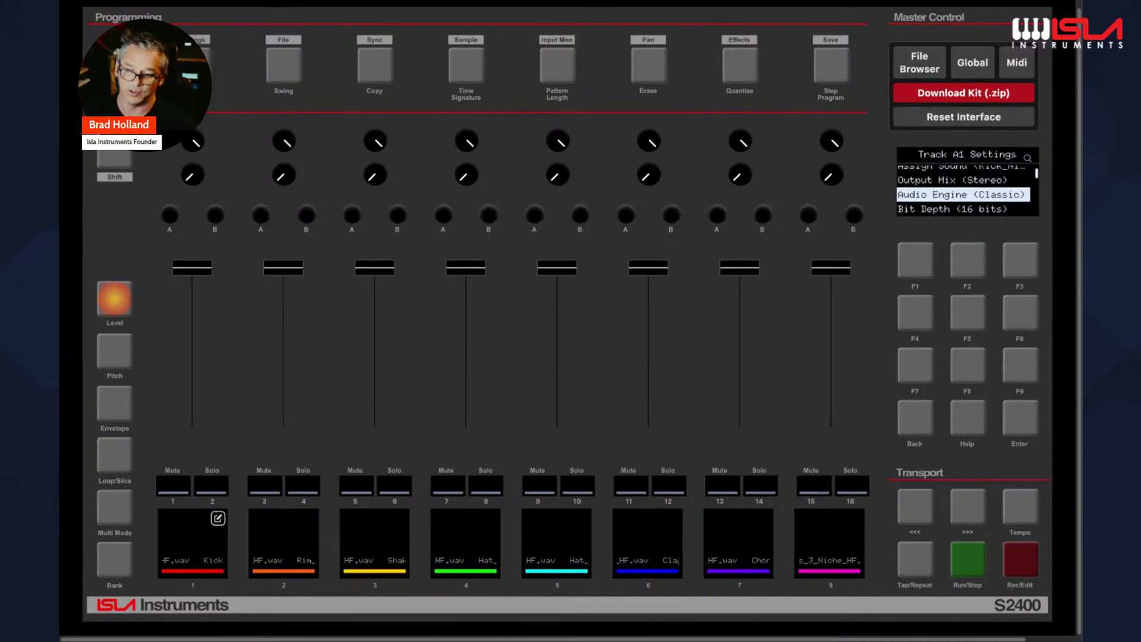
pyautogui.press('Return')
pyautogui.press('Return')
pyautogui.press('Down')
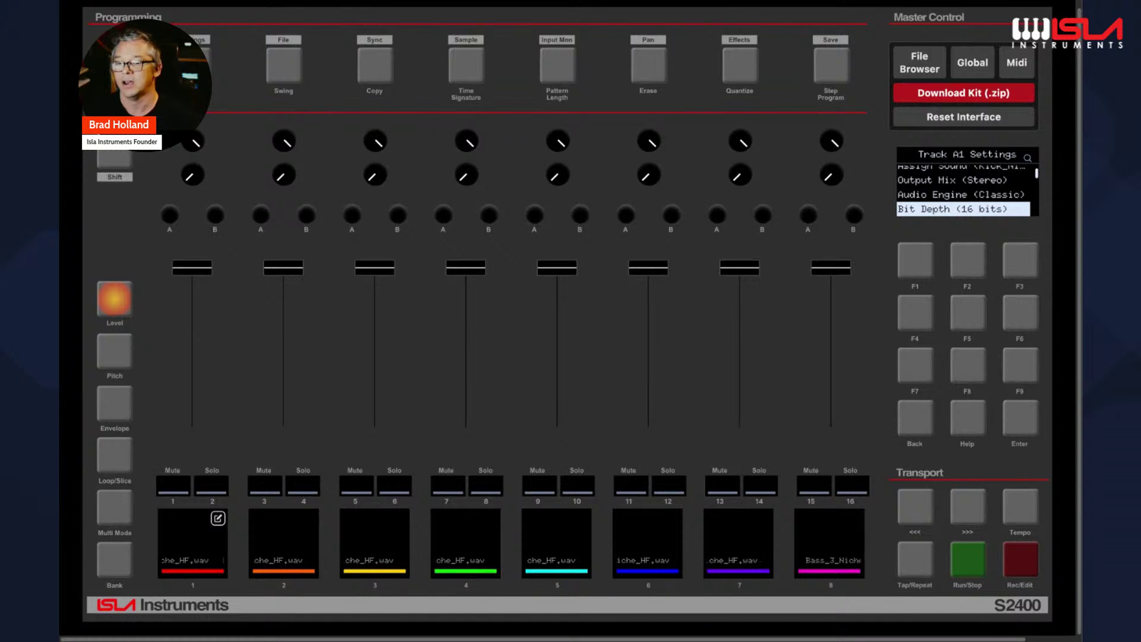
pyautogui.press('Down')
pyautogui.press('Down')
pyautogui.press('Down')
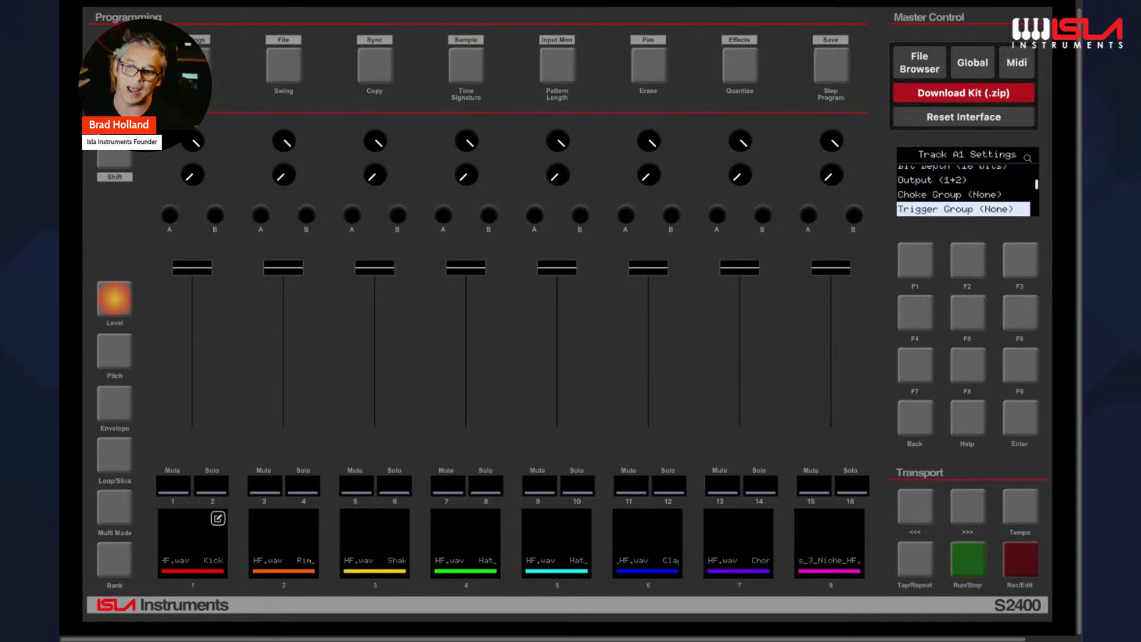
pyautogui.press('Up')
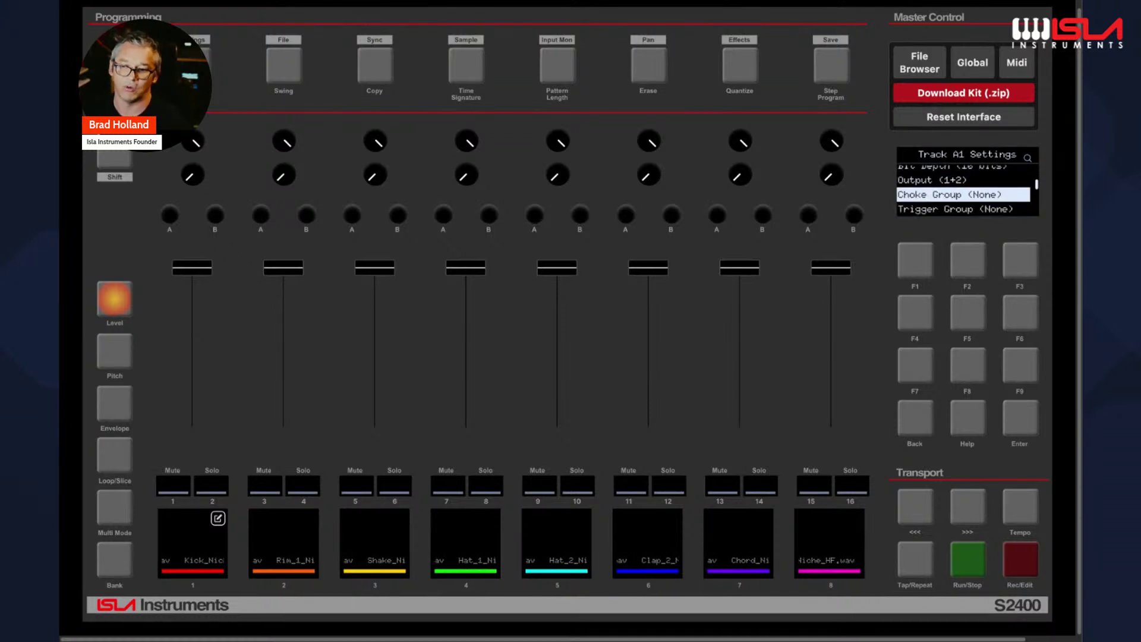
pyautogui.press('Down')
pyautogui.press('Down')
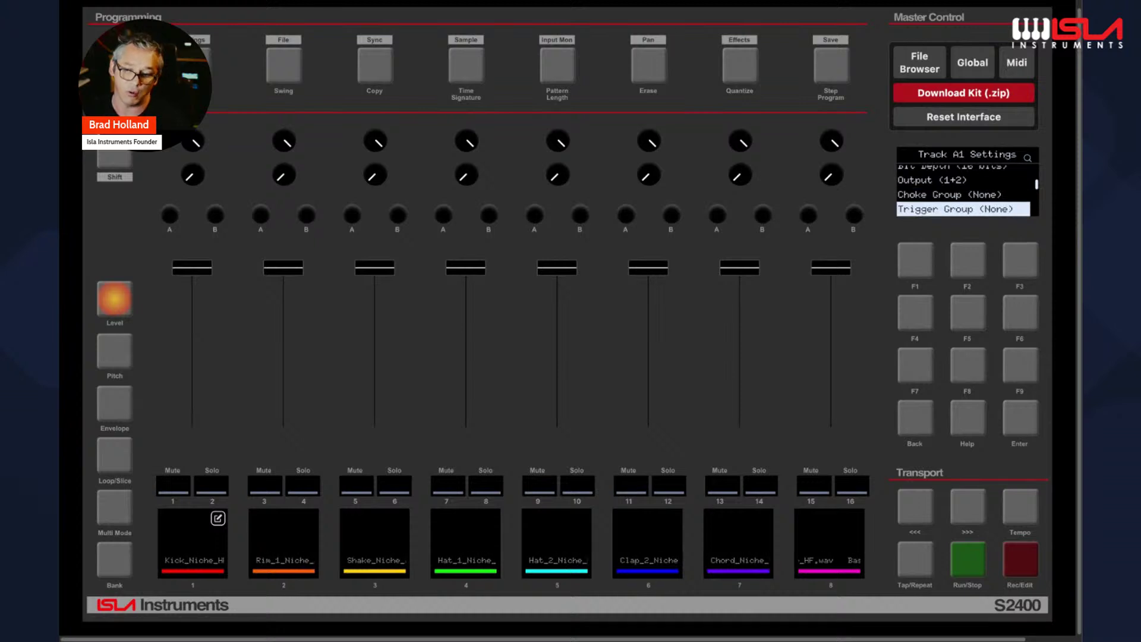
pyautogui.press('Up')
pyautogui.press('Down')
pyautogui.press('Down')
pyautogui.press('Down')
pyautogui.press('Down')
pyautogui.press('Down')
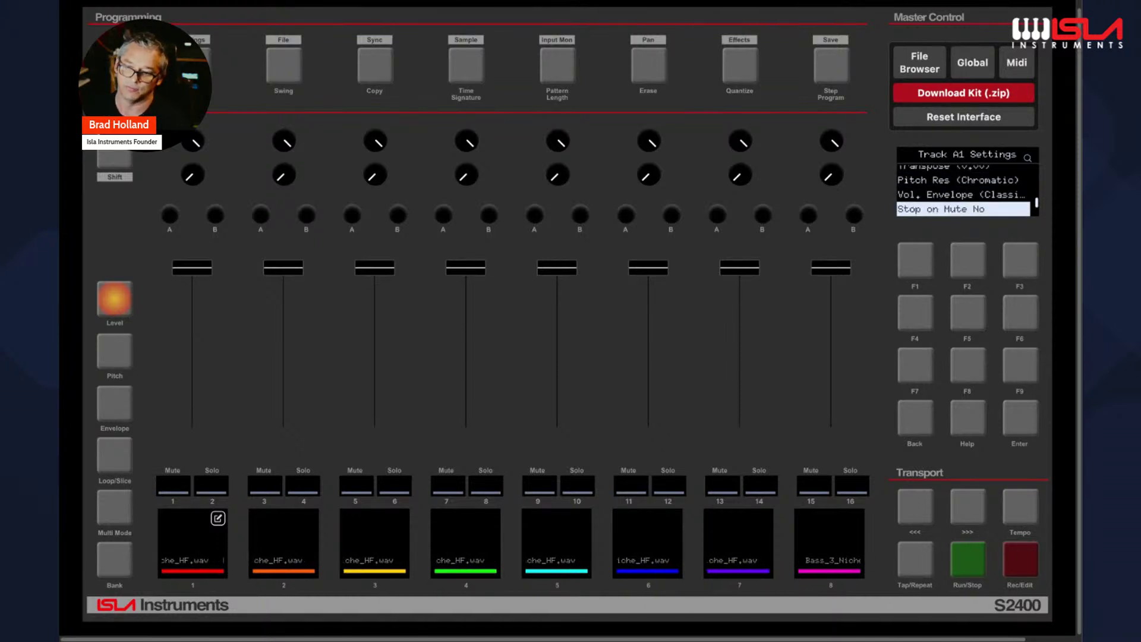
pyautogui.press('Up')
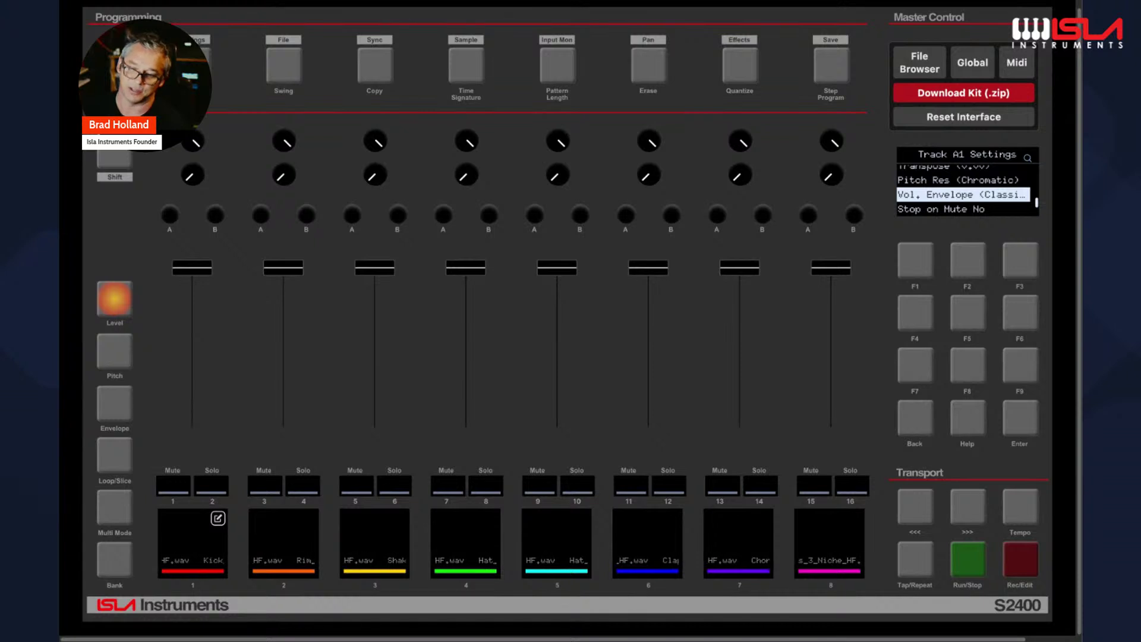
pyautogui.press('Down')
pyautogui.press('Down')
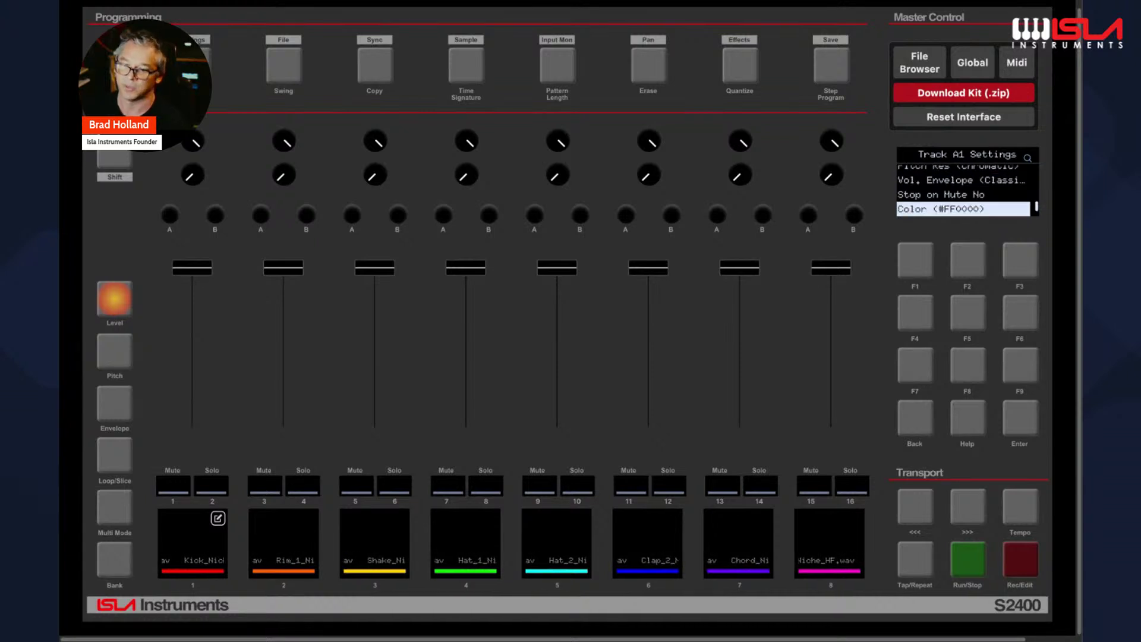
pyautogui.press('Down')
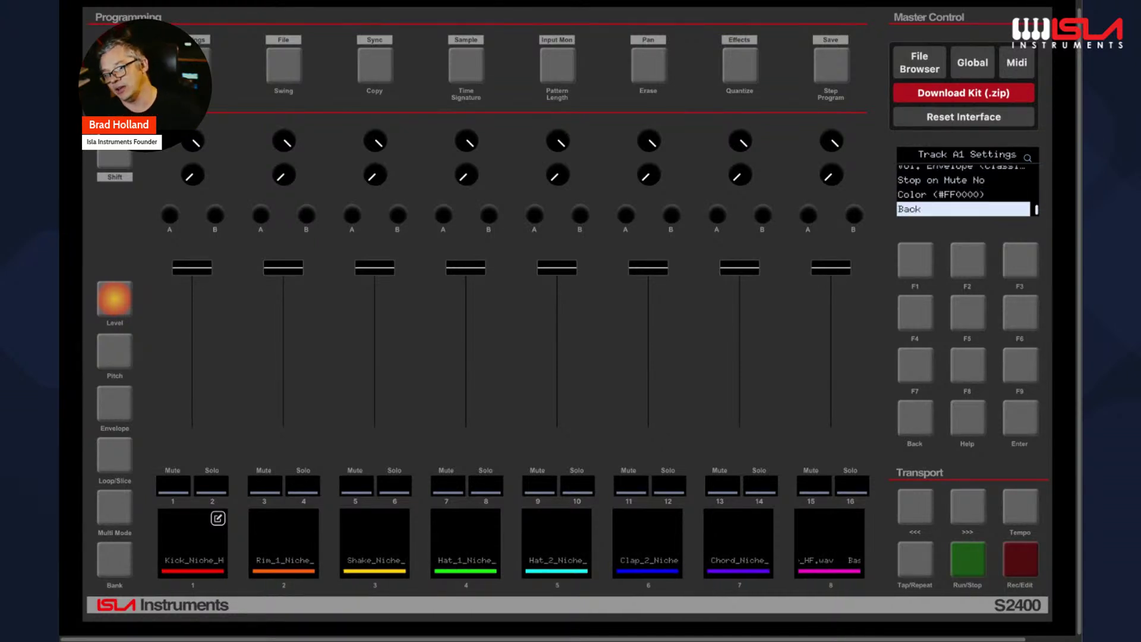
# Step: Set the color of Track A1 to Green
pyautogui.press('Up')
pyautogui.press('Return')
pyautogui.press('Down')
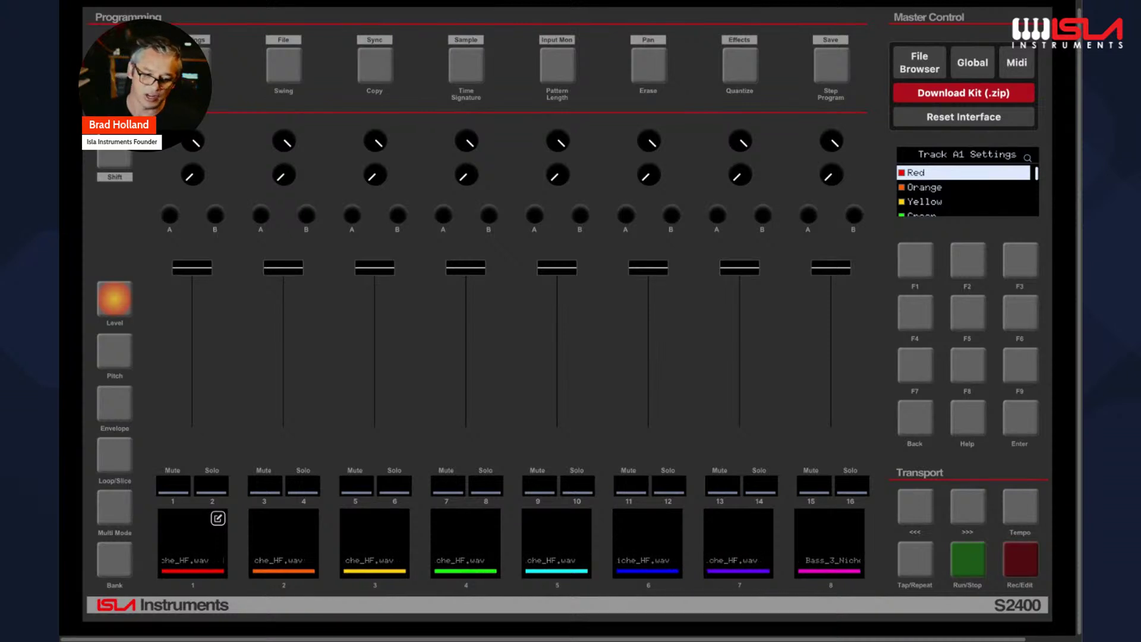
pyautogui.press('Down')
pyautogui.press('Down')
pyautogui.press('Down')
pyautogui.press('Return')
pyautogui.press('Down')
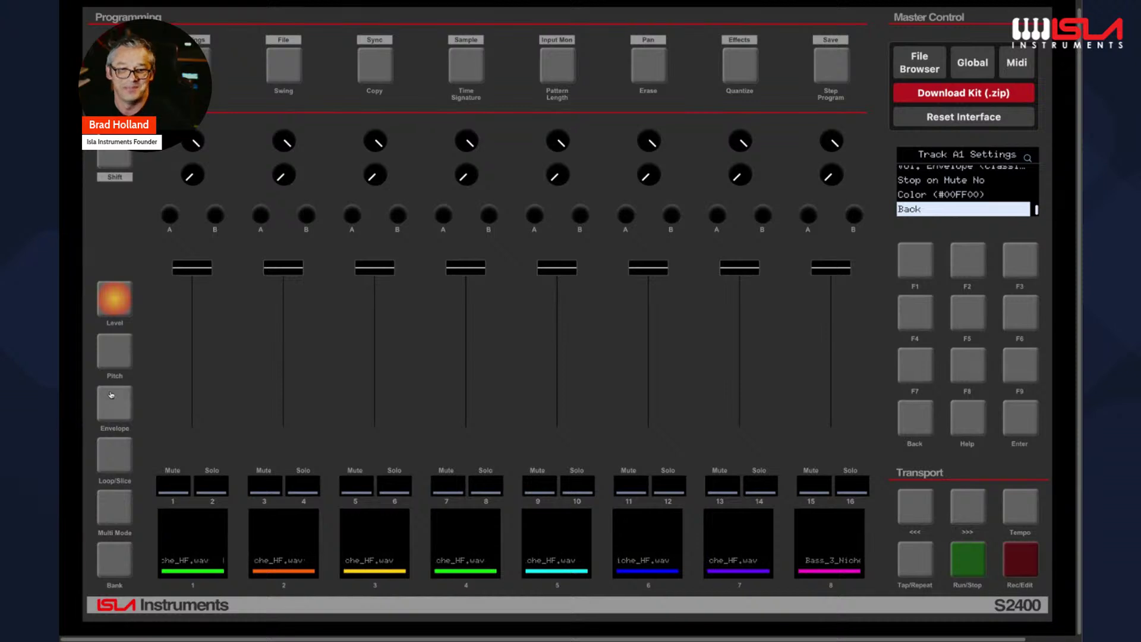
# Step: Enlarge the settings display and look through the Track A1 settings list
pyautogui.click(1027, 160)
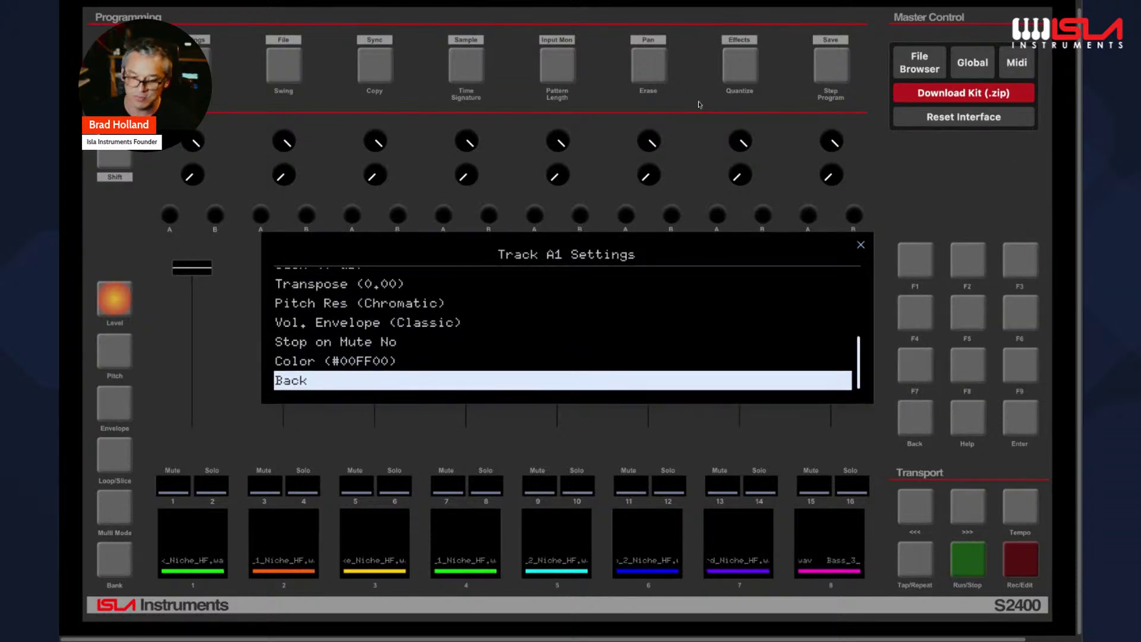
pyautogui.press('Up')
pyautogui.press('Up')
pyautogui.press('Up')
pyautogui.press('Up')
pyautogui.press('Up')
pyautogui.press('Up')
pyautogui.press('Up')
pyautogui.press('Up')
pyautogui.press('Up')
pyautogui.press('Up')
pyautogui.press('Up')
pyautogui.press('Up')
pyautogui.press('Up')
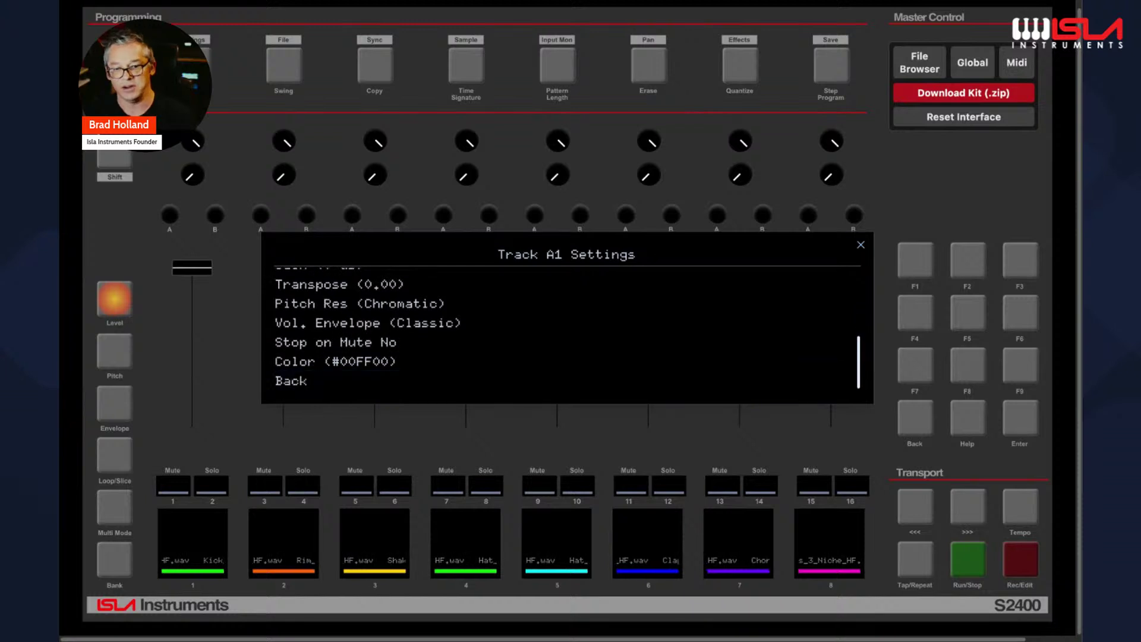
pyautogui.press('Down')
pyautogui.press('Down')
pyautogui.press('Down')
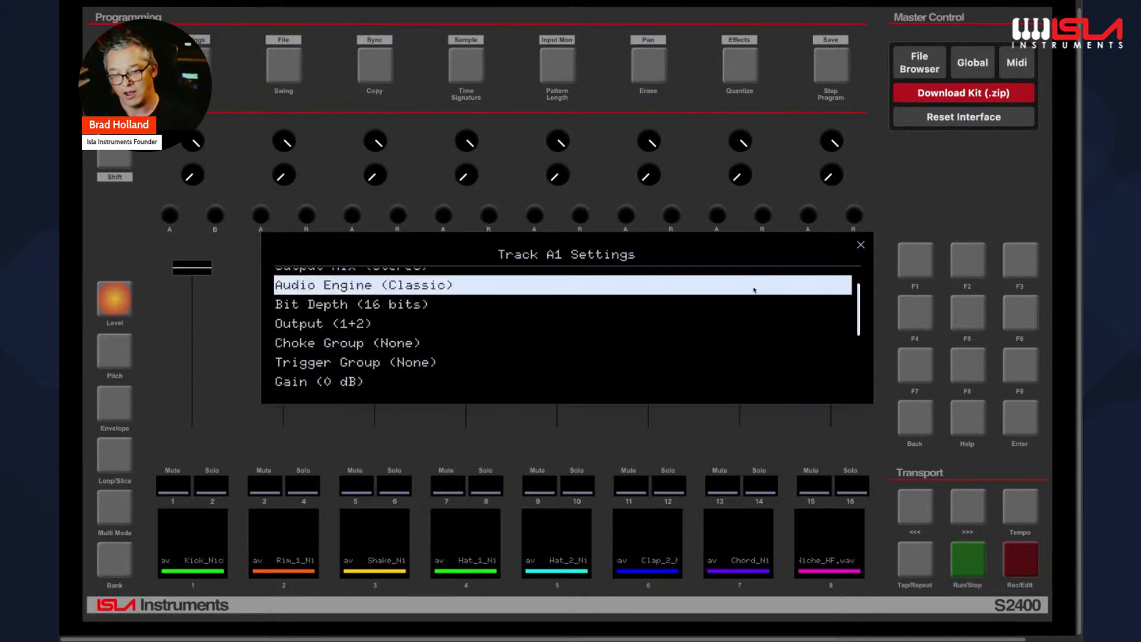
# Step: View the settings of Tracks A2 to A8 one after another in the enlarged display, and close it
pyautogui.click(284, 544)
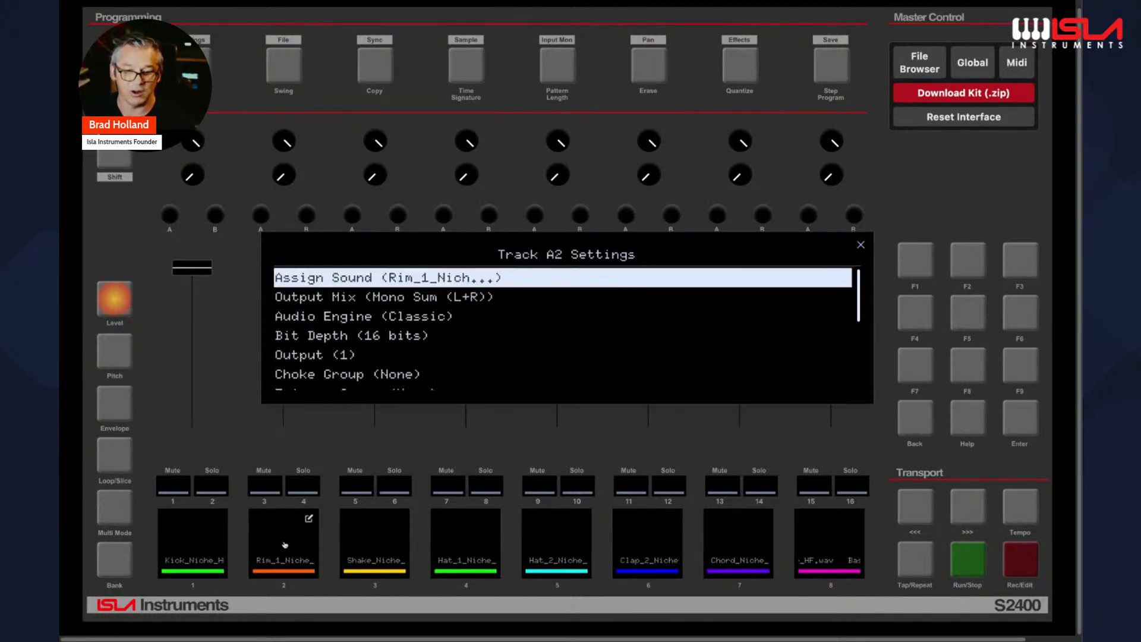
pyautogui.click(393, 548)
pyautogui.click(469, 543)
pyautogui.click(562, 543)
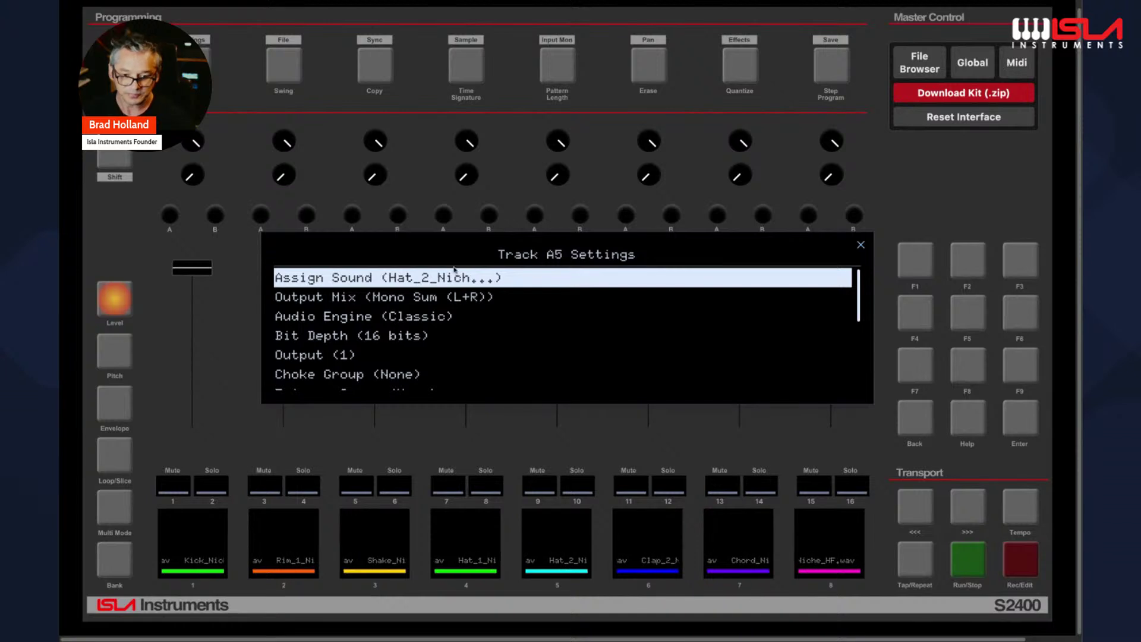
pyautogui.click(666, 534)
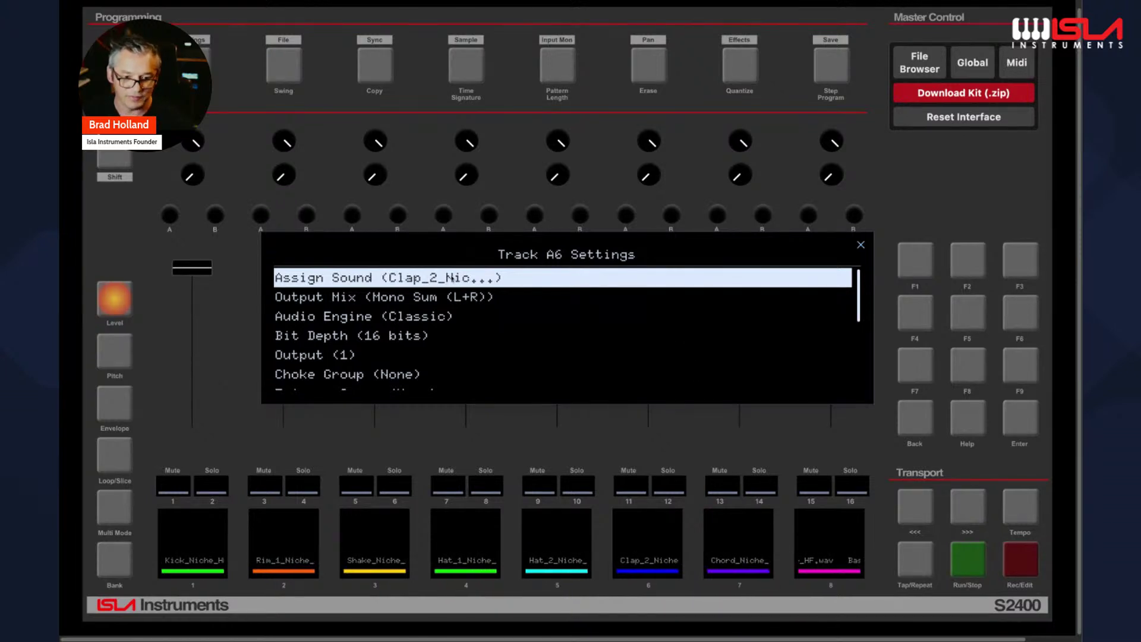
pyautogui.click(756, 517)
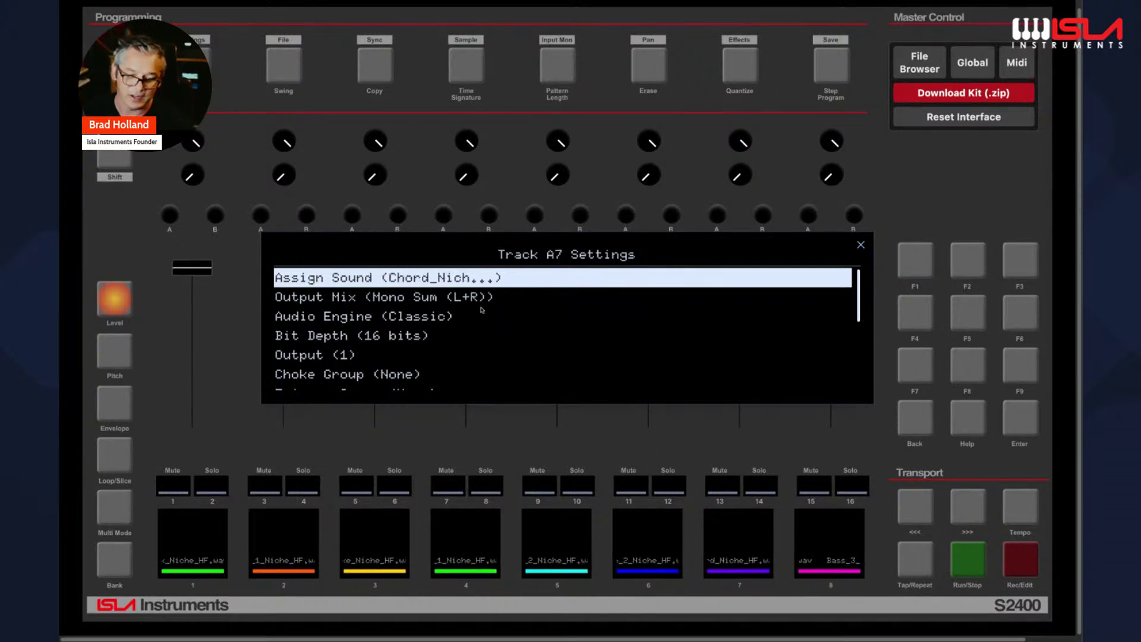
pyautogui.click(831, 550)
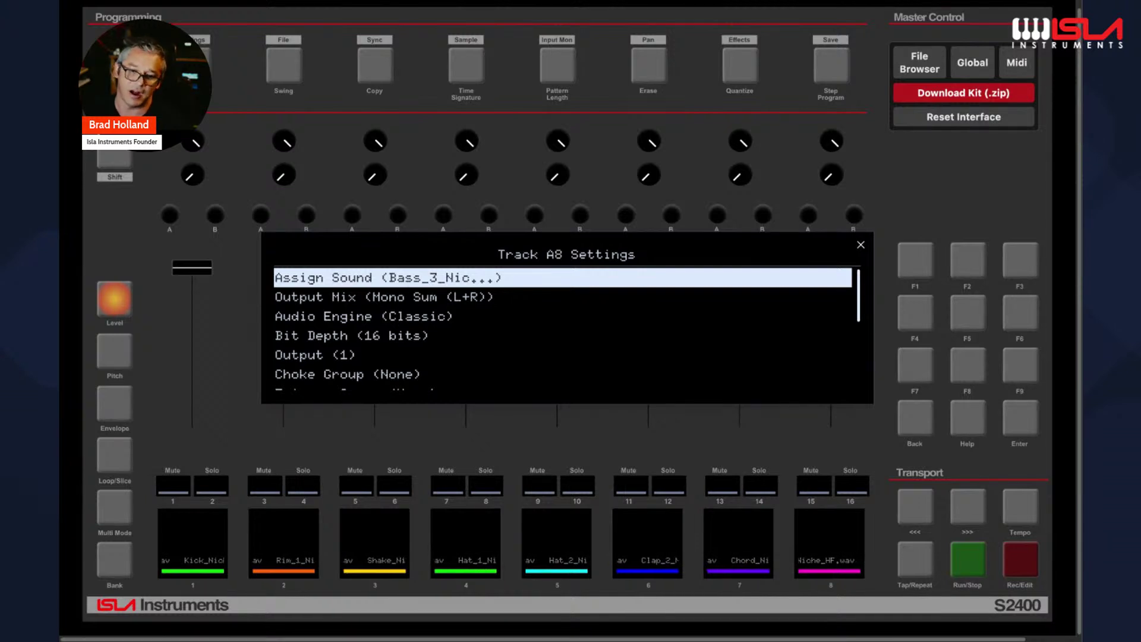
pyautogui.click(860, 245)
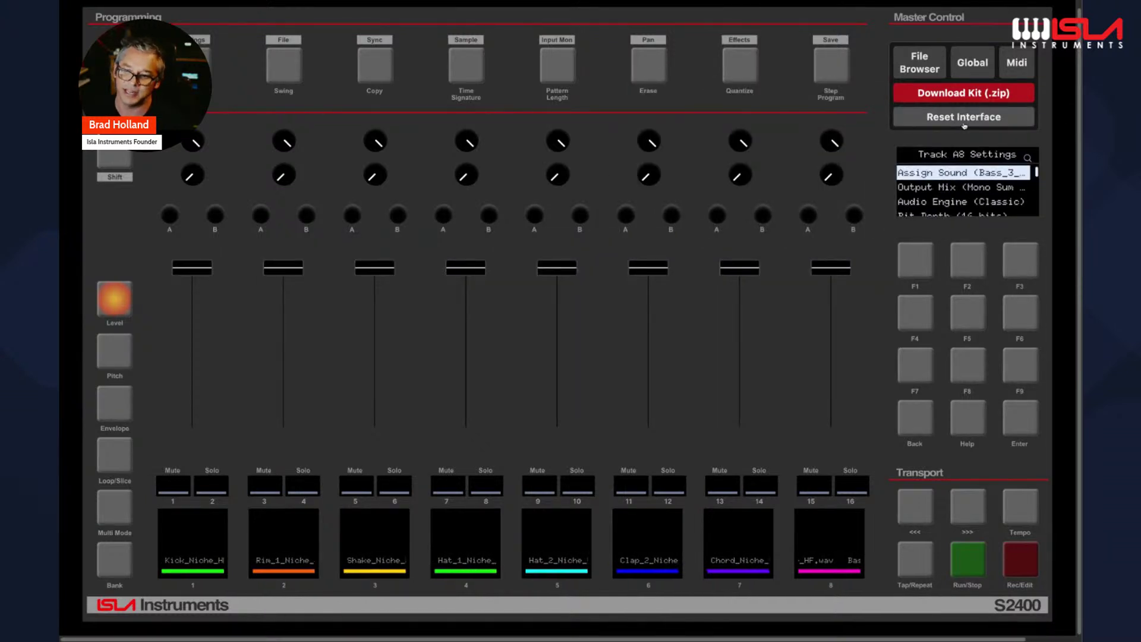
# Step: Reset the interface to clear all samples and settings from the kit
pyautogui.click(963, 122)
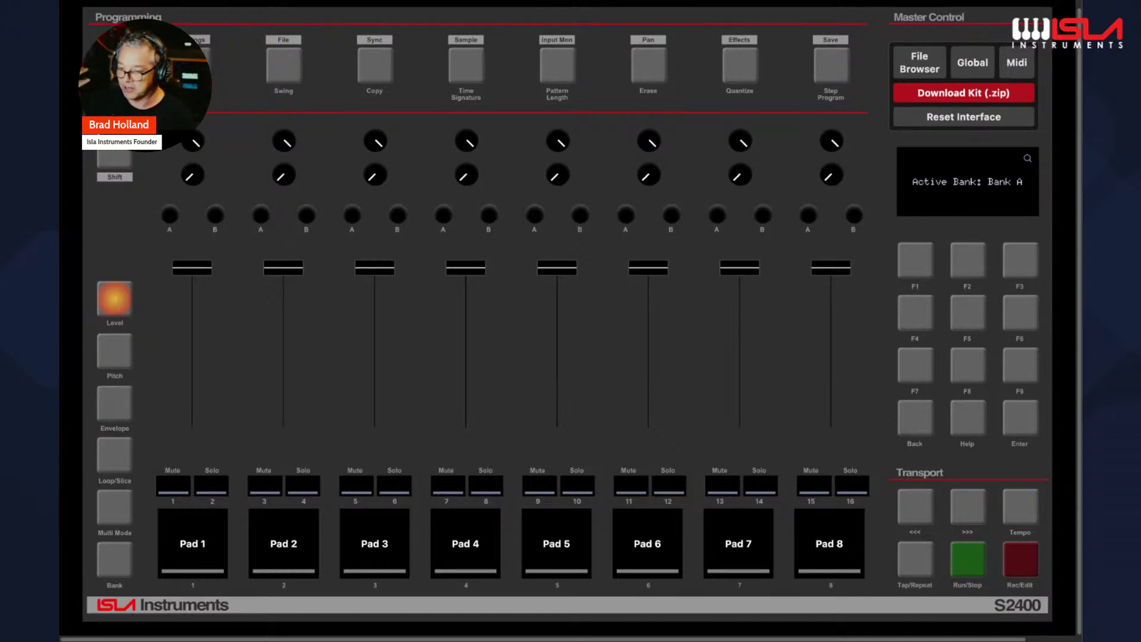
# Step: Open the built-in help guide, look through its sections on loading, editing and kit generation, and close it
pyautogui.click(967, 417)
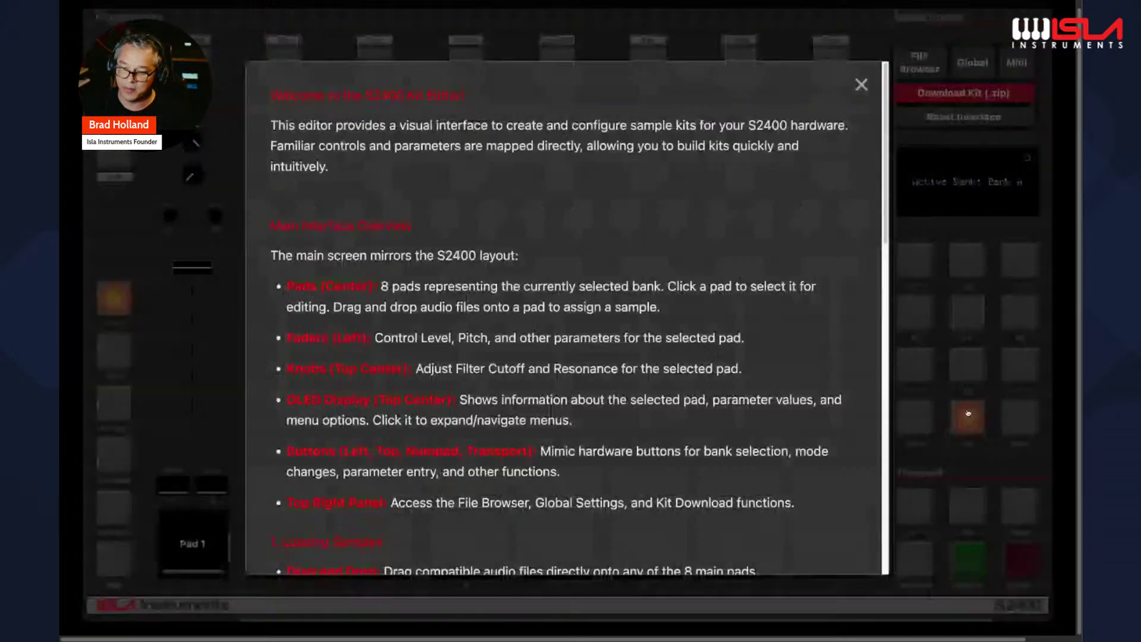
pyautogui.scroll(-15, 567, 431)
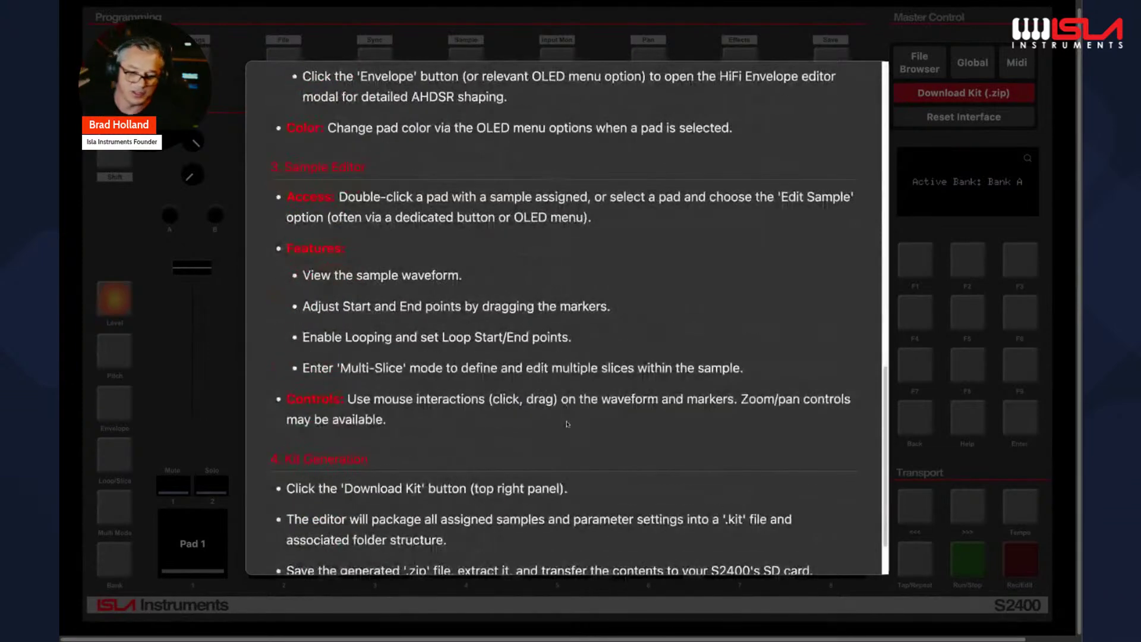
pyautogui.scroll(15, 802, 184)
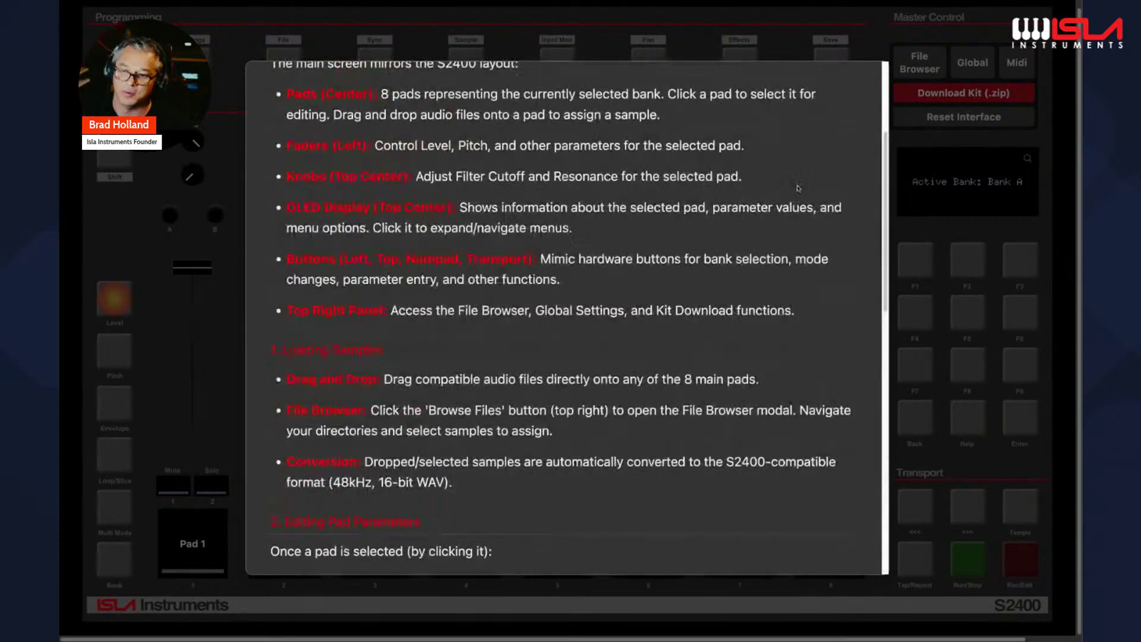
pyautogui.click(861, 86)
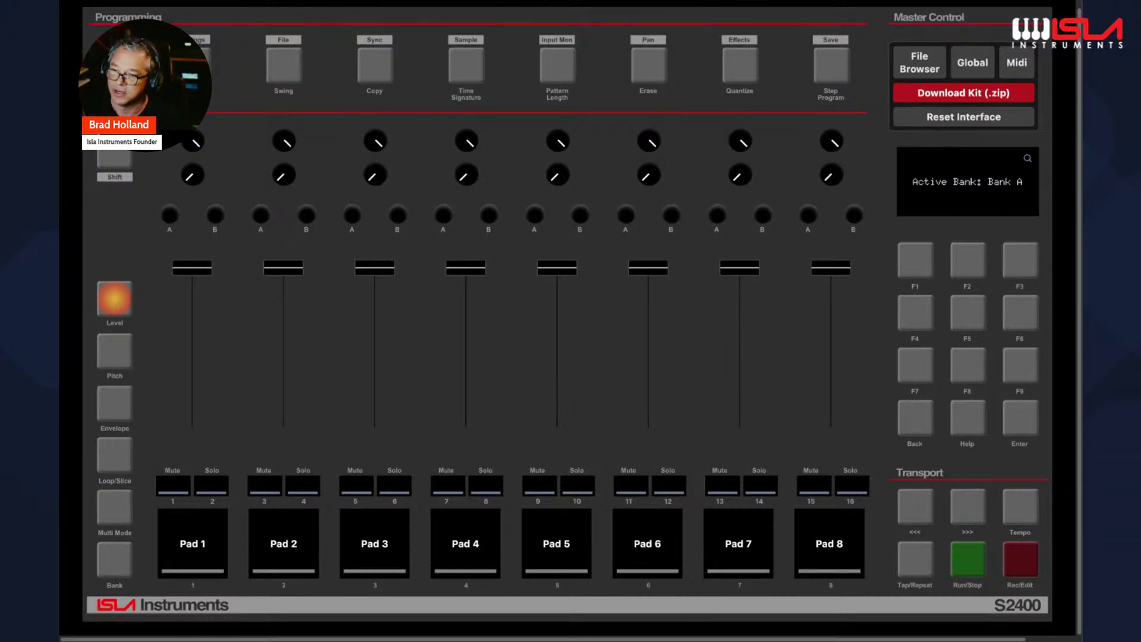
# Step: Load the sample sm101_vhc_wave_Fm.wav onto Pad 1 of Bank A and set its level to 255
pyautogui.click(205, 557)
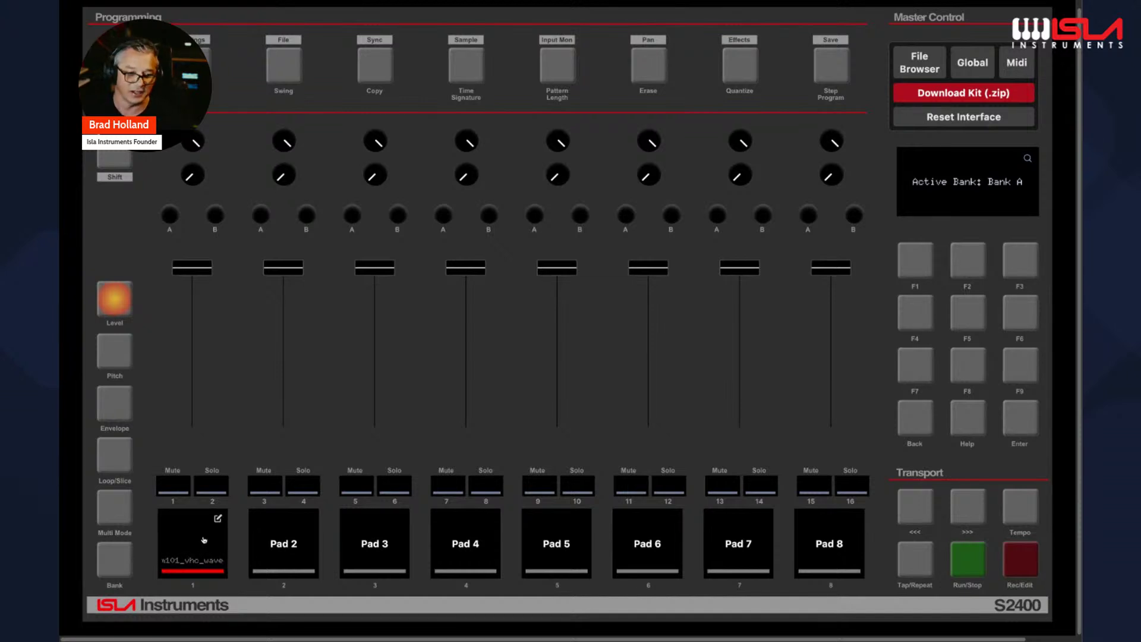
pyautogui.moveTo(194, 271)
pyautogui.mouseDown()
pyautogui.moveTo(189, 402)
pyautogui.moveTo(191, 267)
pyautogui.mouseUp()
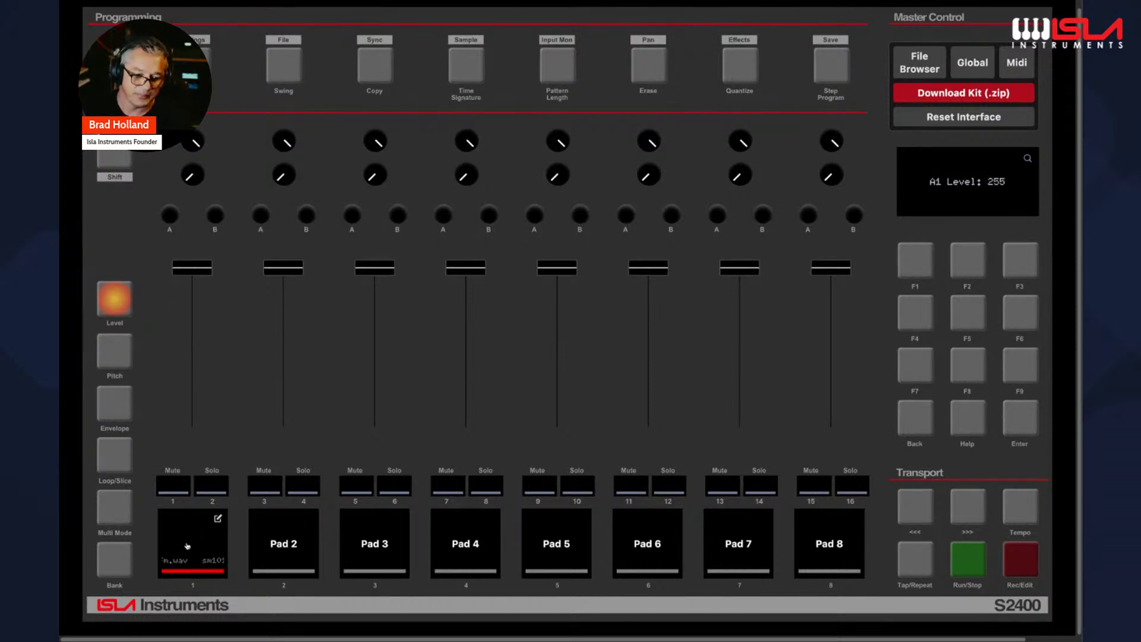
# Step: Try different filter cutoff and resonance values on Pad A1, and return the cutoff to 20.0 kHz with resonance at minimum
pyautogui.moveTo(195, 144); pyautogui.dragTo(199, 119)
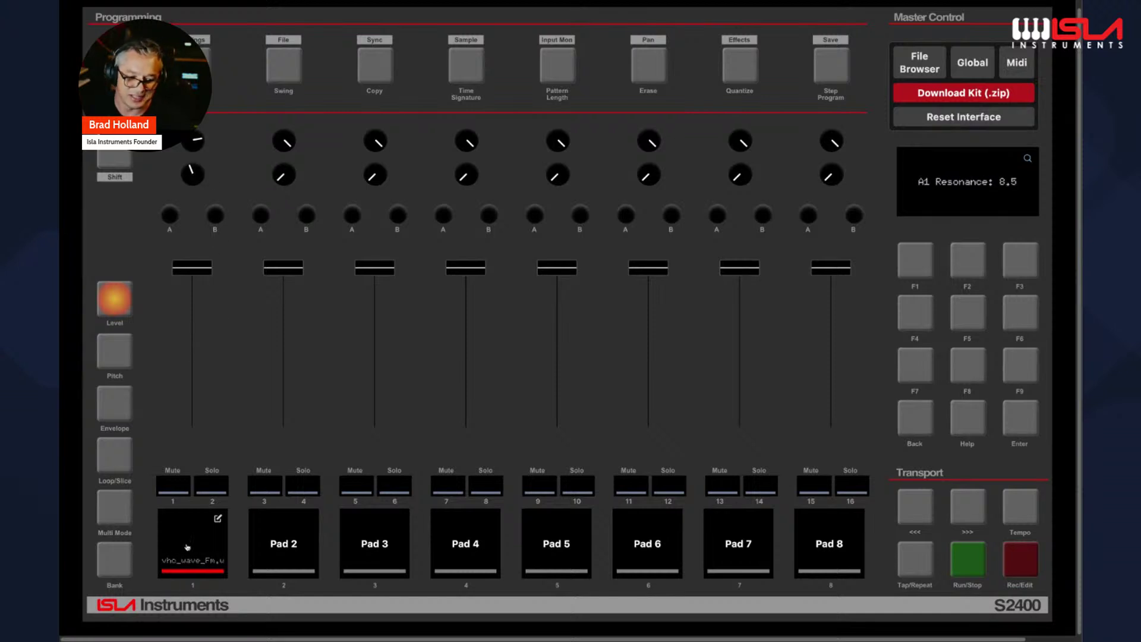
pyautogui.moveTo(189, 148)
pyautogui.mouseDown()
pyautogui.moveTo(201, 204)
pyautogui.moveTo(202, 133)
pyautogui.mouseUp()
pyautogui.moveTo(200, 179); pyautogui.dragTo(200, 286)
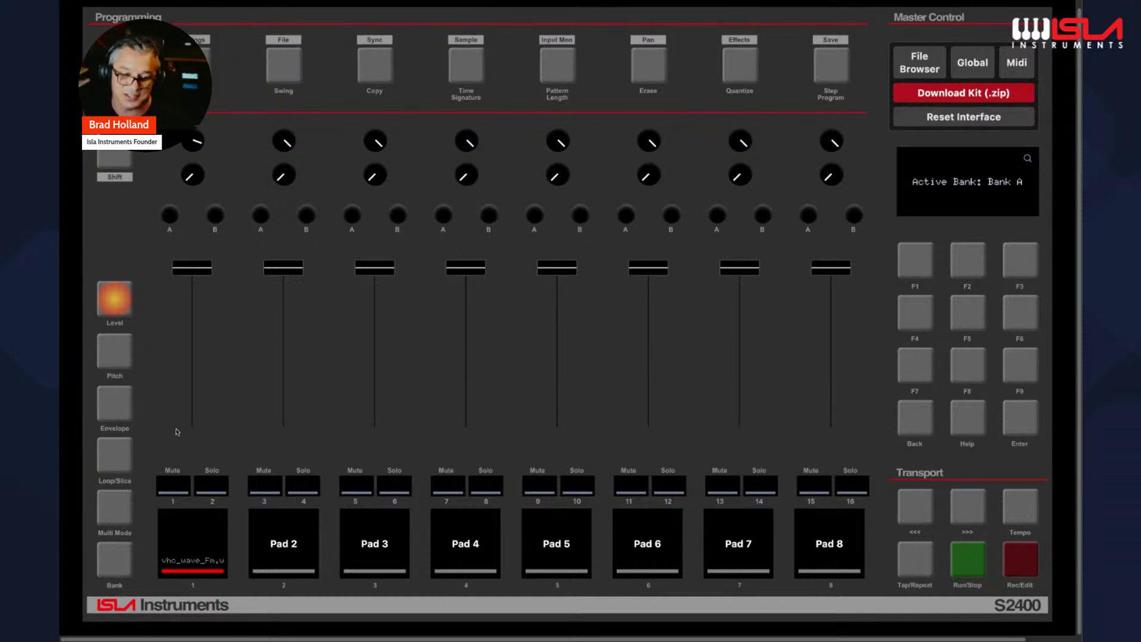
pyautogui.moveTo(195, 143); pyautogui.dragTo(197, 138)
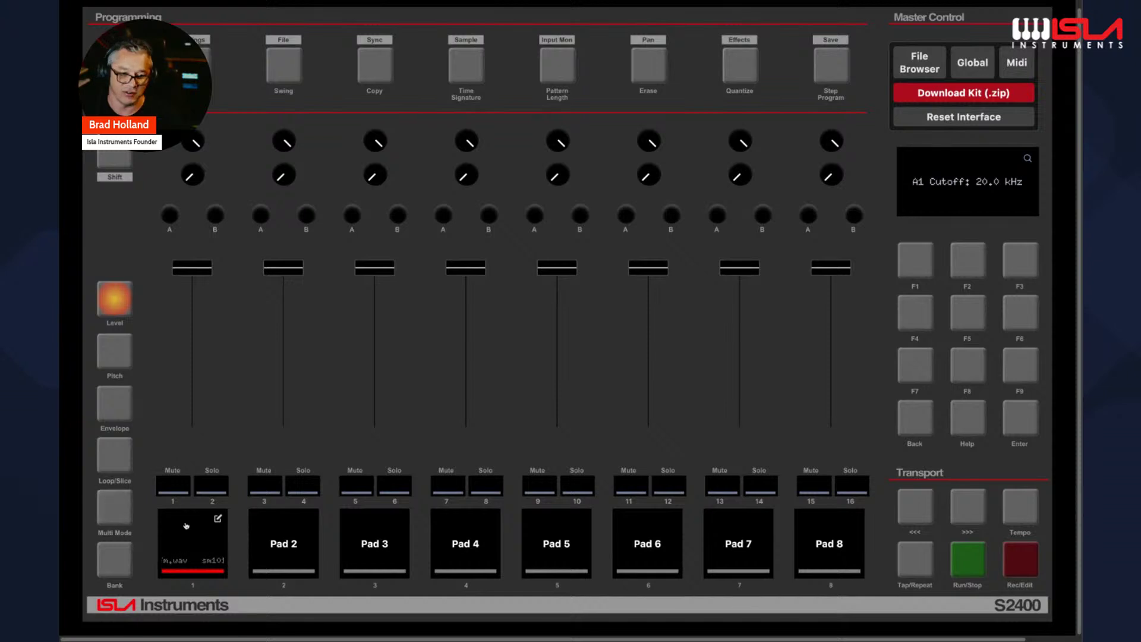
# Step: Try a higher pitch on Pad A1 and check the Pitch Res setting in the enlarged Track A1 settings
pyautogui.click(112, 355)
pyautogui.moveTo(194, 348); pyautogui.dragTo(196, 305)
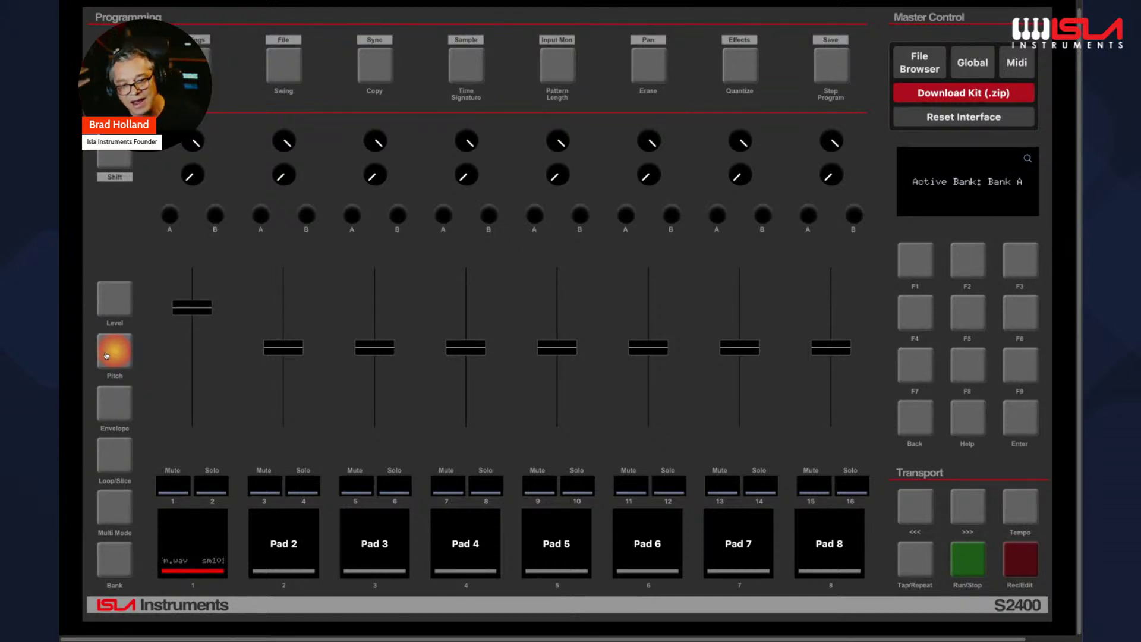
pyautogui.click(218, 520)
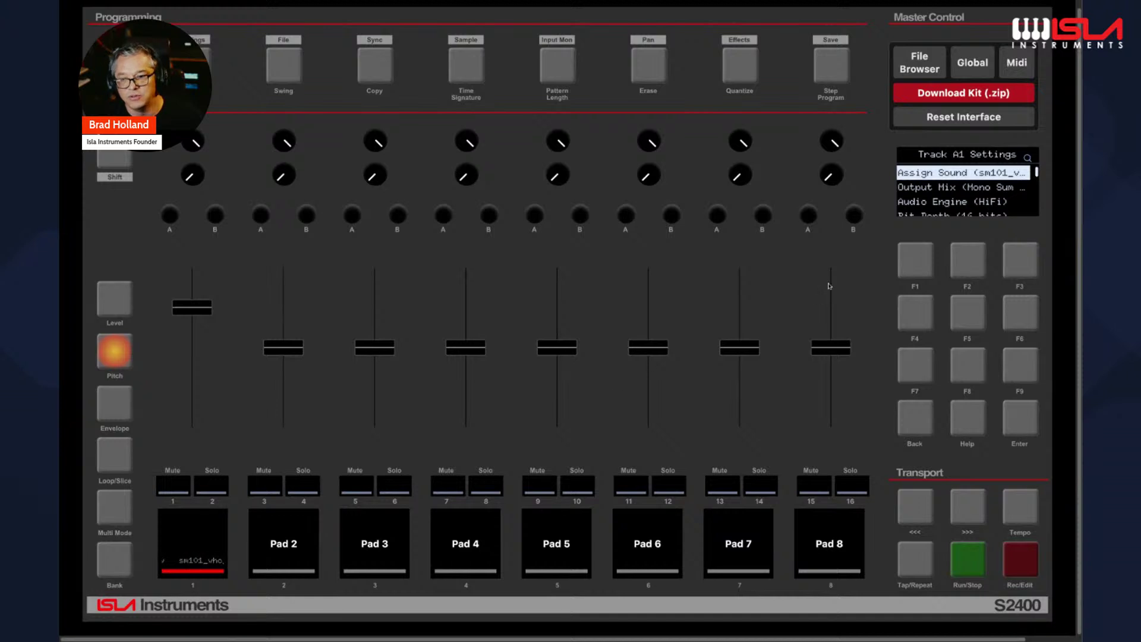
pyautogui.click(1027, 158)
pyautogui.scroll(-5, 428, 318)
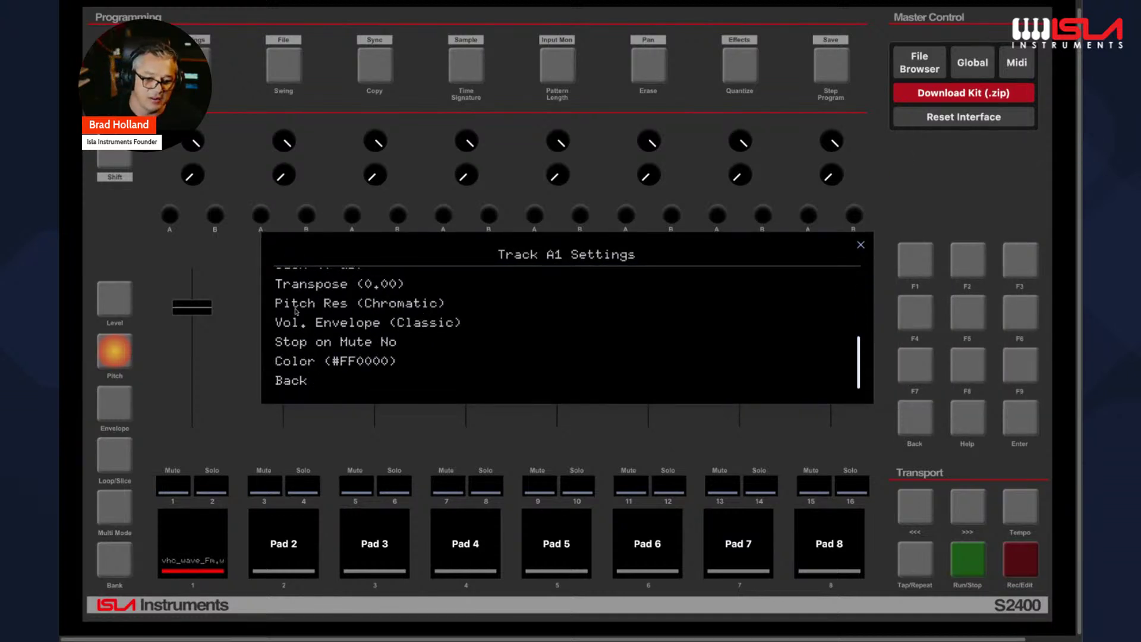
pyautogui.click(860, 246)
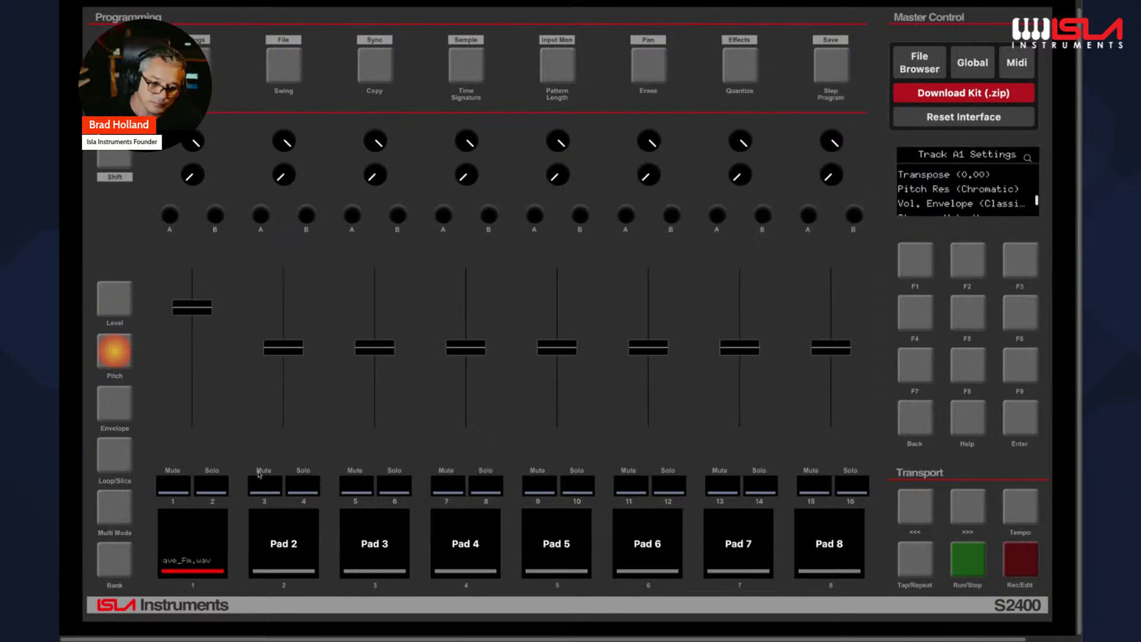
# Step: Set the pitch of Pad A1 to -0.10 st and look through the Track A1 settings in the enlarged display
pyautogui.moveTo(192, 306); pyautogui.dragTo(198, 347)
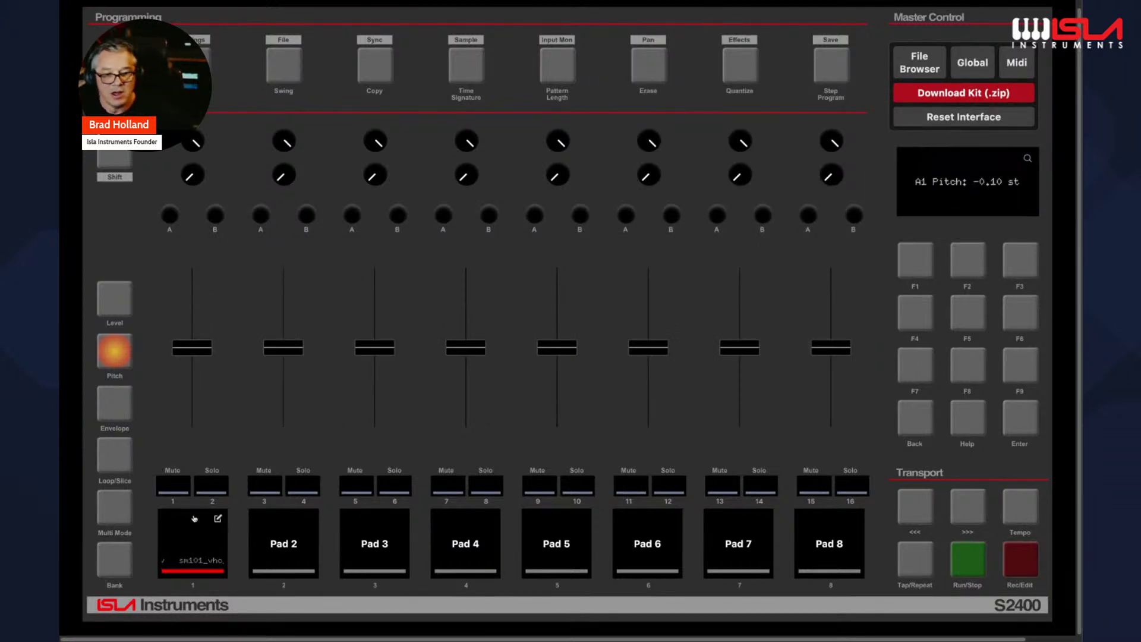
pyautogui.click(217, 518)
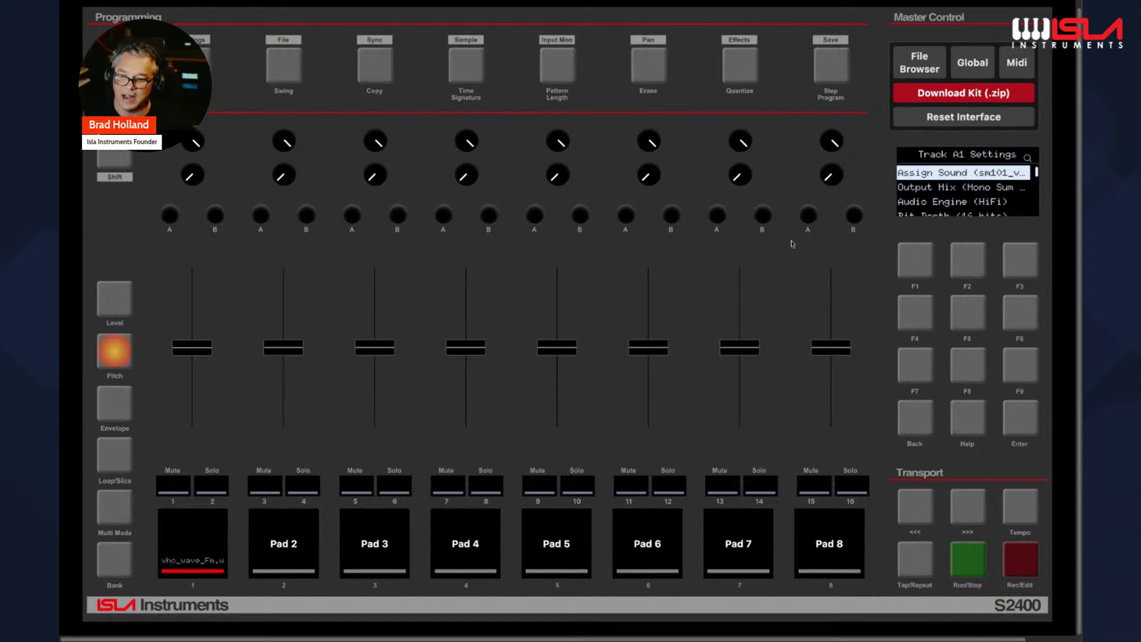
pyautogui.click(1014, 165)
pyautogui.scroll(-5, 588, 306)
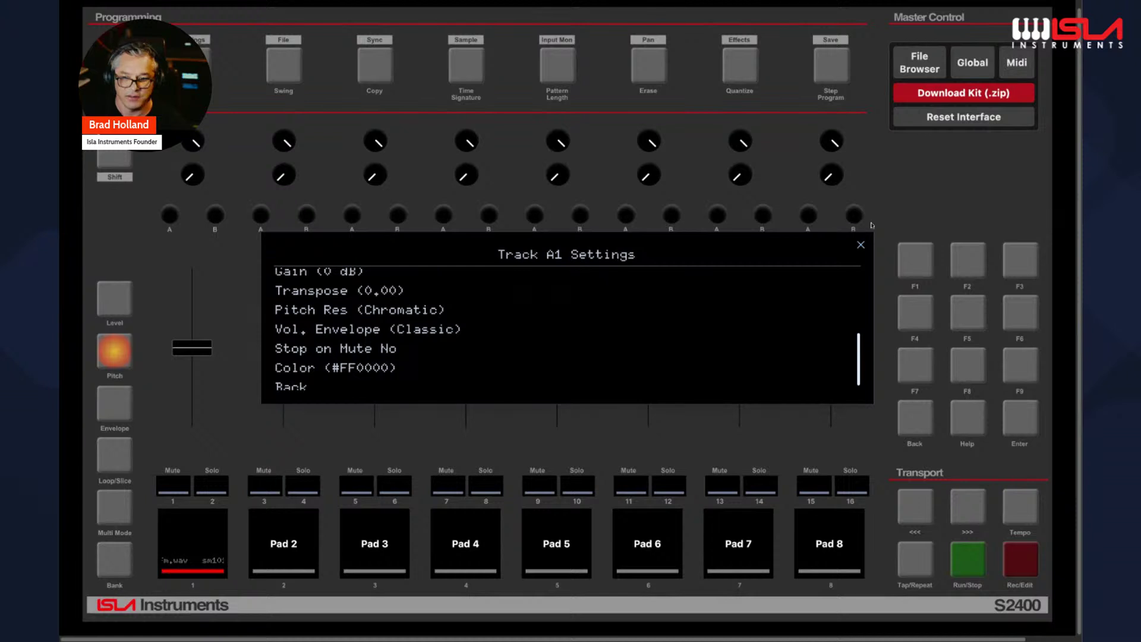
pyautogui.click(860, 246)
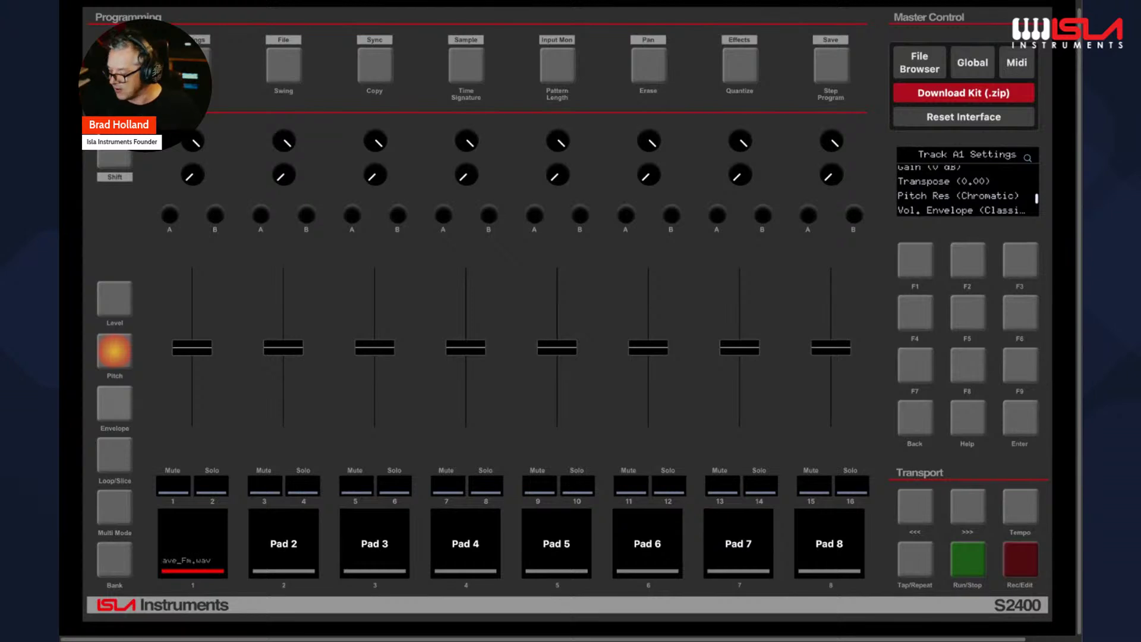
# Step: Try a Classic Decay of 14 on Pad A1, audition the sample, and return the decay to its maximum
pyautogui.moveTo(199, 545)
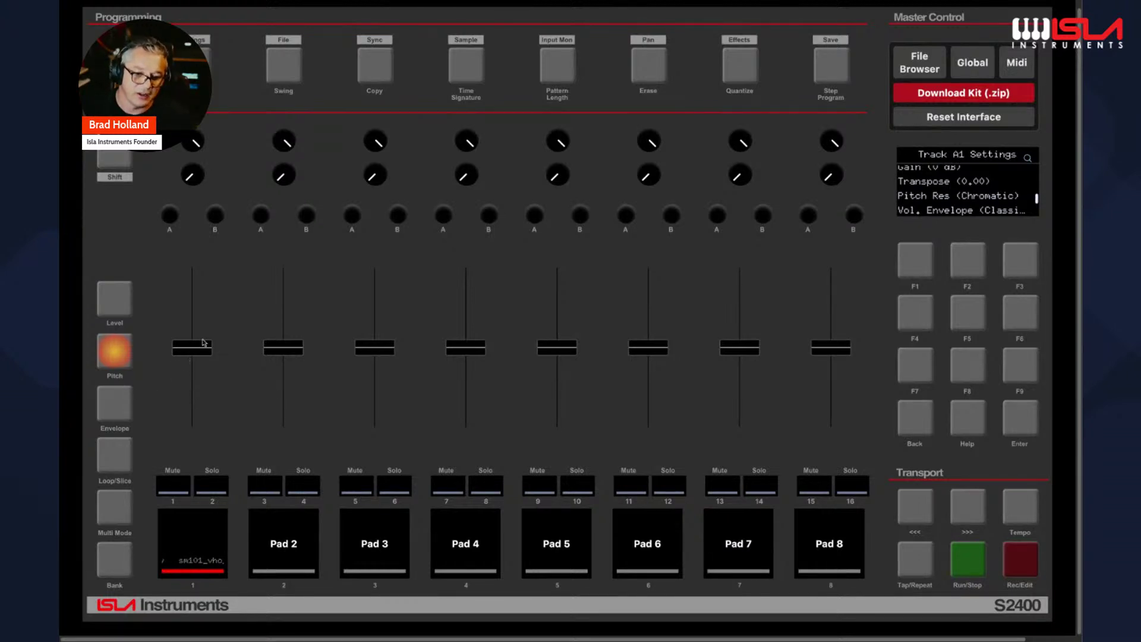
pyautogui.click(119, 416)
pyautogui.moveTo(183, 269); pyautogui.dragTo(192, 426)
pyautogui.moveTo(194, 539)
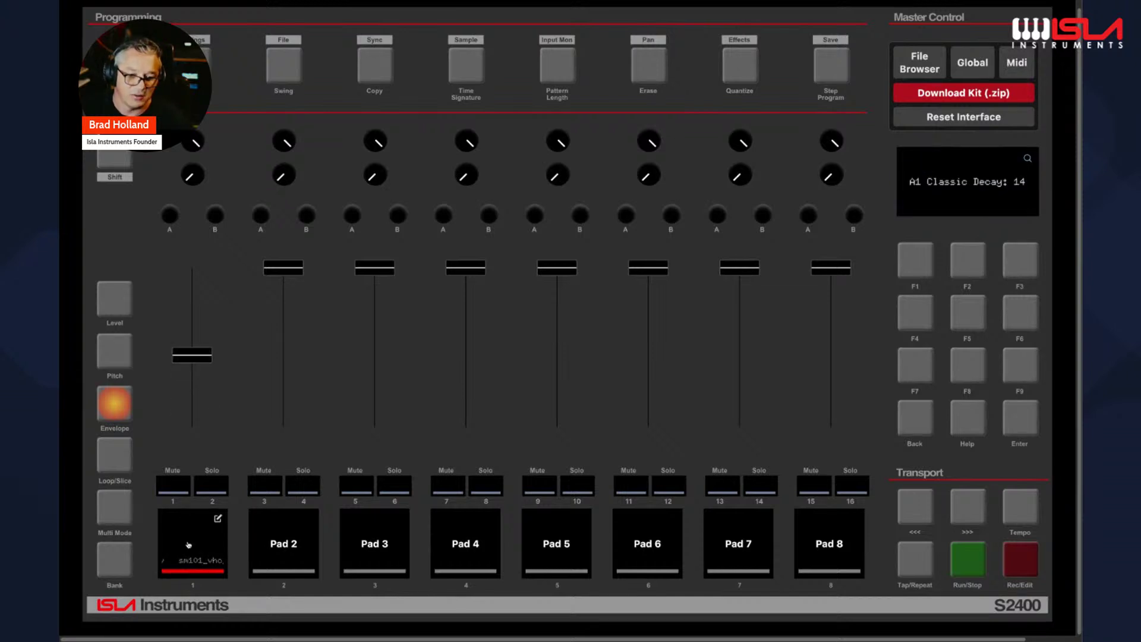
pyautogui.moveTo(190, 354); pyautogui.dragTo(192, 266)
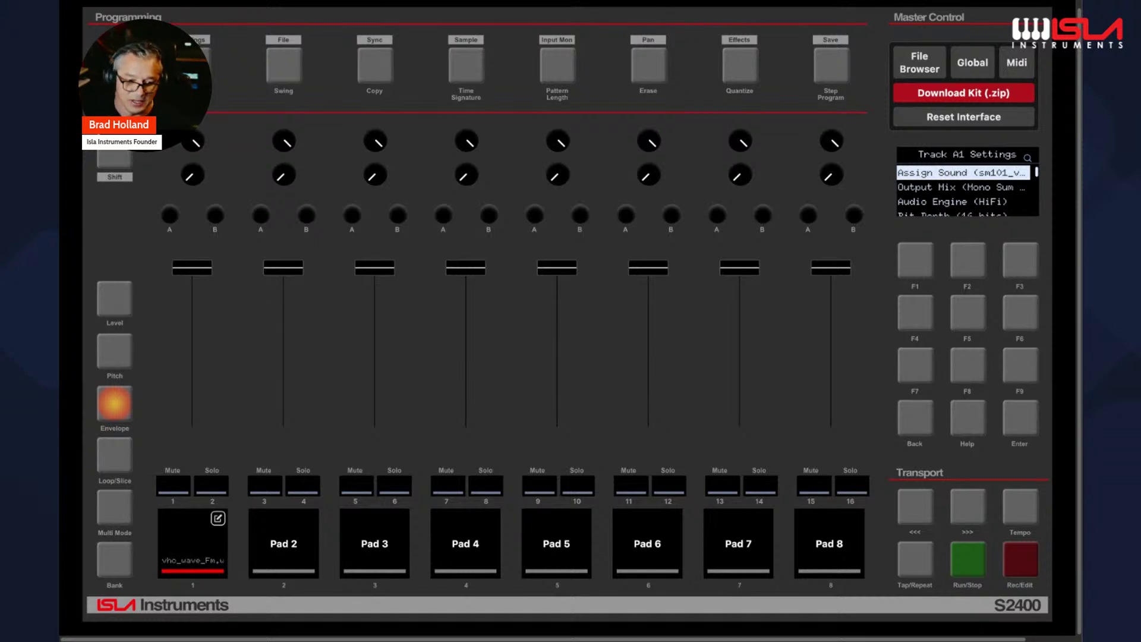
# Step: Switch Track A1's Vol. Envelope to the option following Classic in the enlarged settings, and close the display
pyautogui.click(1028, 158)
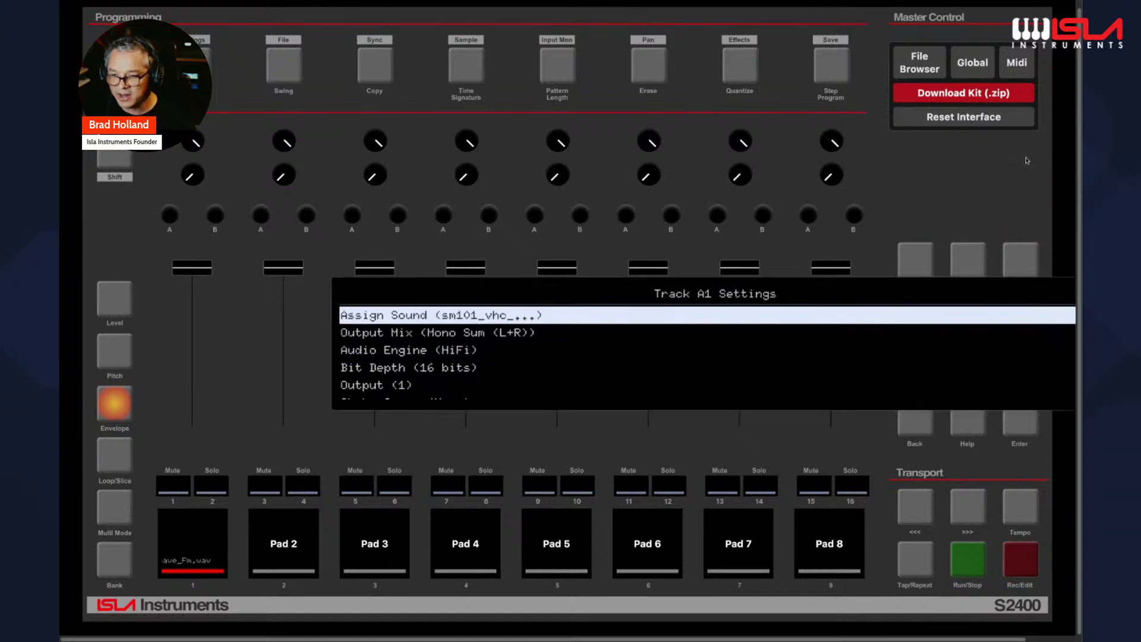
pyautogui.press('Down')
pyautogui.press('Down')
pyautogui.press('Down')
pyautogui.press('Down')
pyautogui.press('Down')
pyautogui.press('Down')
pyautogui.press('Down')
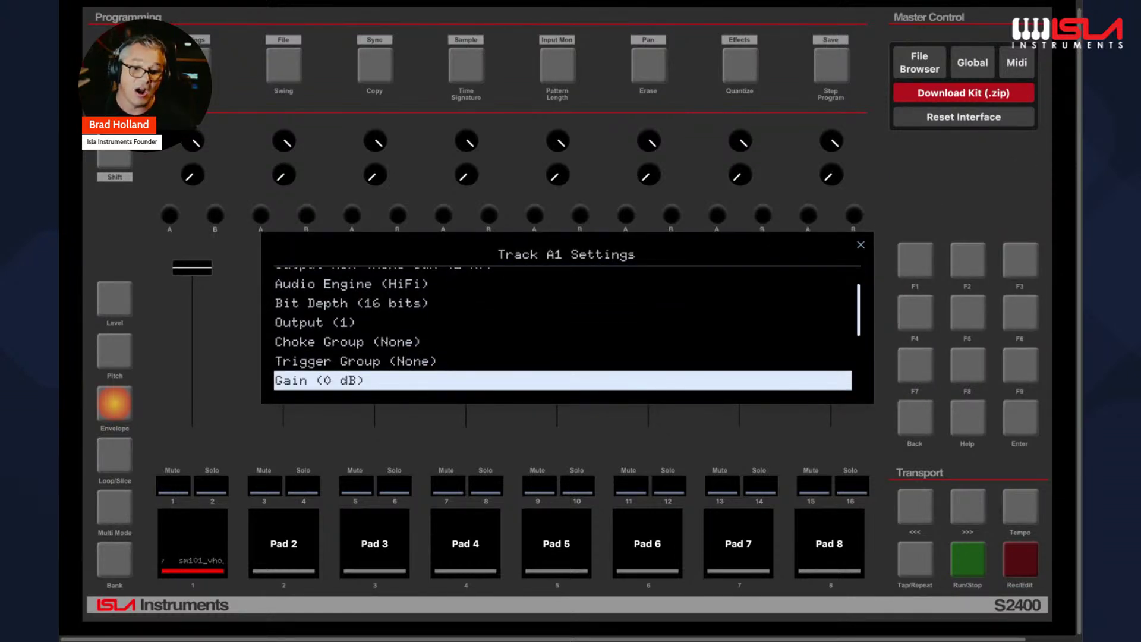
pyautogui.press('Down')
pyautogui.press('Down')
pyautogui.press('Down')
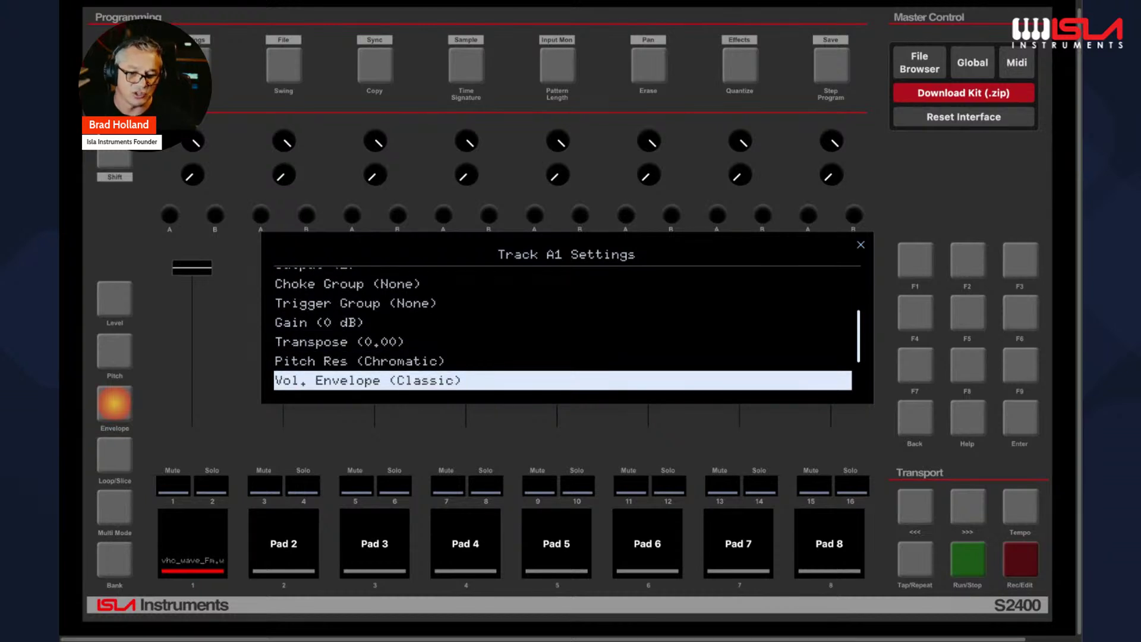
pyautogui.press('Return')
pyautogui.press('Down')
pyautogui.press('Return')
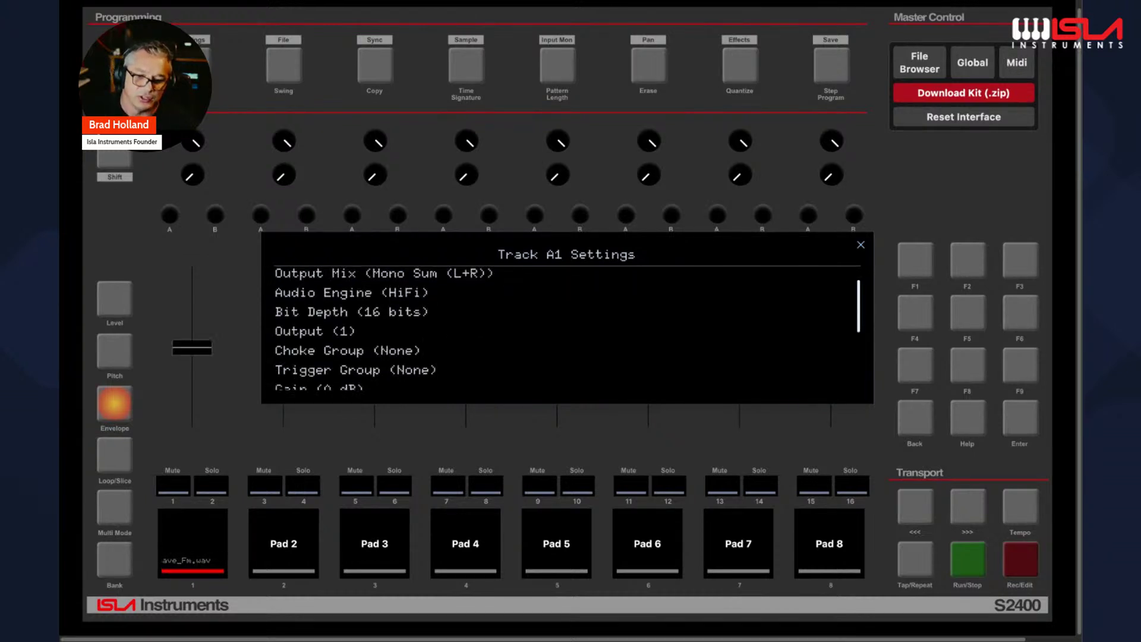
pyautogui.click(860, 244)
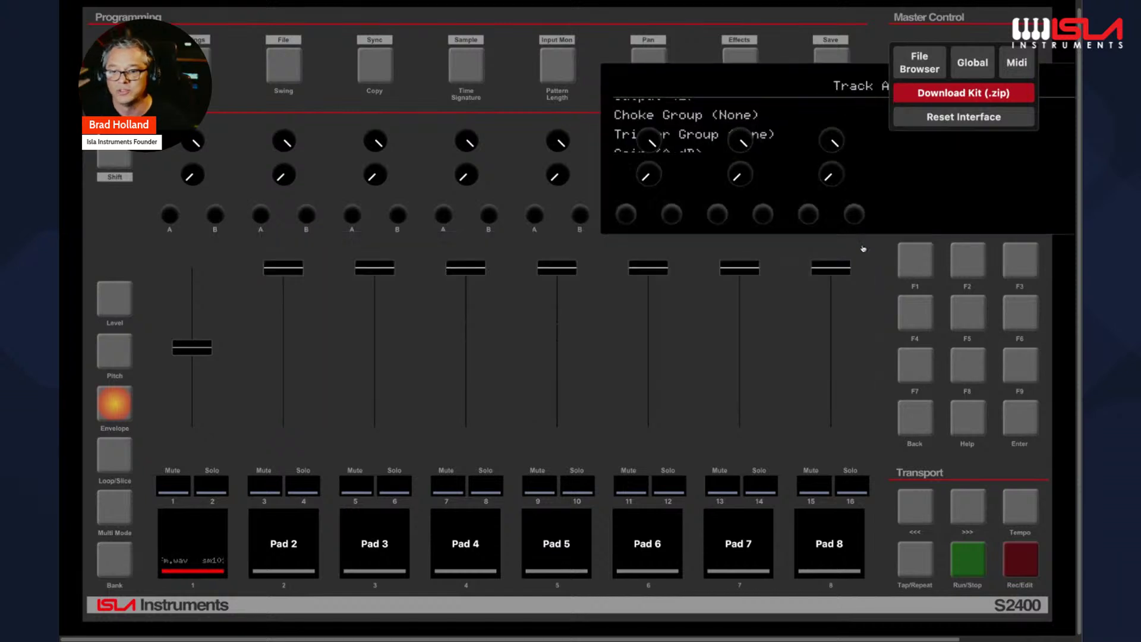
# Step: Shape Pad A1's Env 1 (Amp) with attack 1.79 s, decay 1.17 s and release 1.12 s, audition it, and apply the envelope
pyautogui.click(117, 411)
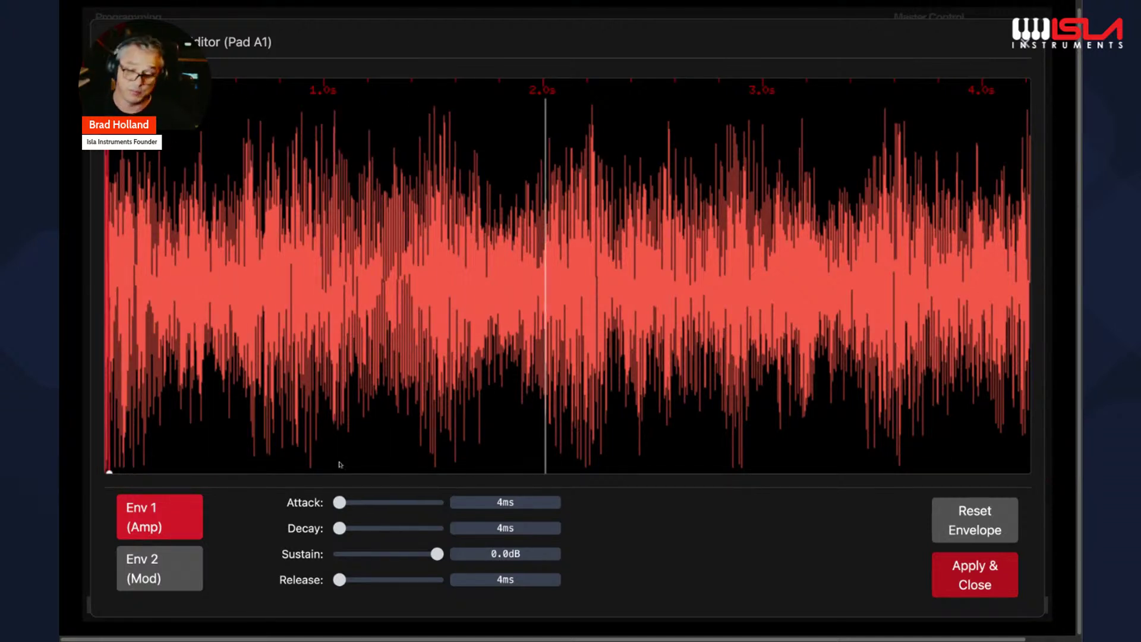
pyautogui.moveTo(341, 503); pyautogui.dragTo(382, 508)
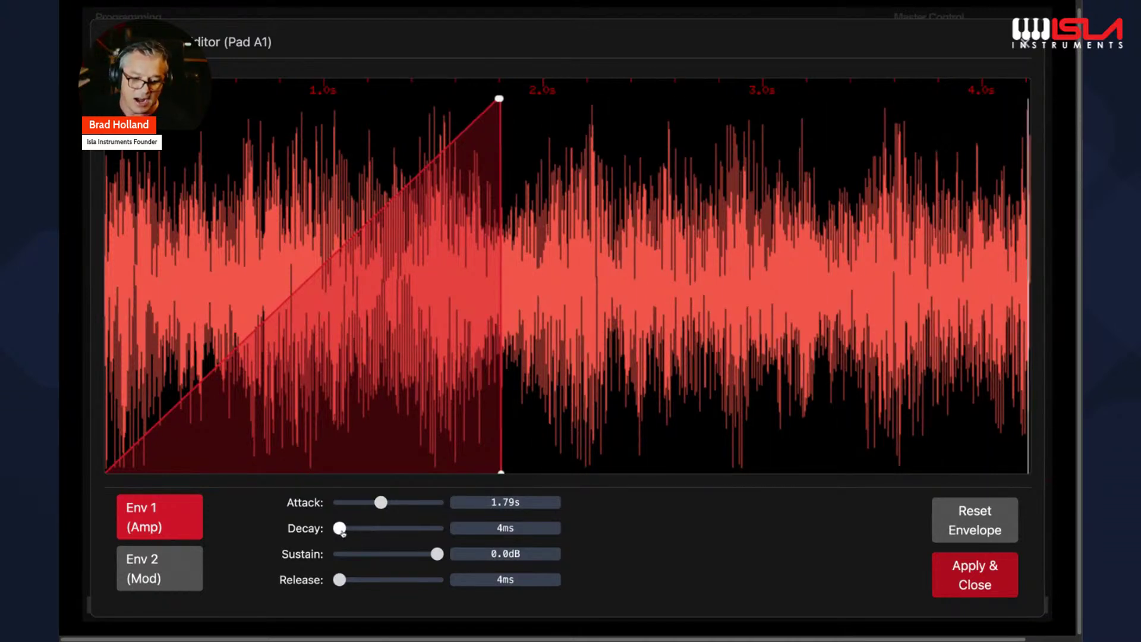
pyautogui.moveTo(339, 581); pyautogui.dragTo(365, 584)
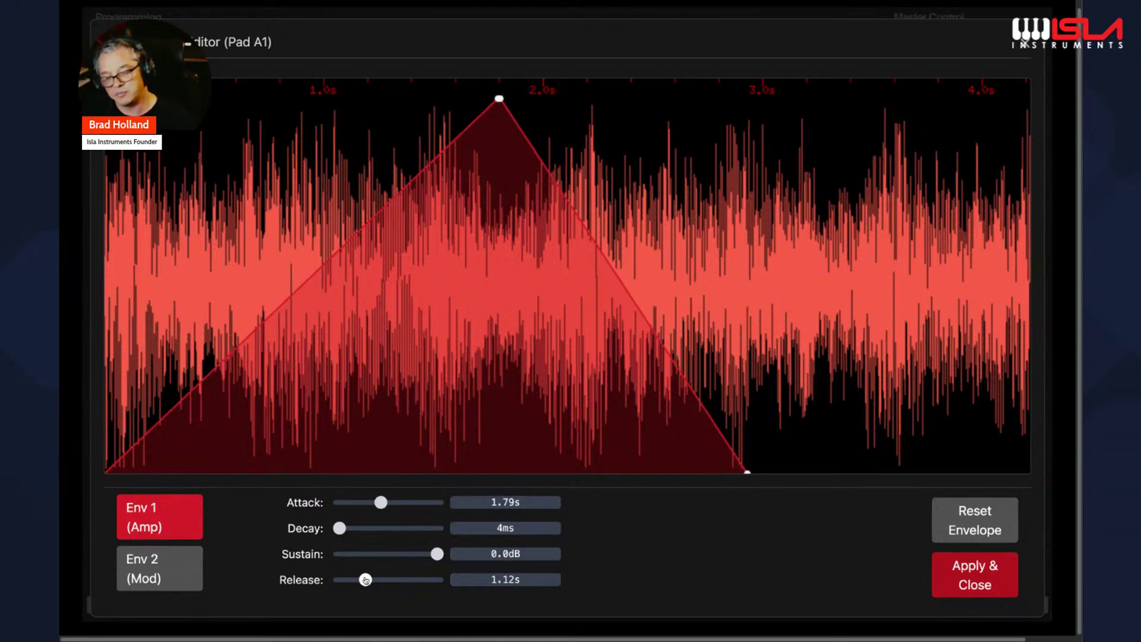
pyautogui.press('space')
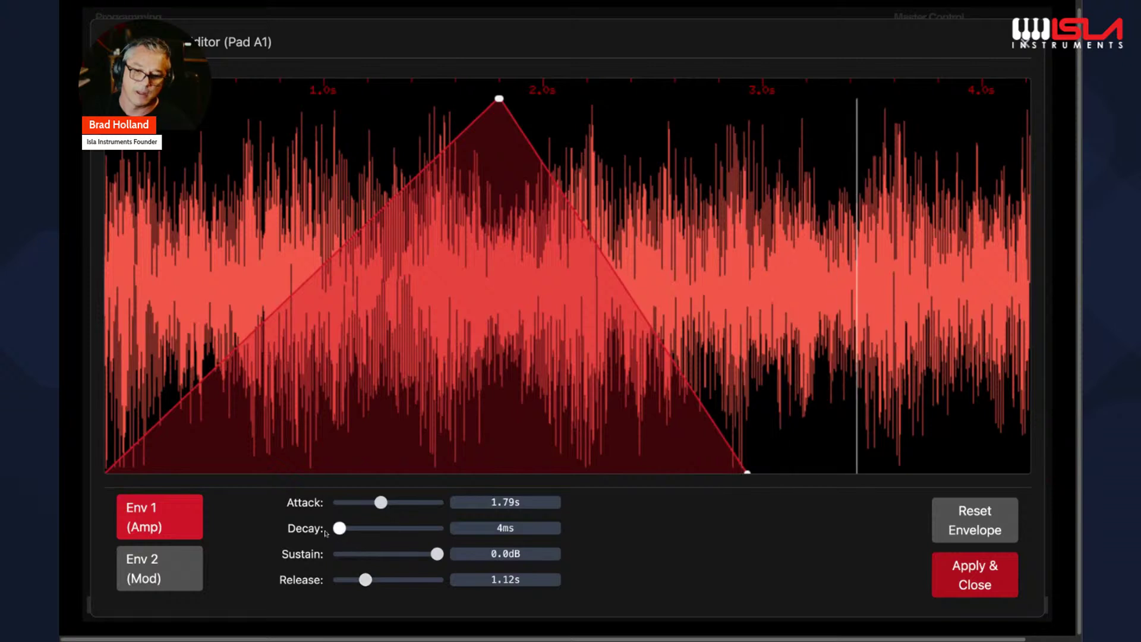
pyautogui.moveTo(339, 528); pyautogui.dragTo(367, 536)
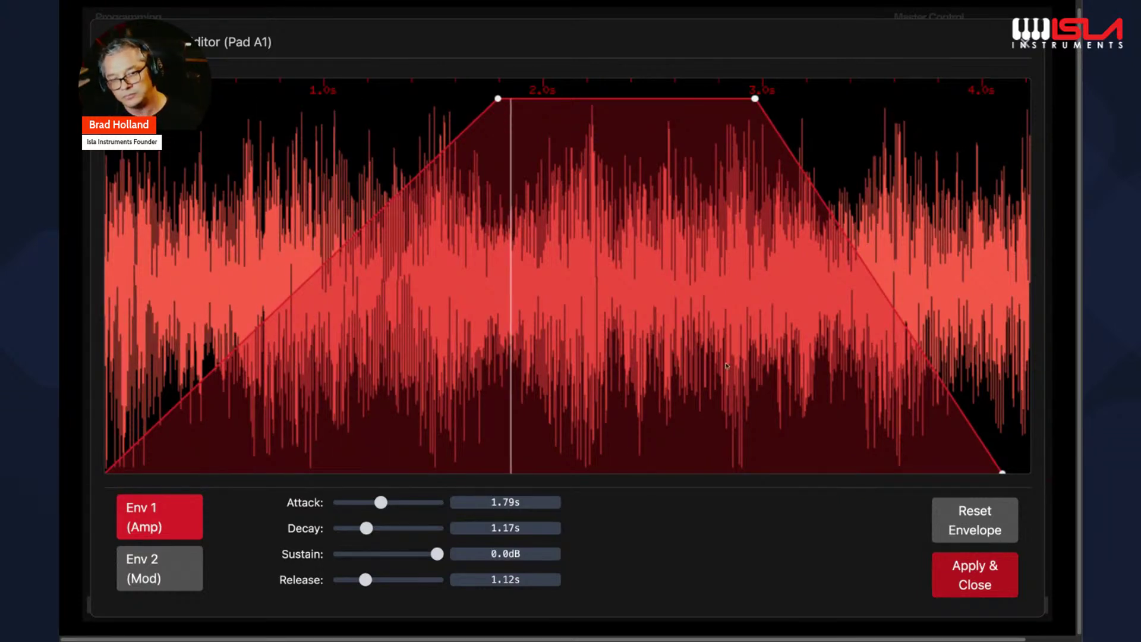
pyautogui.click(987, 576)
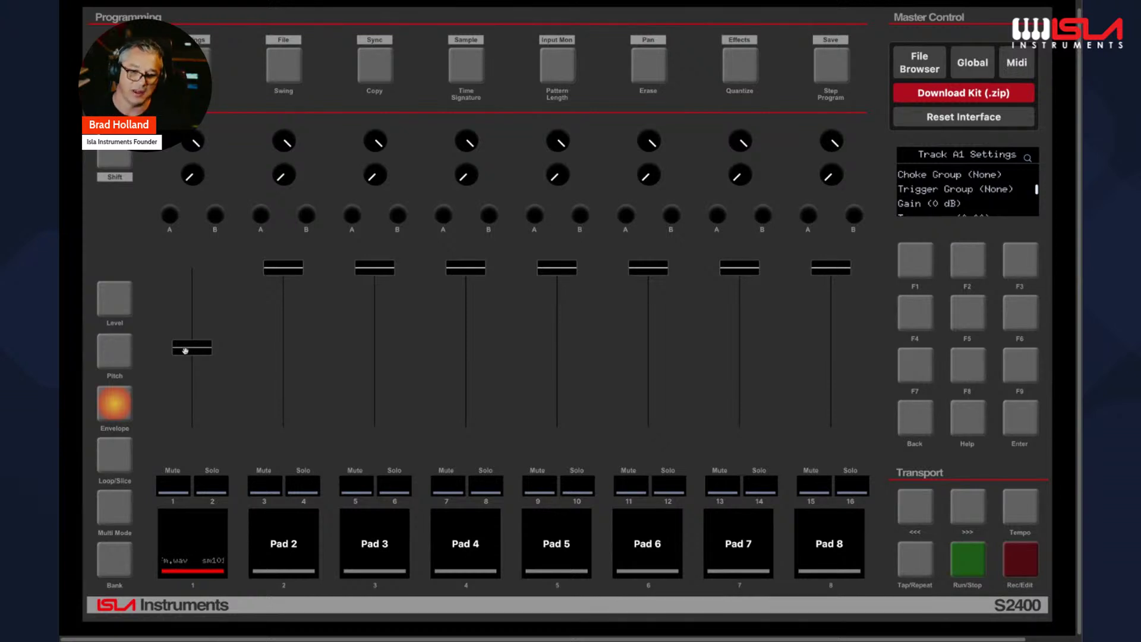
# Step: Set Pad A1's Env 1 (Amp) to attack 4 ms, decay 4.22 s and sustain 0.0 dB, audition it, and apply the envelope
pyautogui.moveTo(218, 537)
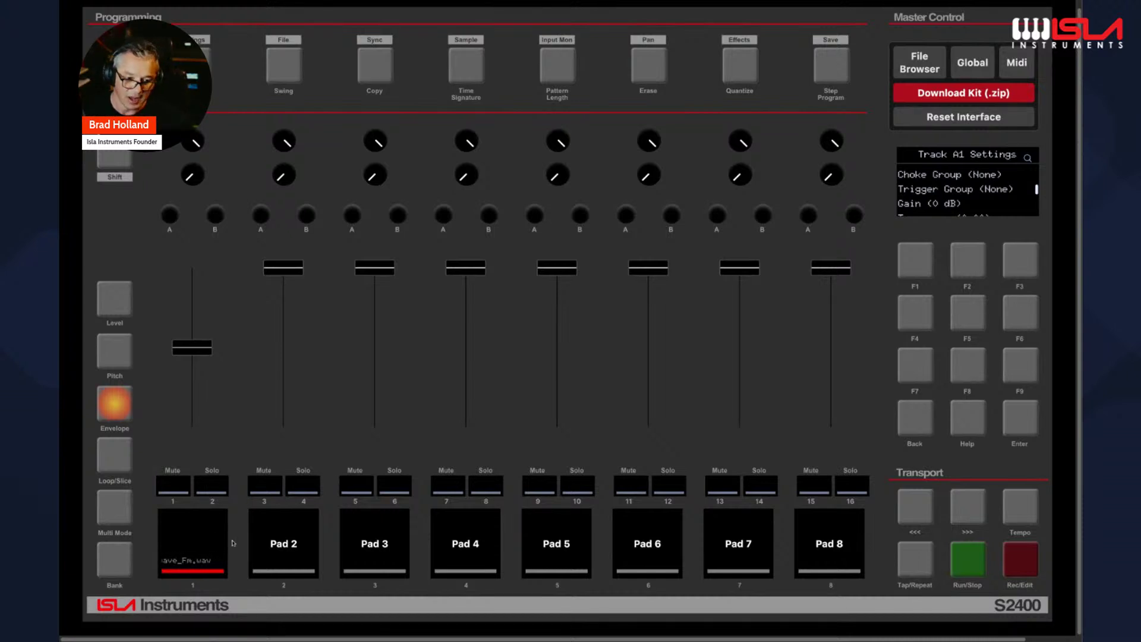
pyautogui.click(122, 406)
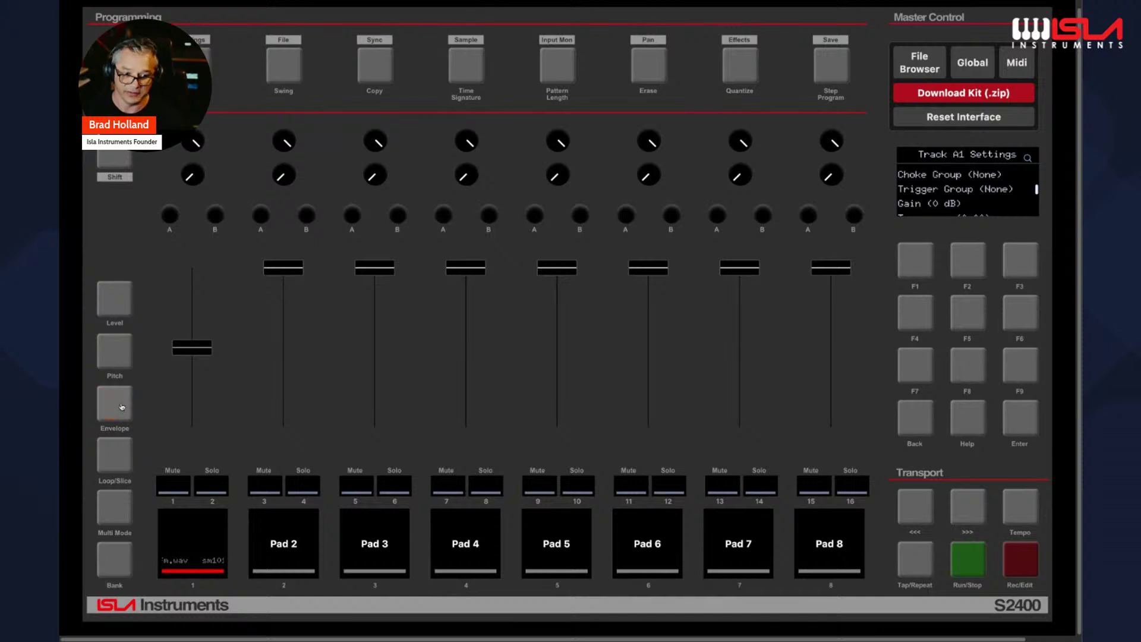
pyautogui.click(122, 406)
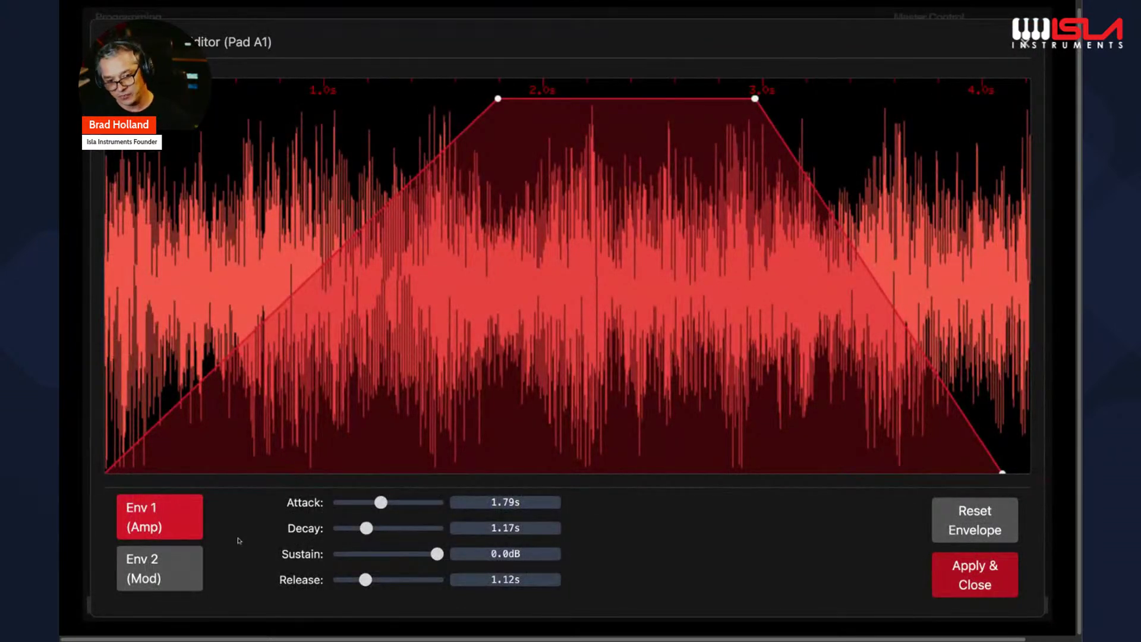
pyautogui.moveTo(381, 504); pyautogui.dragTo(374, 529)
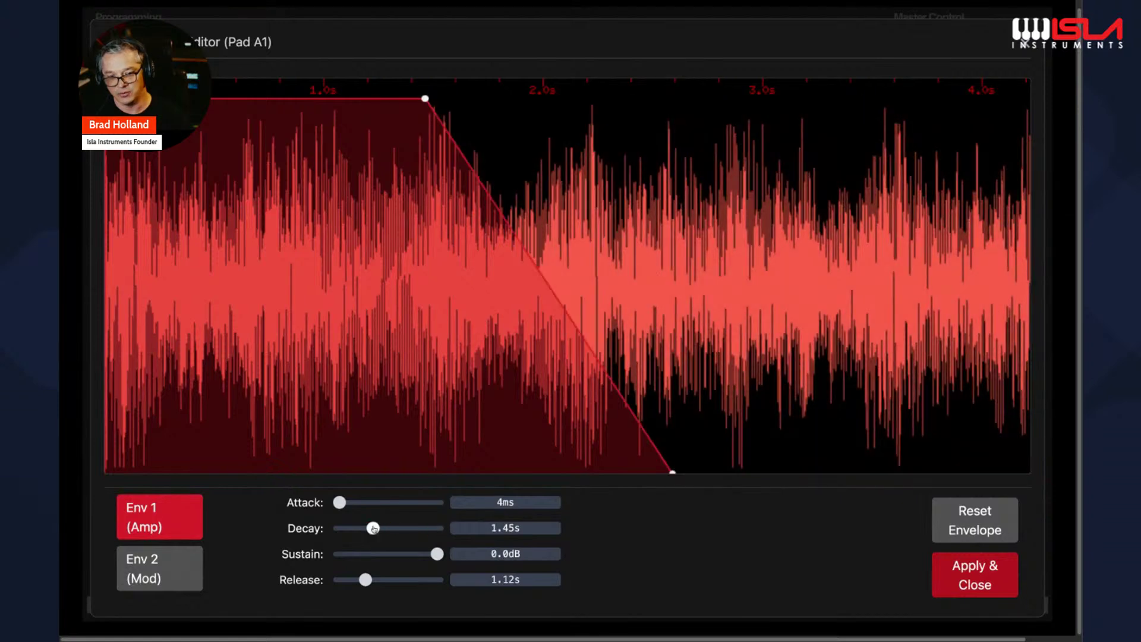
pyautogui.moveTo(437, 553); pyautogui.dragTo(458, 535)
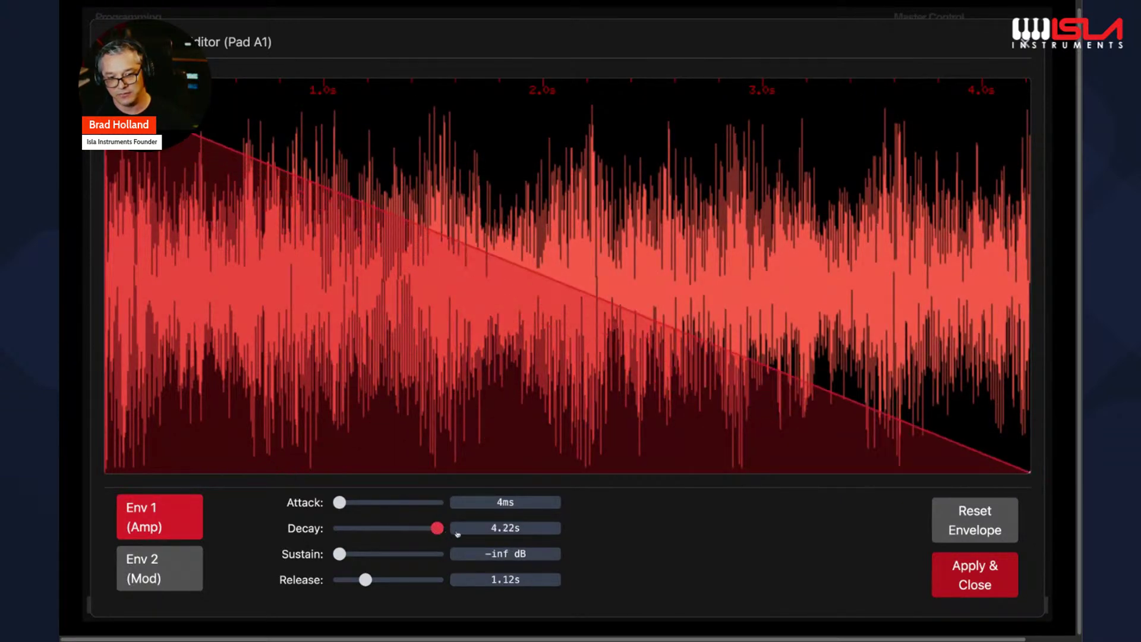
pyautogui.moveTo(341, 559); pyautogui.dragTo(462, 562)
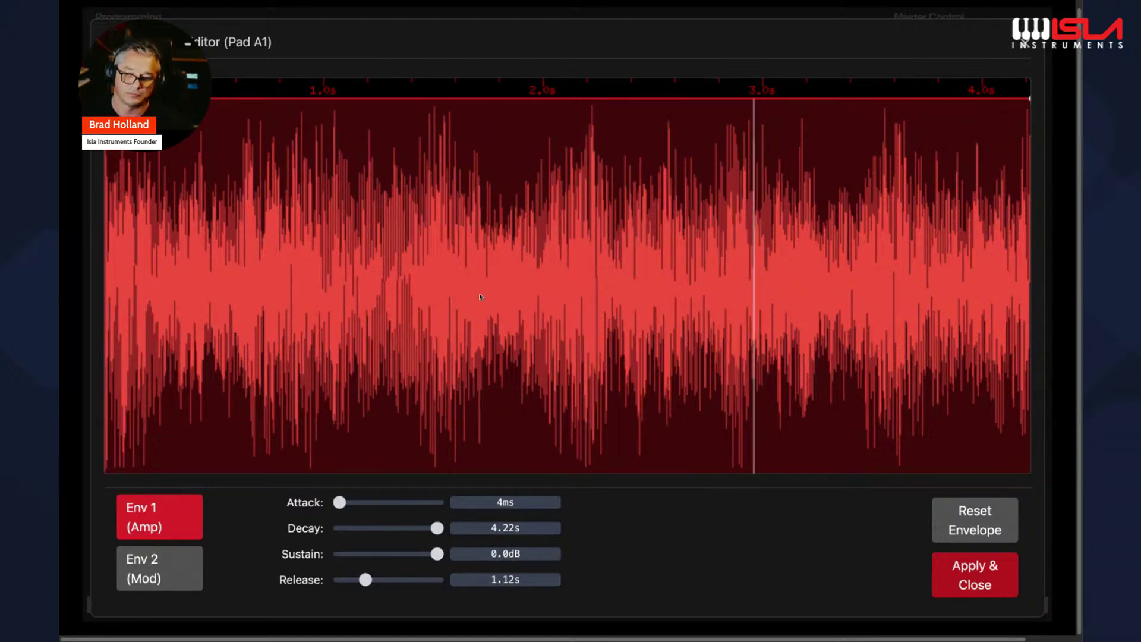
pyautogui.click(979, 581)
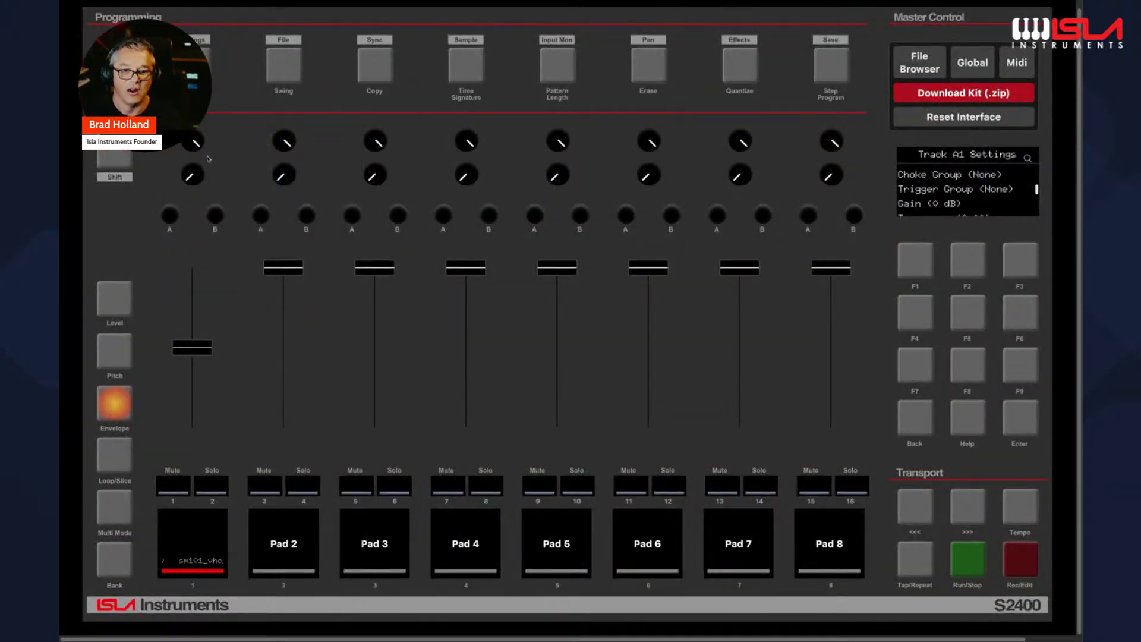
# Step: Turn Pad A1's filter fully down and audition its Env 2 (Mod) with attack 2.25 s and filter amounts of 977, -1000 and finally 1000
pyautogui.moveTo(196, 142); pyautogui.dragTo(248, 316)
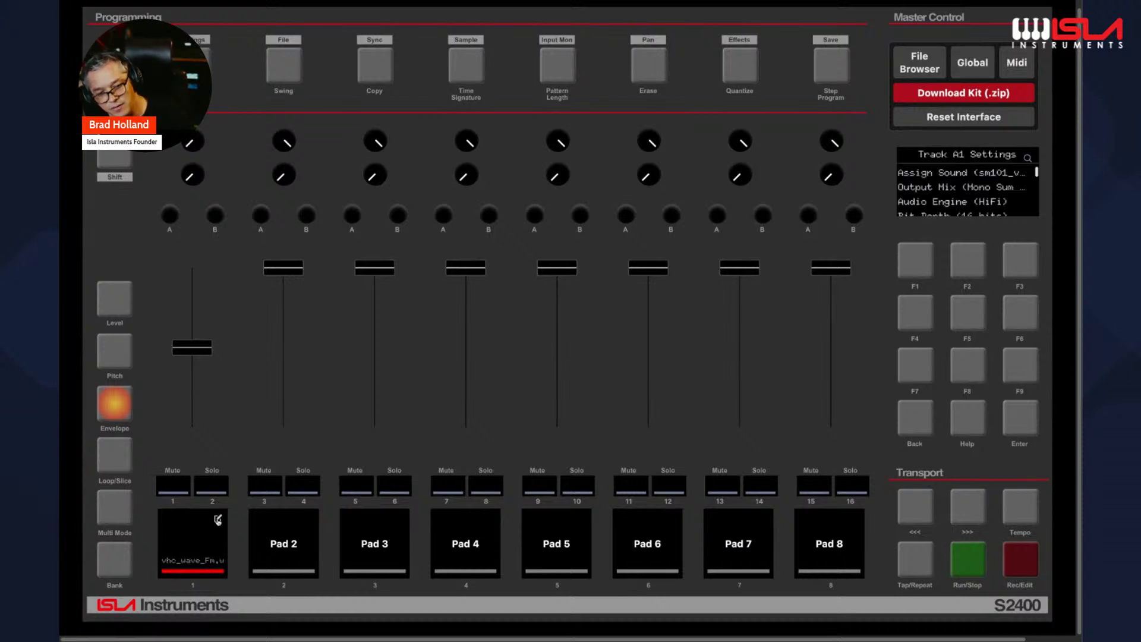
pyautogui.click(114, 404)
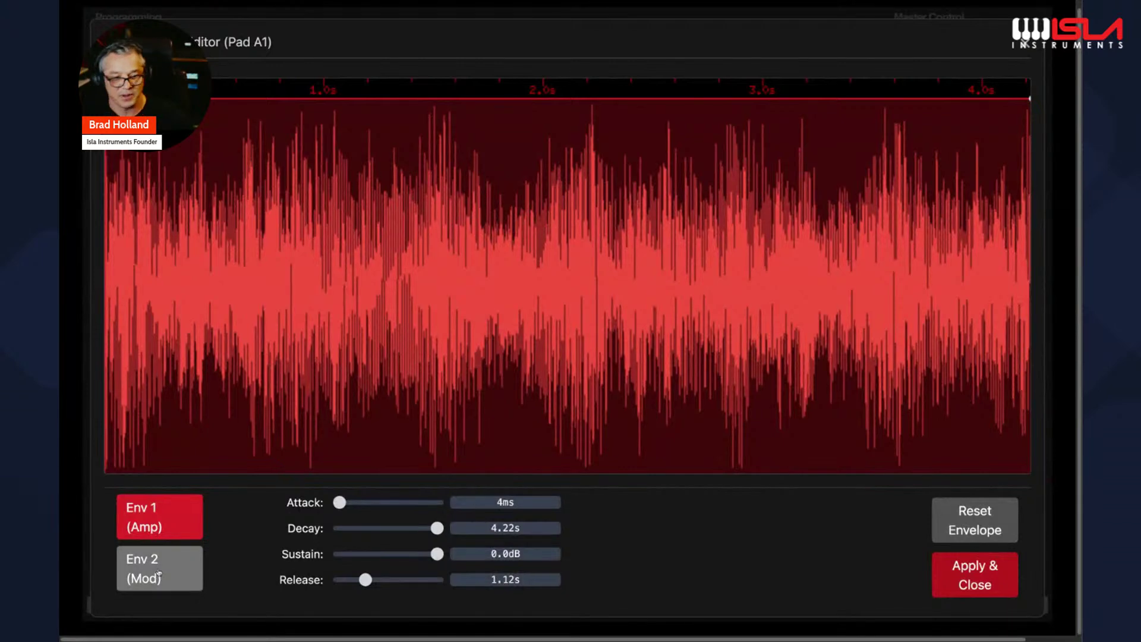
pyautogui.click(159, 572)
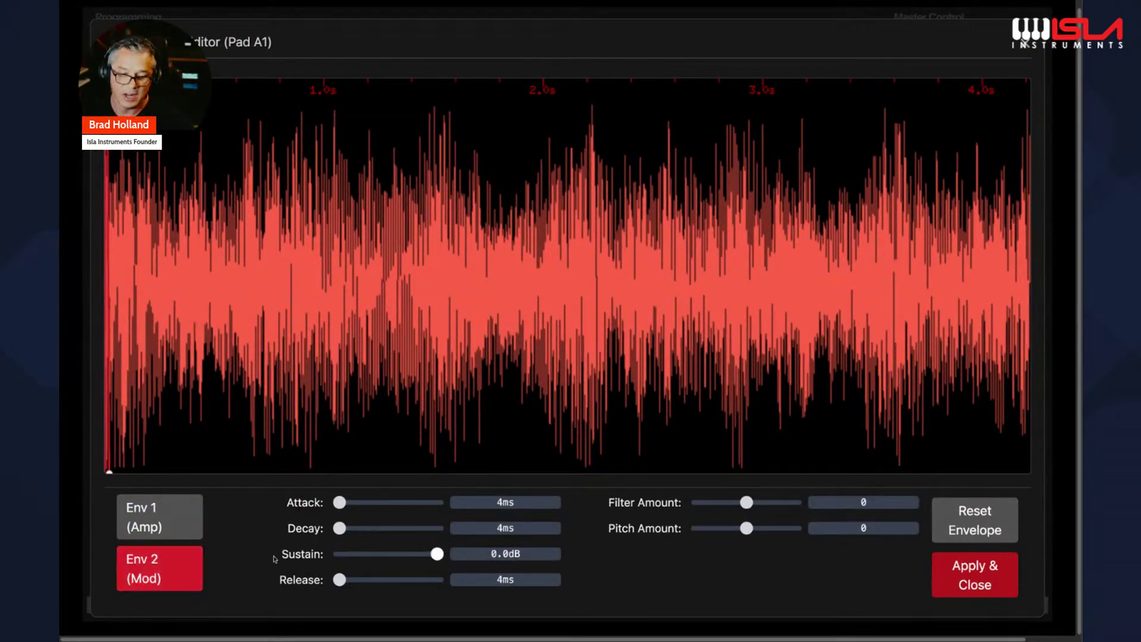
pyautogui.moveTo(339, 502); pyautogui.dragTo(391, 503)
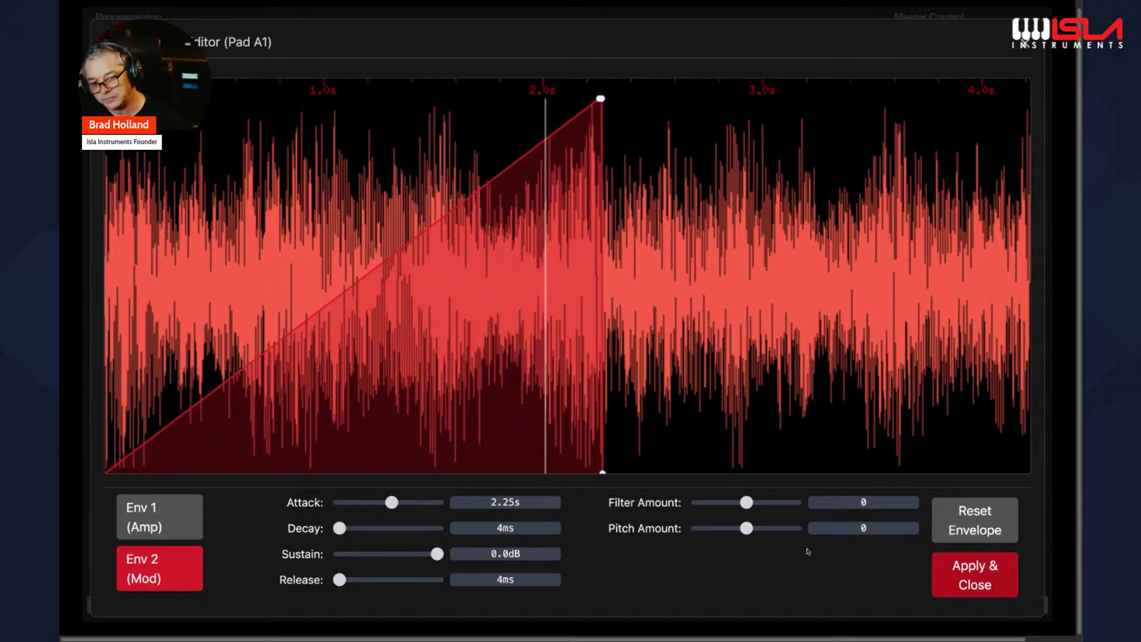
pyautogui.moveTo(747, 503); pyautogui.dragTo(795, 515)
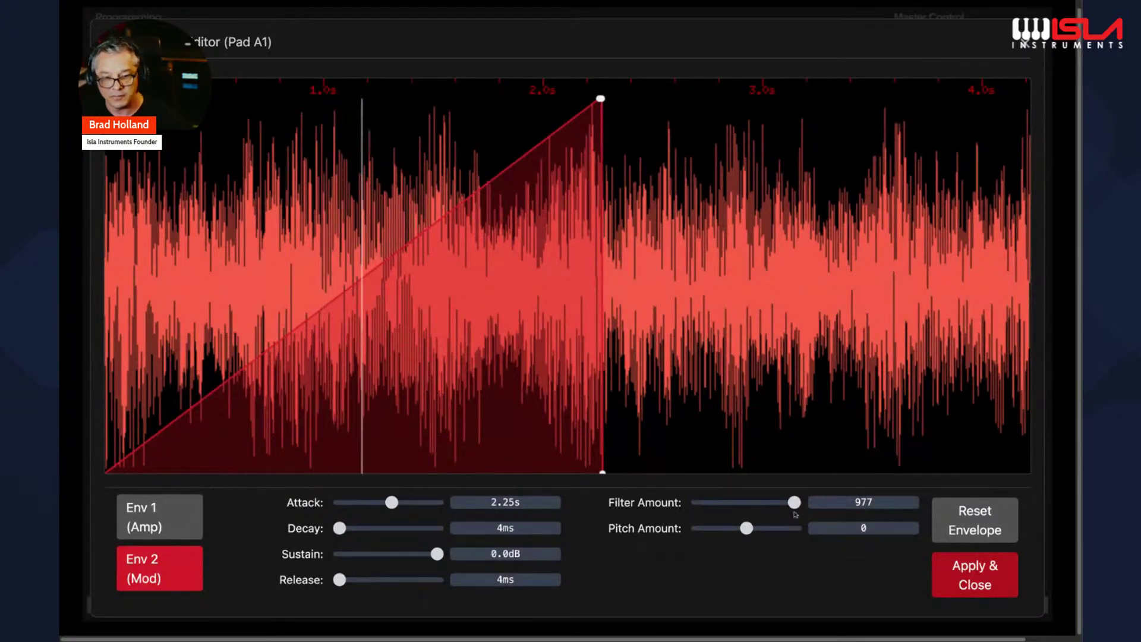
pyautogui.moveTo(795, 504); pyautogui.dragTo(696, 504)
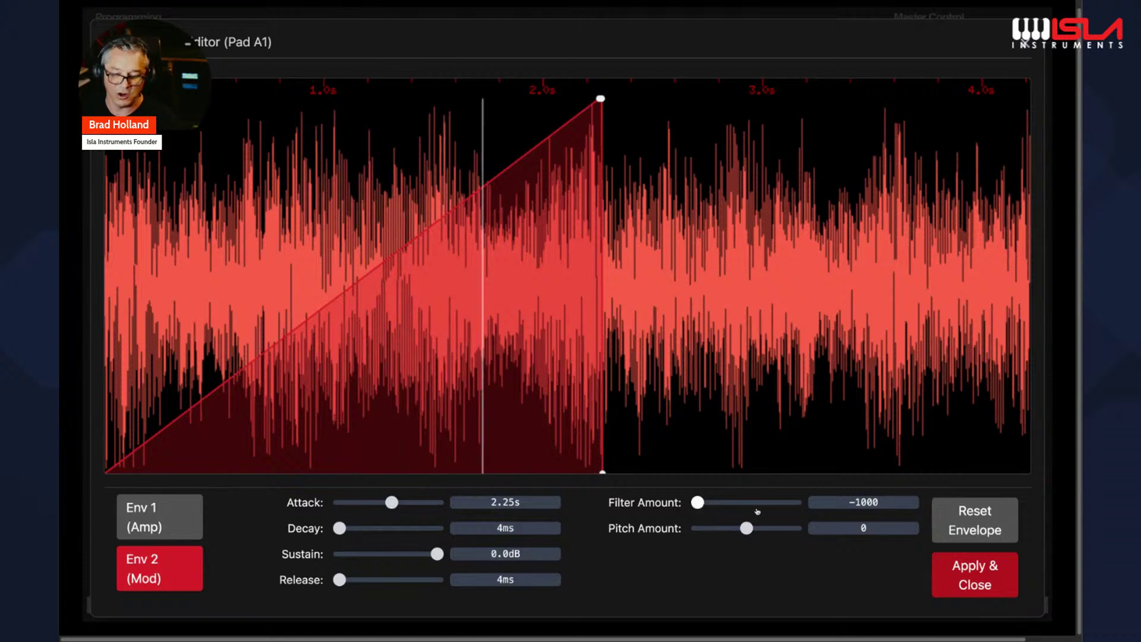
pyautogui.moveTo(698, 504); pyautogui.dragTo(859, 523)
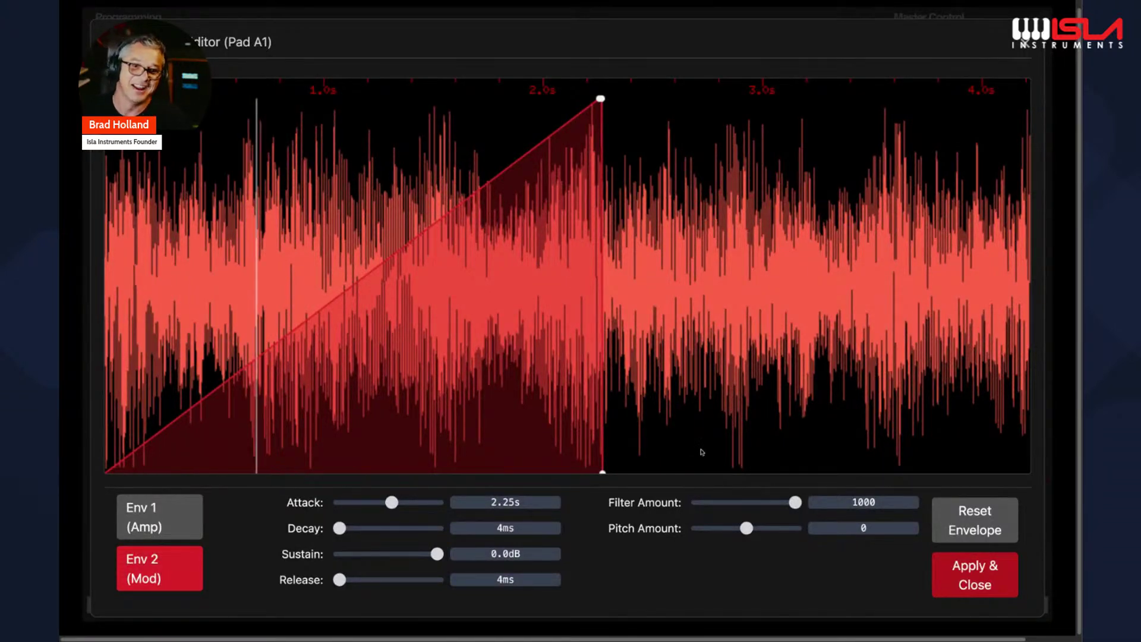
# Step: Set Pad A1's Env 2 (Mod) release to 1.75 s and pitch amount to 707, and apply the envelope
pyautogui.moveTo(340, 584); pyautogui.dragTo(380, 586)
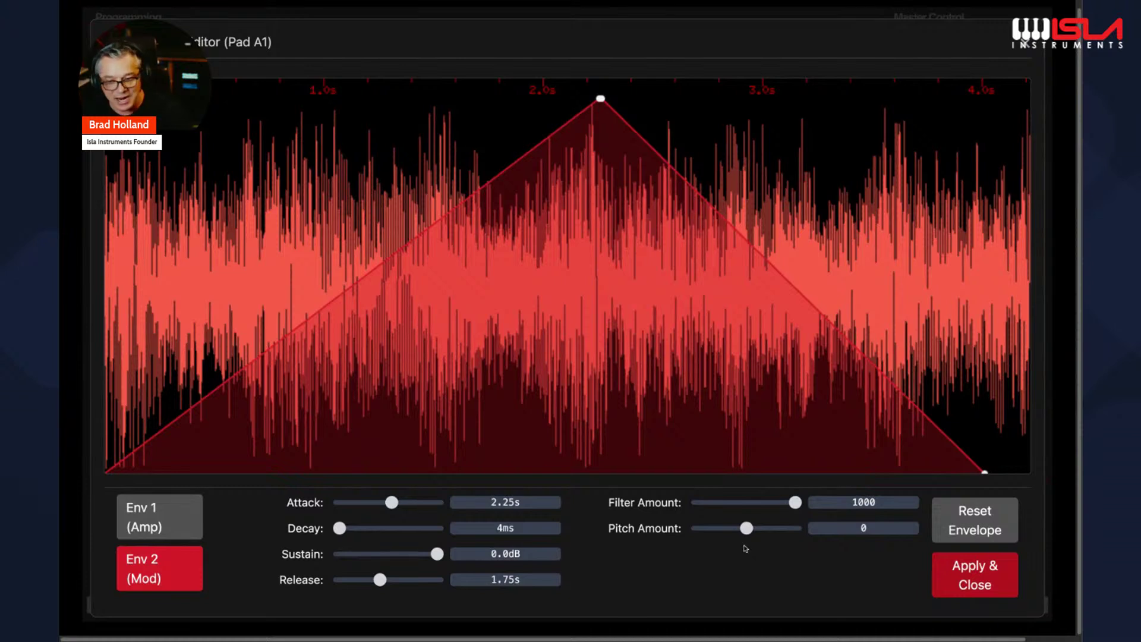
pyautogui.moveTo(745, 533); pyautogui.dragTo(781, 534)
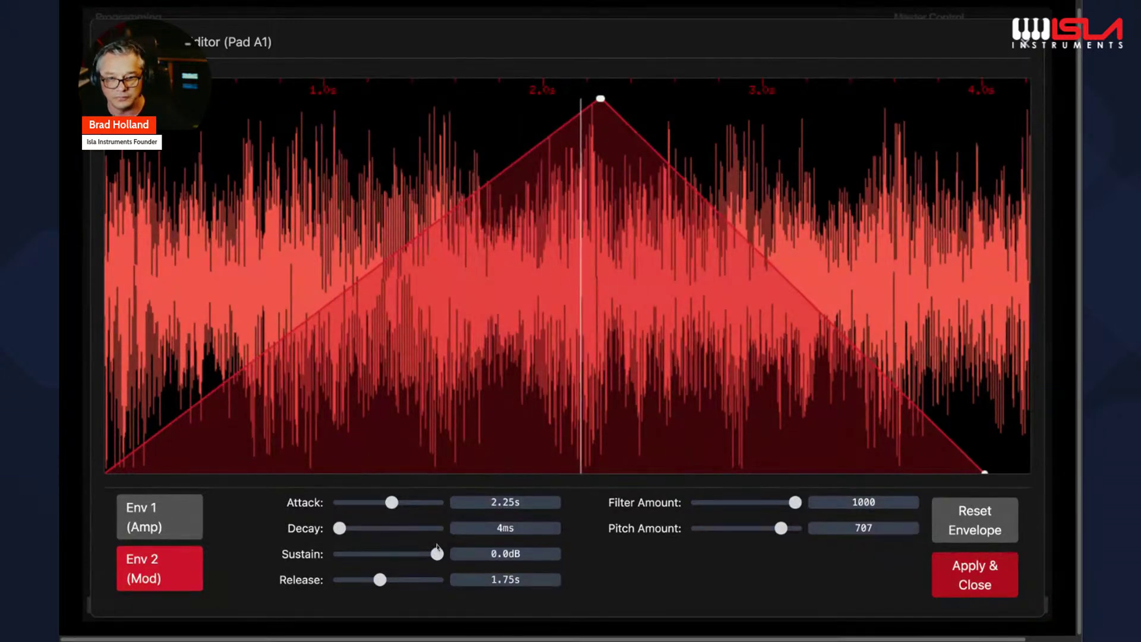
pyautogui.click(983, 580)
pyautogui.click(205, 546)
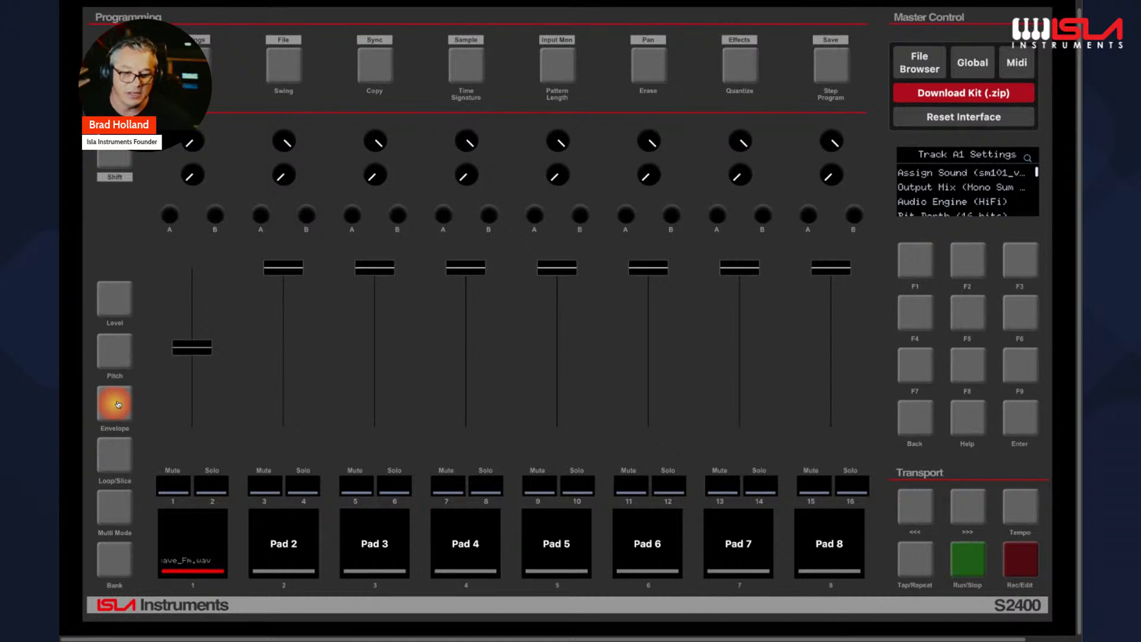
# Step: Reset the interface to an empty kit and assign the blind alley 01.wav sample to Pad 1
pyautogui.click(975, 118)
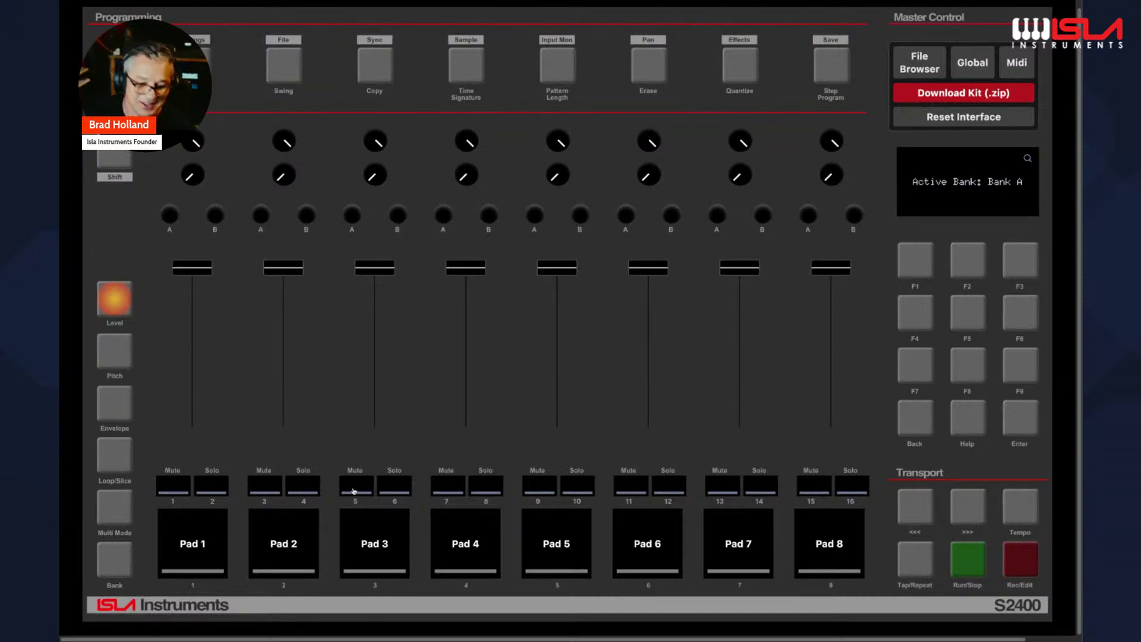
pyautogui.moveTo(192, 538)
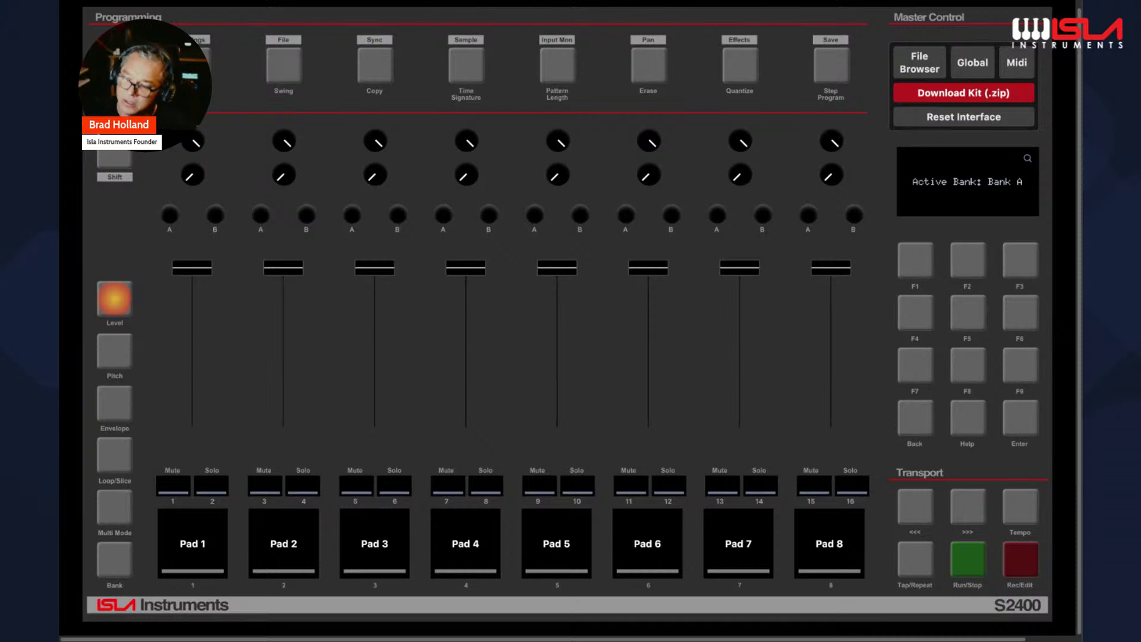
pyautogui.click(197, 543)
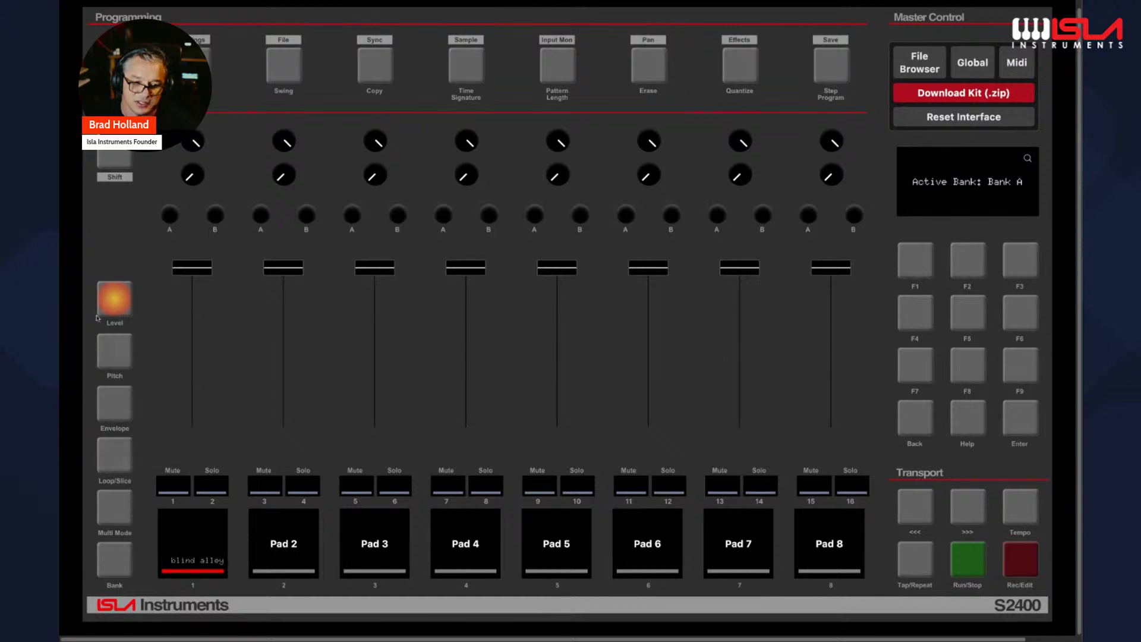
# Step: Trim Pad A1's sample bounds to about 0.68 s through 2.45 s in the Loop/Bounds editor and play the trimmed part
pyautogui.click(113, 453)
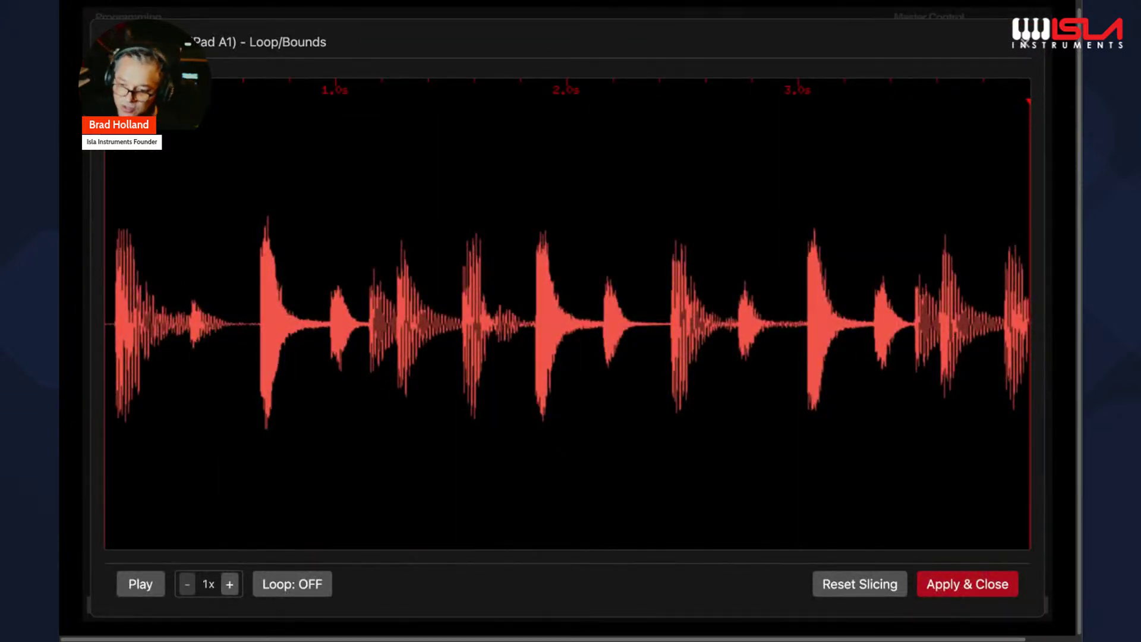
pyautogui.click(139, 587)
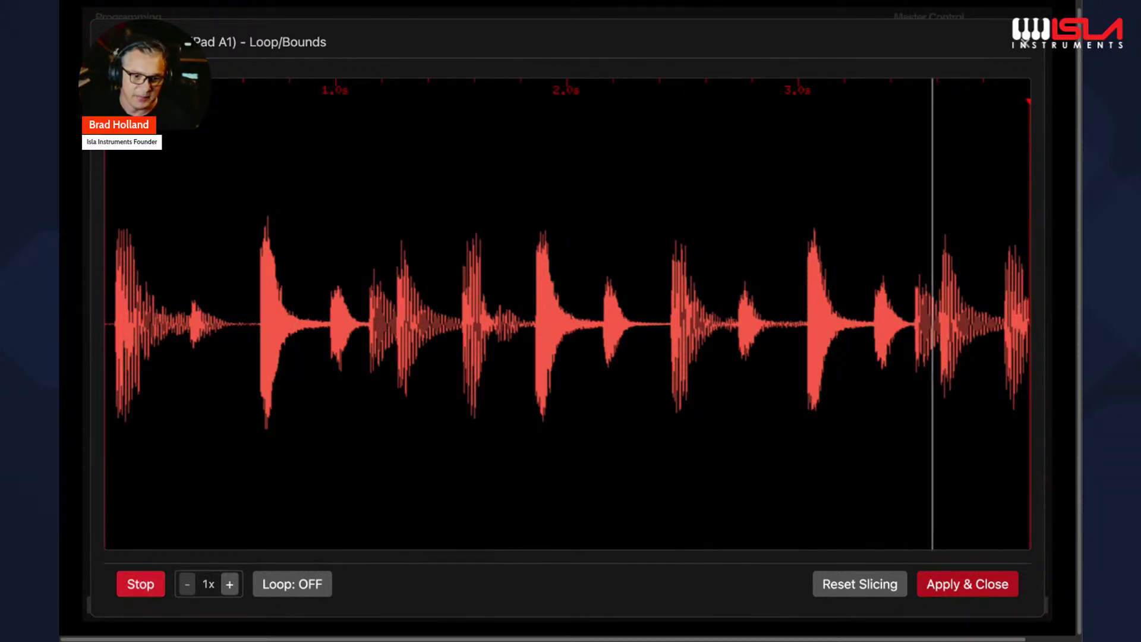
pyautogui.moveTo(105, 115); pyautogui.dragTo(261, 114)
pyautogui.press('space')
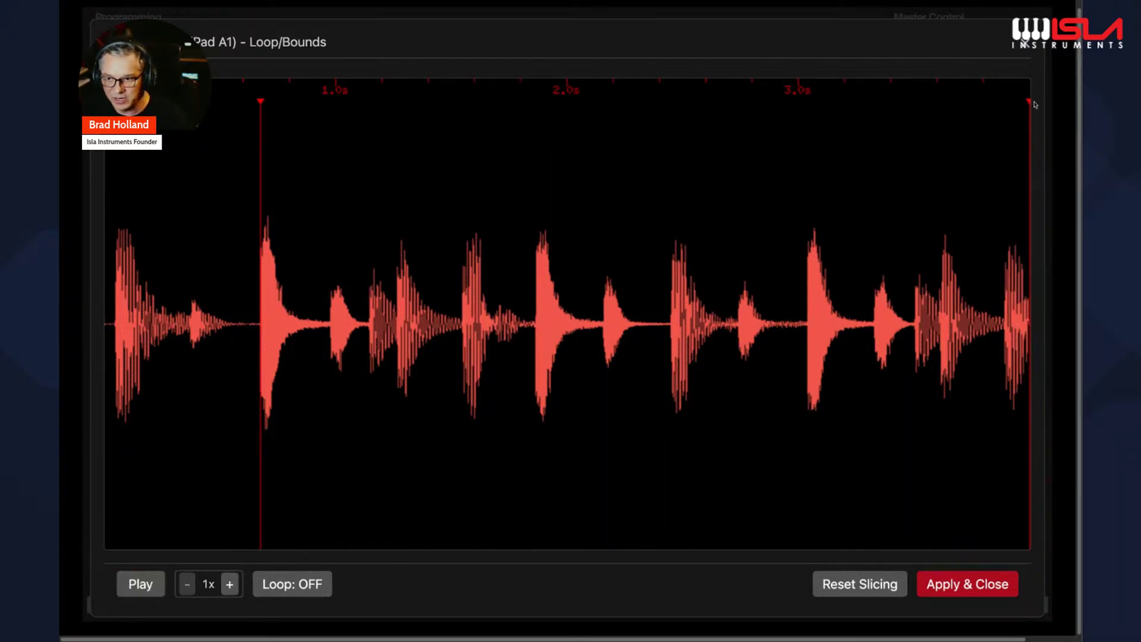
pyautogui.moveTo(1029, 107); pyautogui.dragTo(671, 131)
pyautogui.press('space')
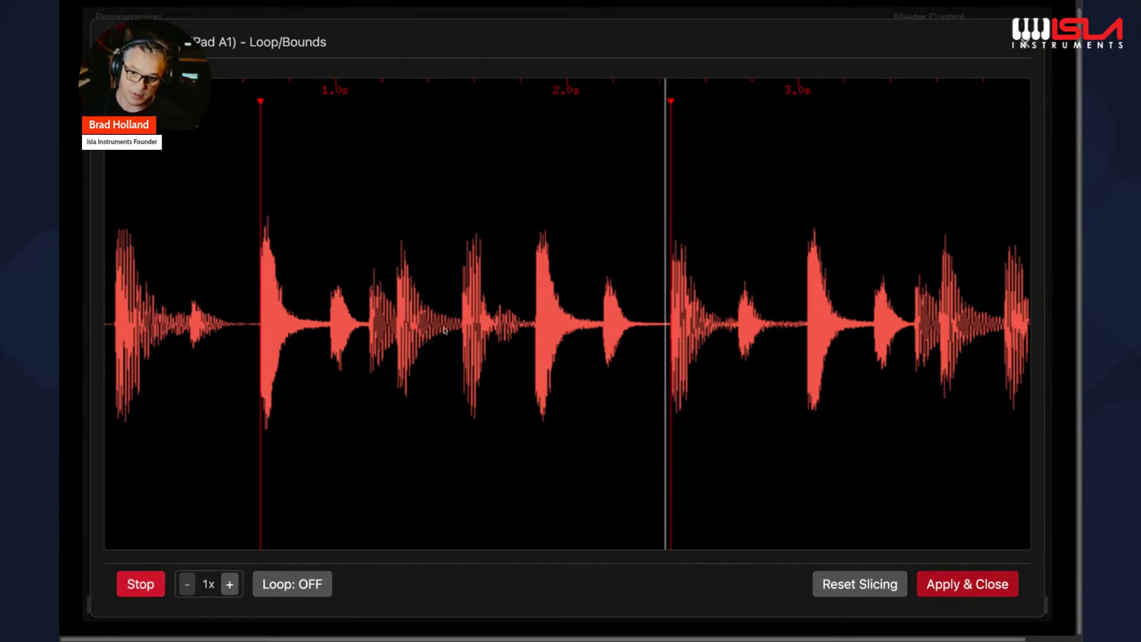
# Step: Turn looping on for Pad A1, set the loop from about 1.87 s to 2.56 s, and extend the sample end to about 2.67 s
pyautogui.click(290, 585)
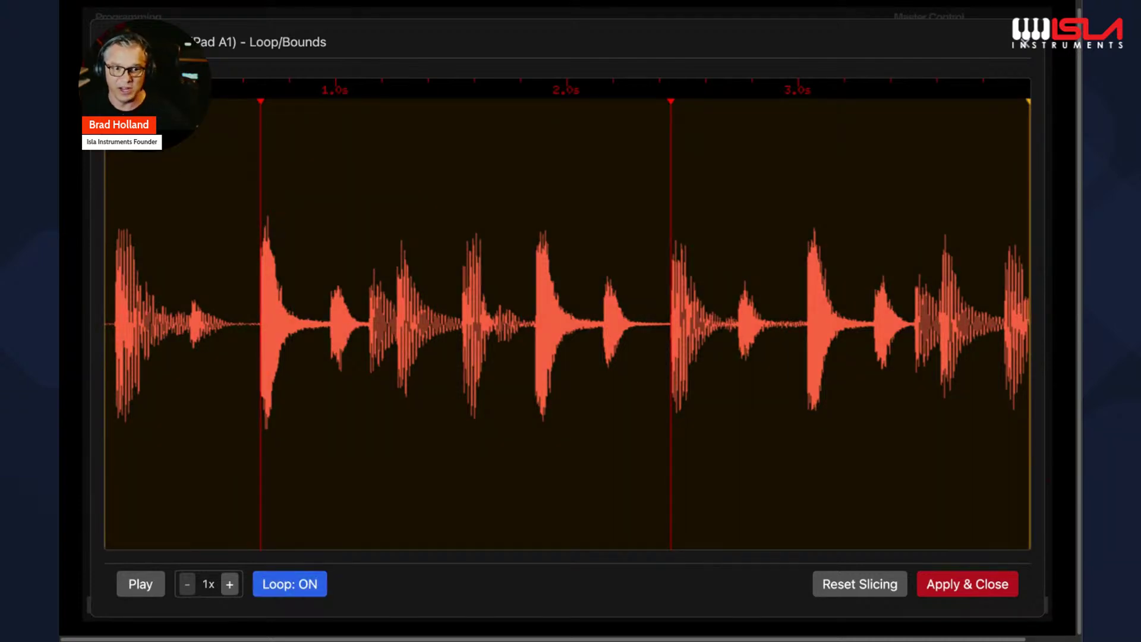
pyautogui.moveTo(260, 180)
pyautogui.mouseDown()
pyautogui.moveTo(663, 180)
pyautogui.moveTo(463, 180)
pyautogui.mouseUp()
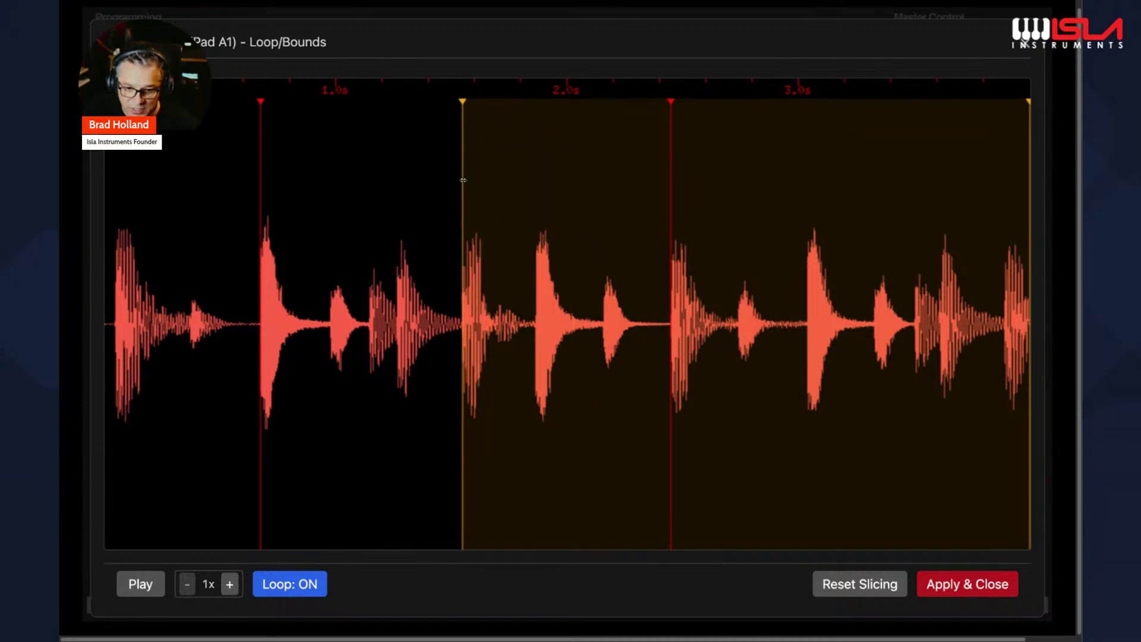
pyautogui.moveTo(1029, 102); pyautogui.dragTo(669, 108)
pyautogui.press('space')
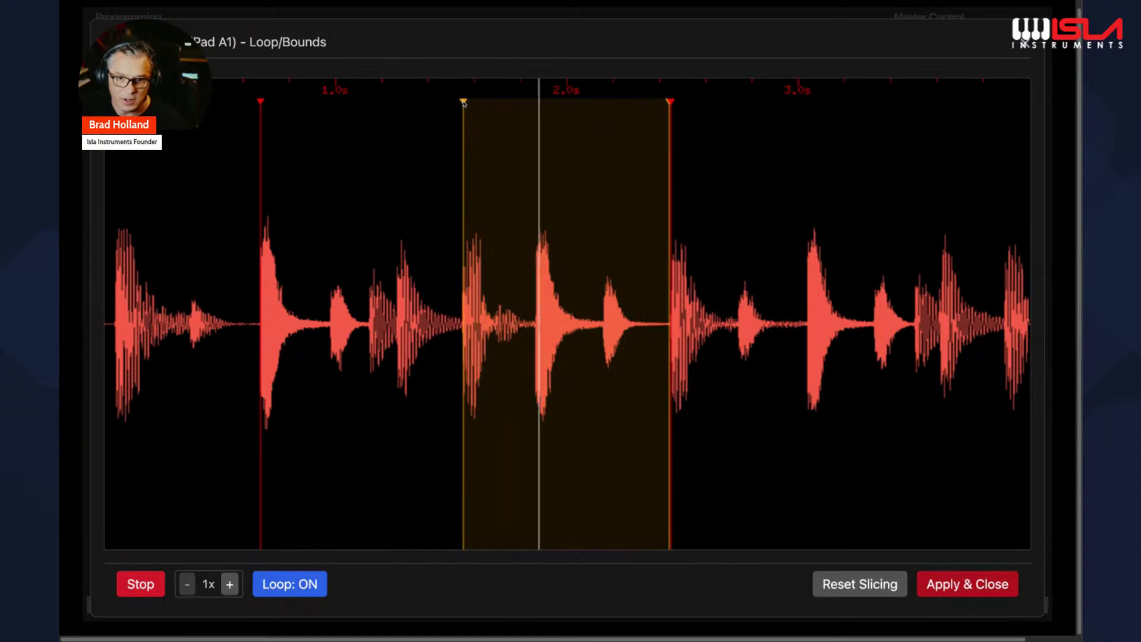
pyautogui.moveTo(464, 104); pyautogui.dragTo(538, 100)
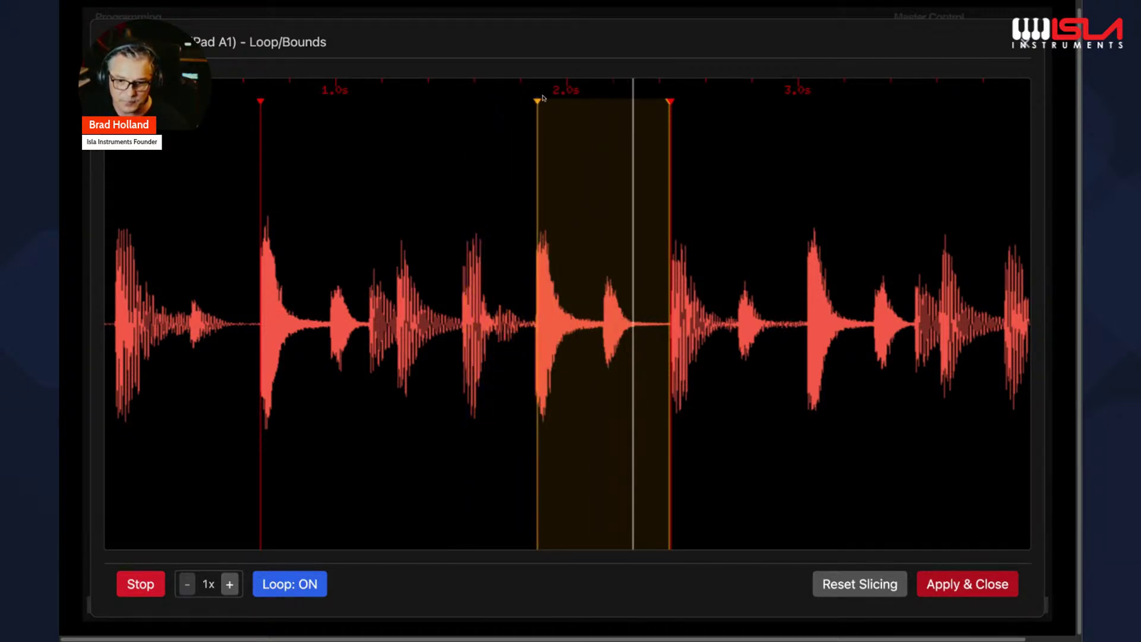
pyautogui.moveTo(668, 101)
pyautogui.mouseDown()
pyautogui.moveTo(720, 102)
pyautogui.moveTo(539, 106)
pyautogui.moveTo(696, 123)
pyautogui.mouseUp()
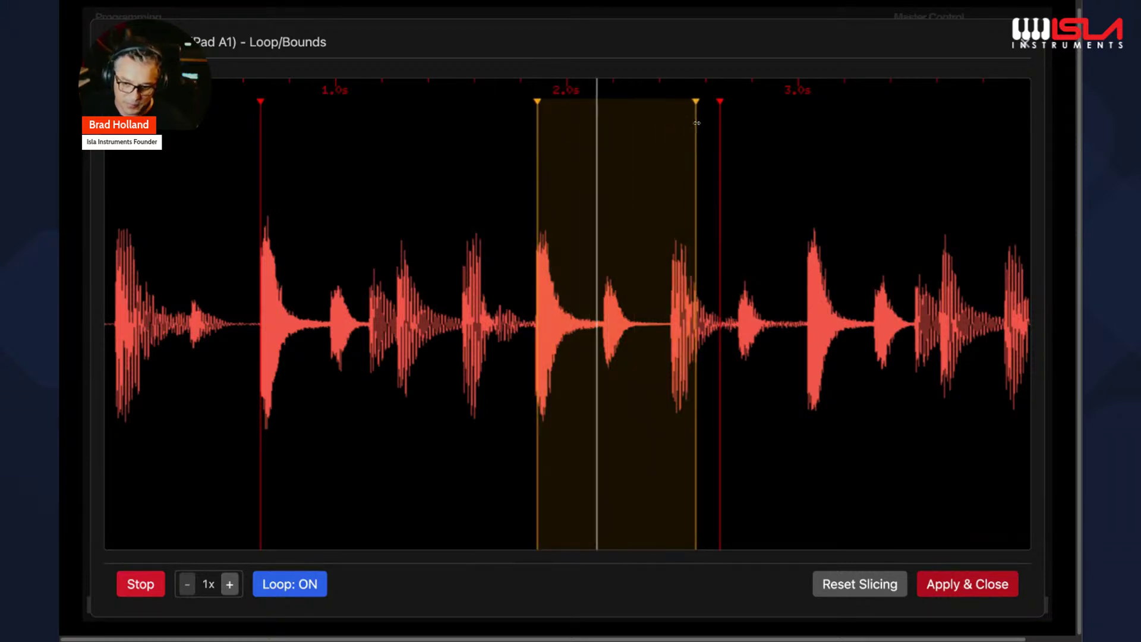
# Step: Inspect the waveform at 4x, stop playback, reset Pad A1's slicing, and close the Loop/Bounds editor
pyautogui.click(230, 584)
pyautogui.click(229, 584)
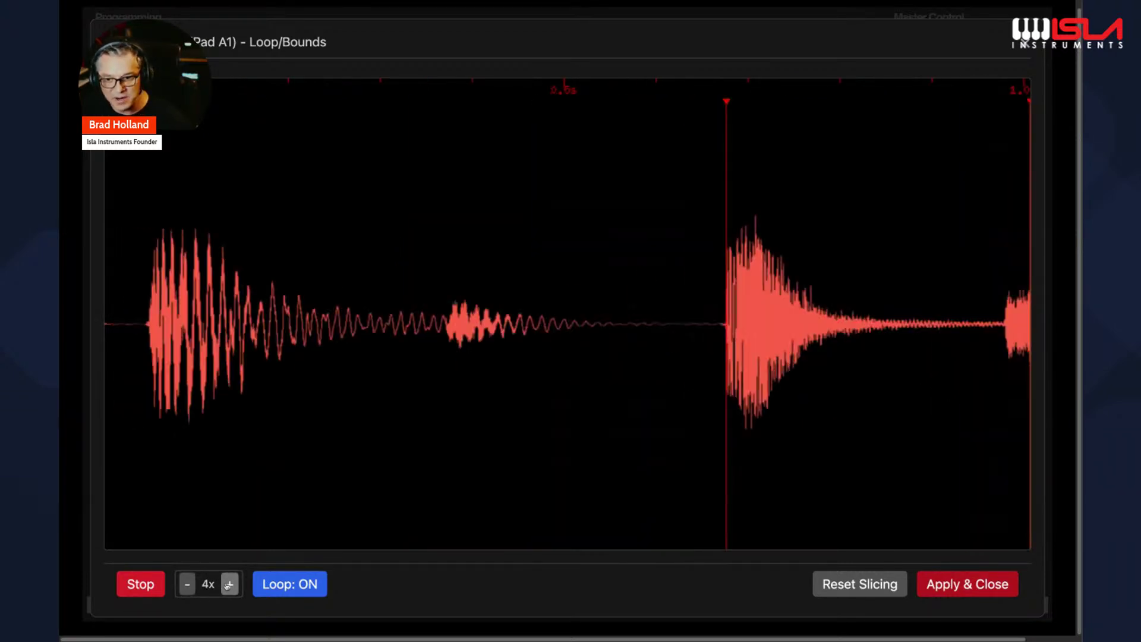
pyautogui.click(190, 587)
pyautogui.click(190, 587)
pyautogui.press('space')
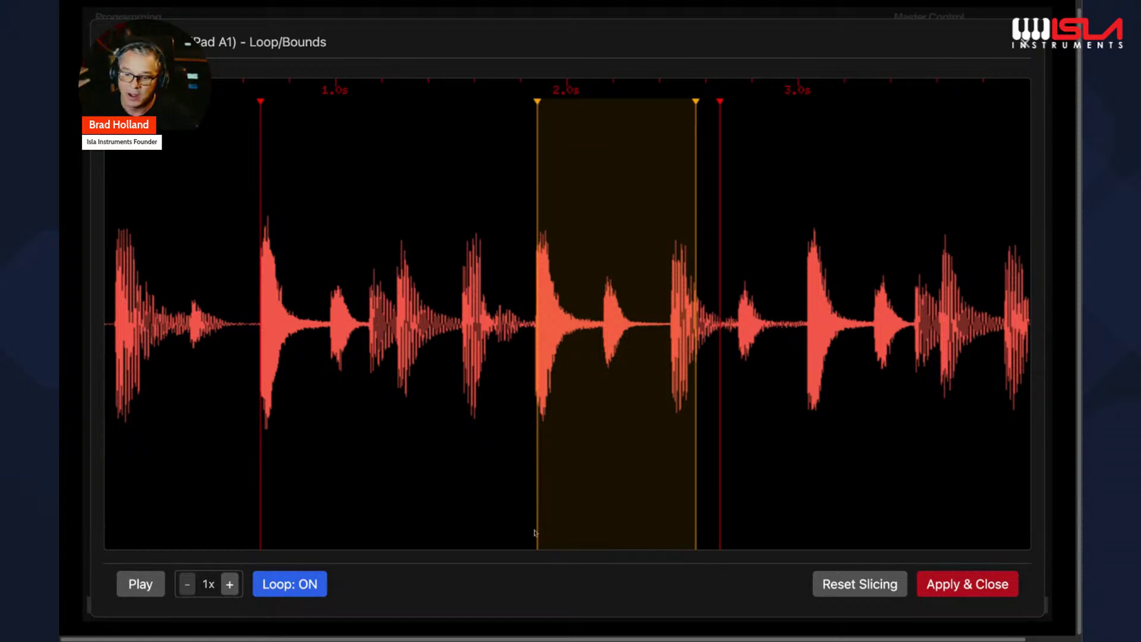
pyautogui.click(840, 585)
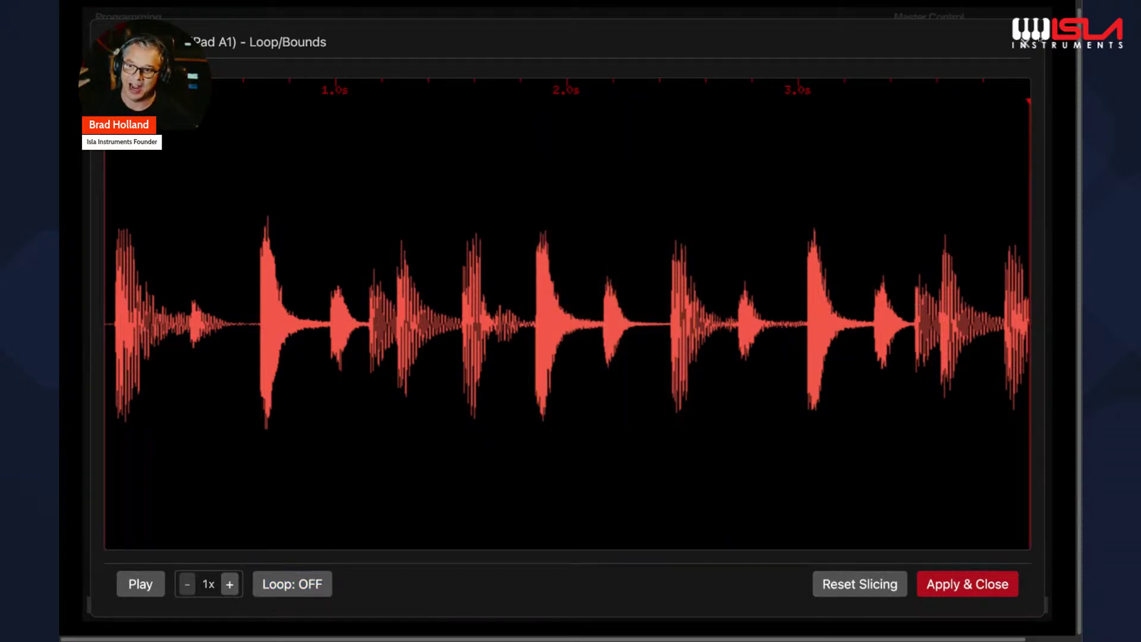
pyautogui.click(1025, 44)
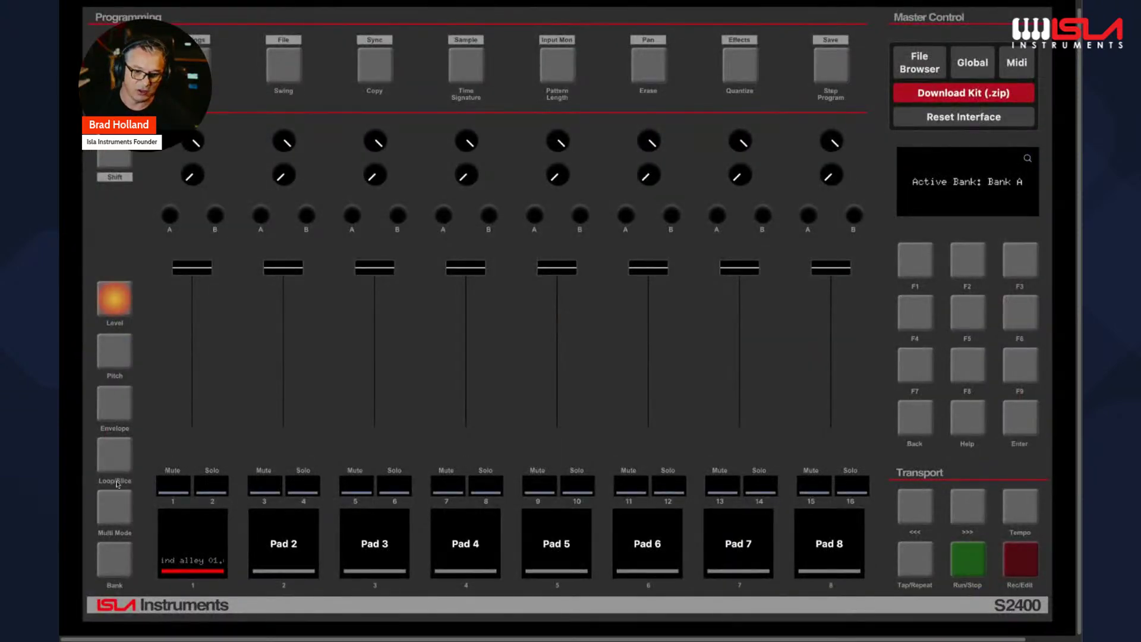
# Step: Turn on Multi Mode, open Pad A1's Multi-Slice editor, and divide the sample into eight equal slices
pyautogui.click(115, 517)
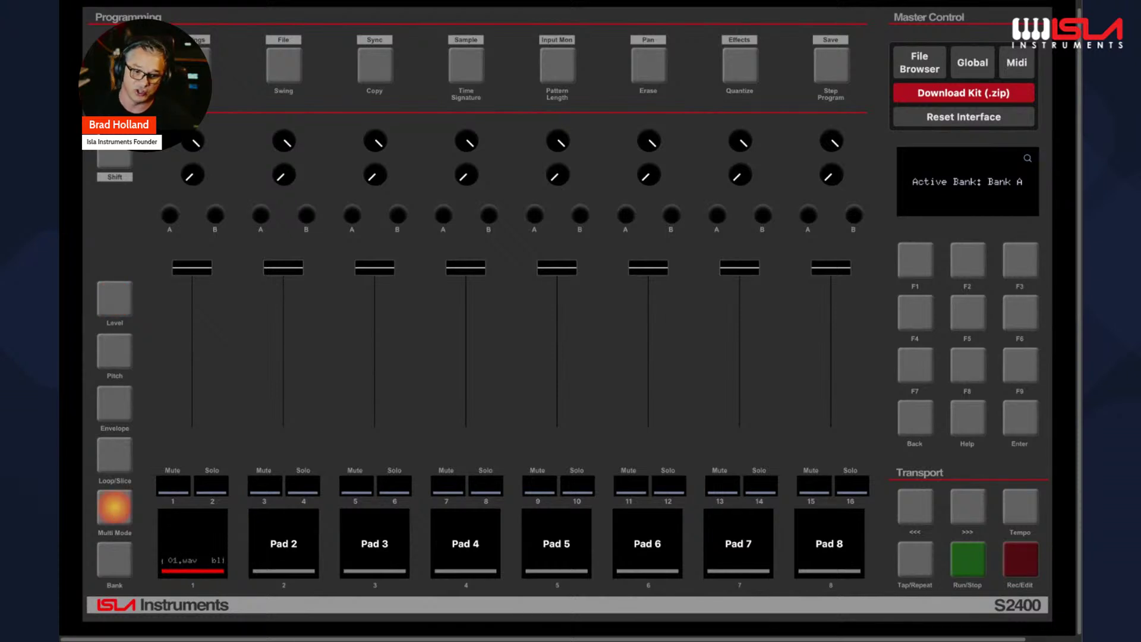
pyautogui.click(116, 454)
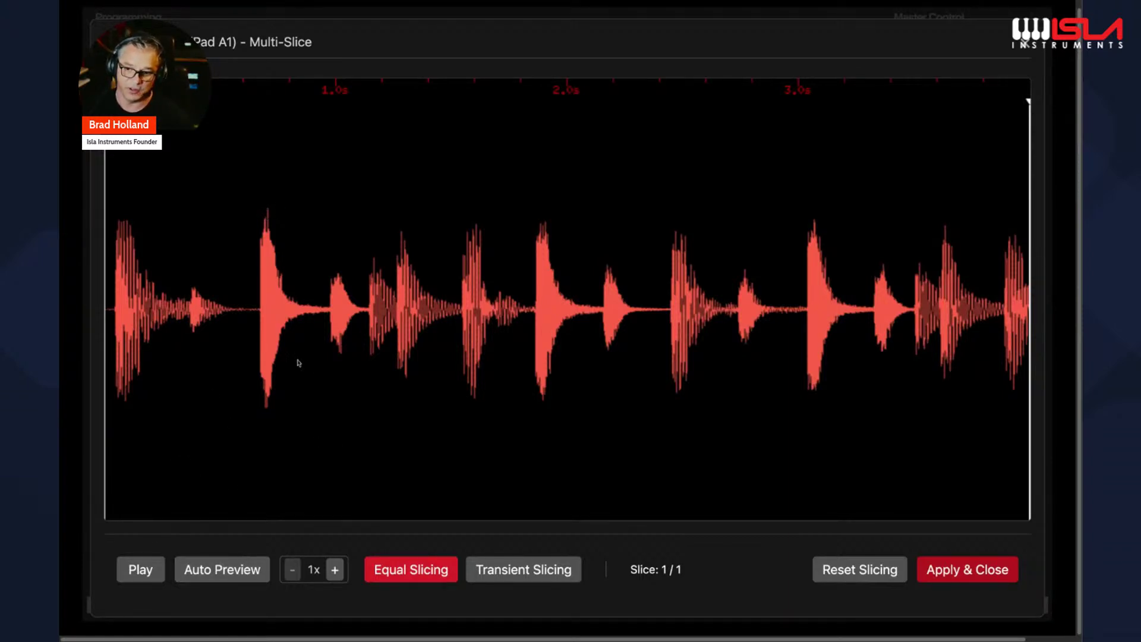
pyautogui.click(408, 571)
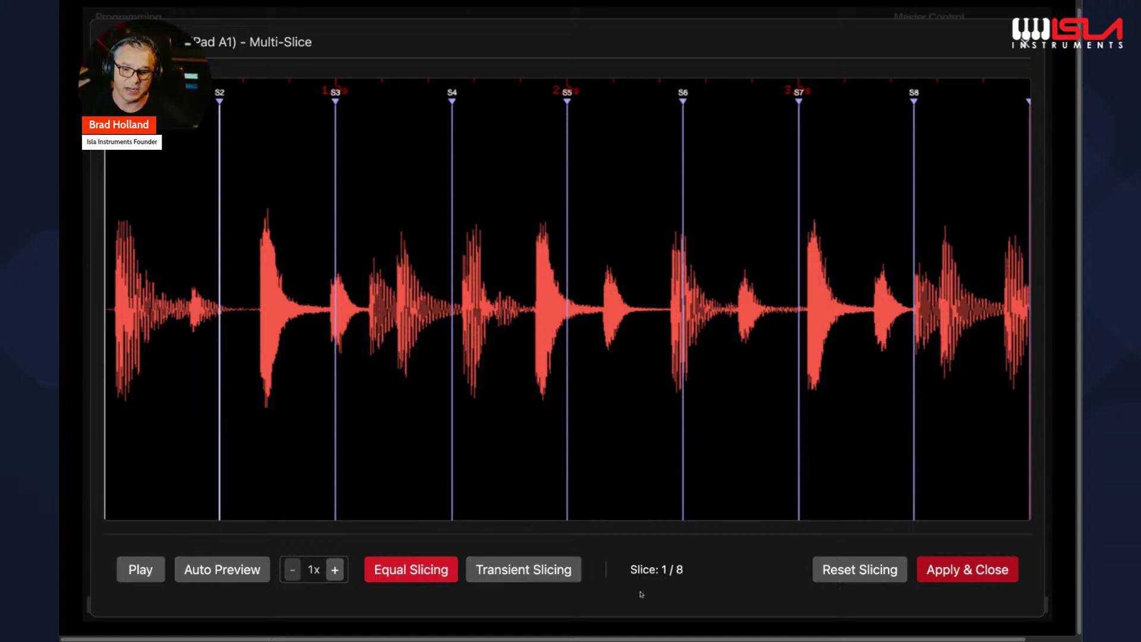
# Step: Reset Pad A1's slicing and divide the sample into eight equal slices again
pyautogui.click(872, 571)
pyautogui.click(138, 577)
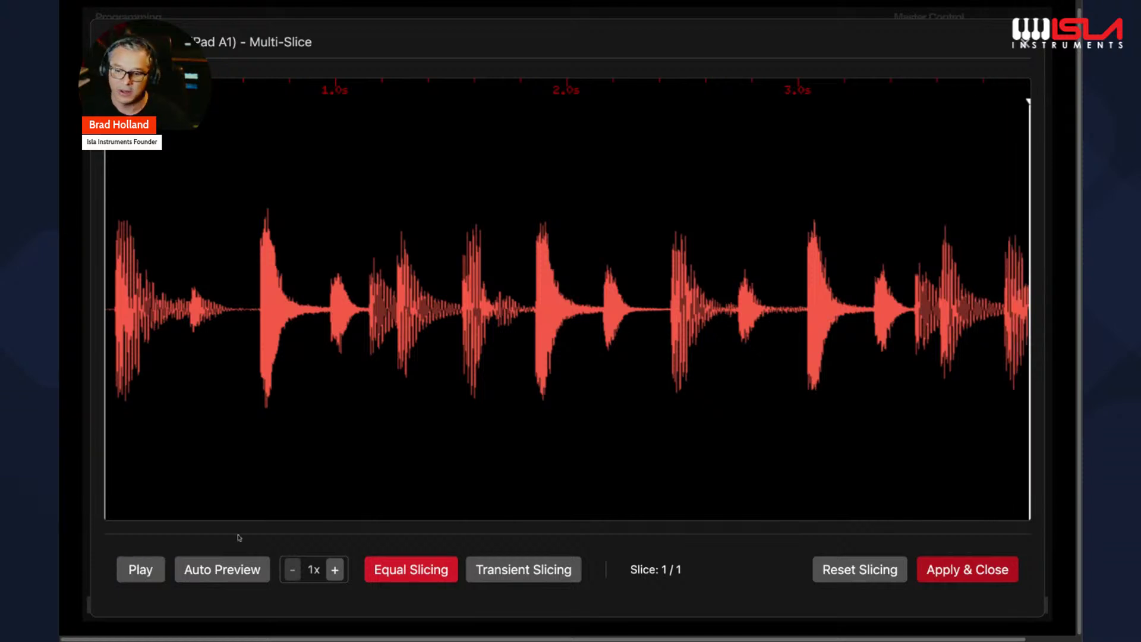
pyautogui.click(389, 570)
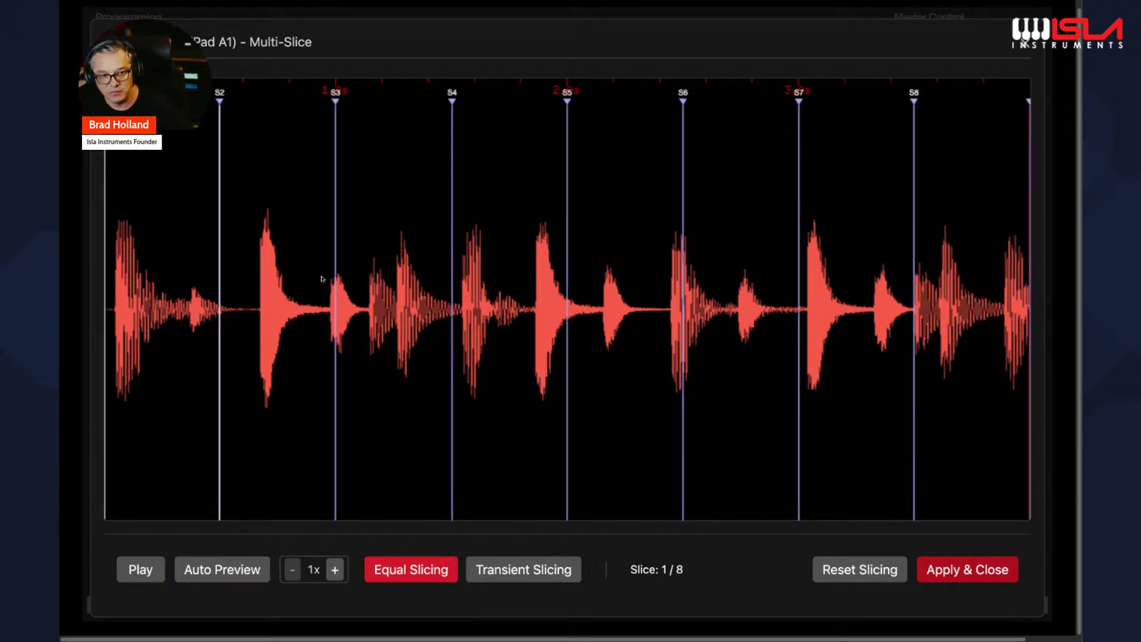
# Step: Turn on Auto Preview and audition the equal slices across Pad A1's waveform
pyautogui.click(244, 572)
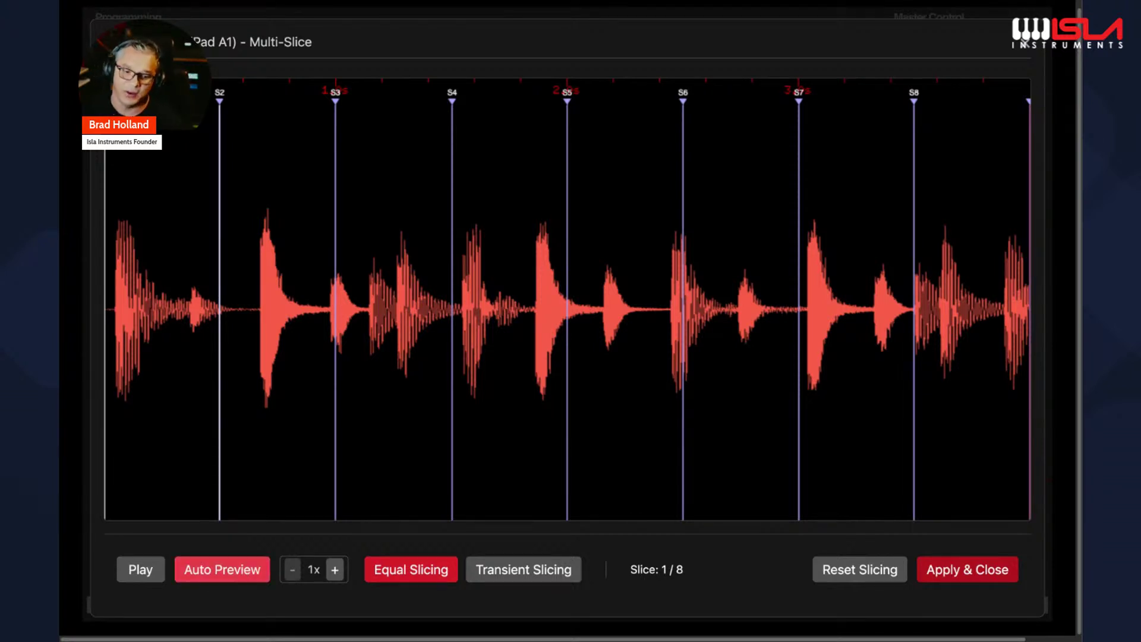
pyautogui.click(183, 374)
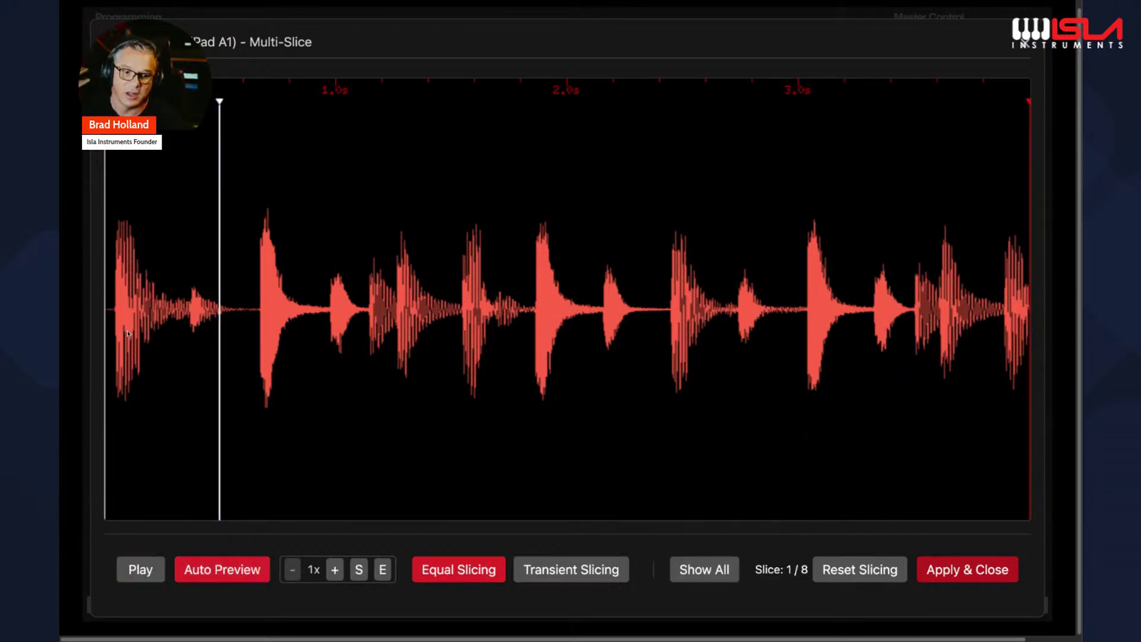
pyautogui.click(269, 320)
pyautogui.press('Left')
pyautogui.click(404, 331)
pyautogui.press('Left')
pyautogui.click(505, 343)
pyautogui.click(713, 324)
pyautogui.click(834, 316)
pyautogui.press('Right')
pyautogui.press('Right')
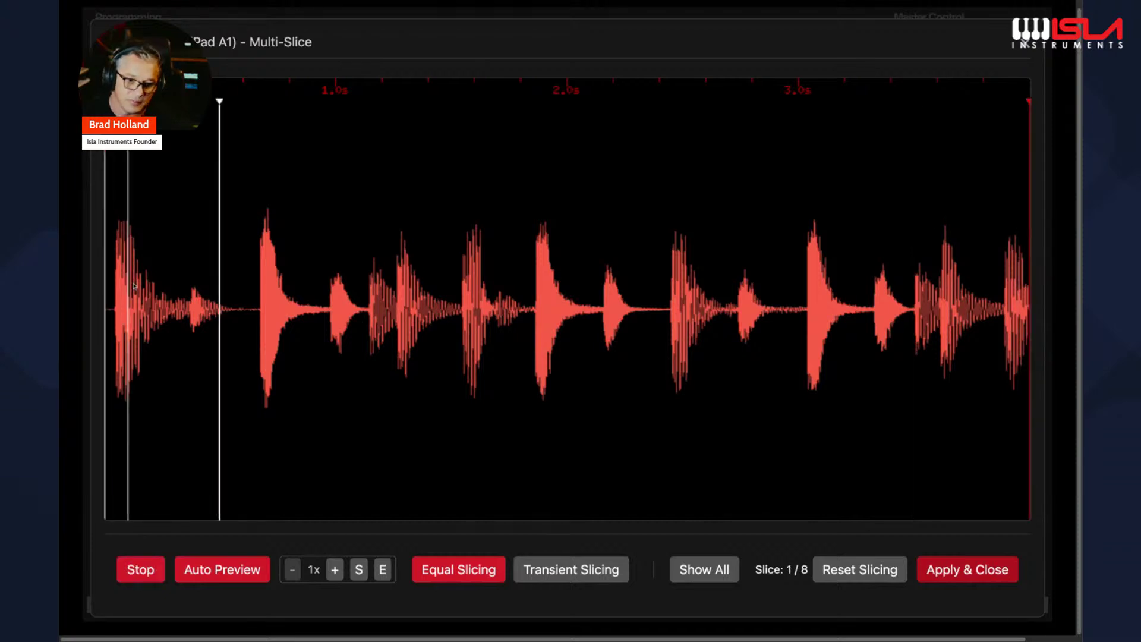
# Step: Move slice 1's start marker to the onset of the first hit, at about 0.05 s
pyautogui.click(335, 570)
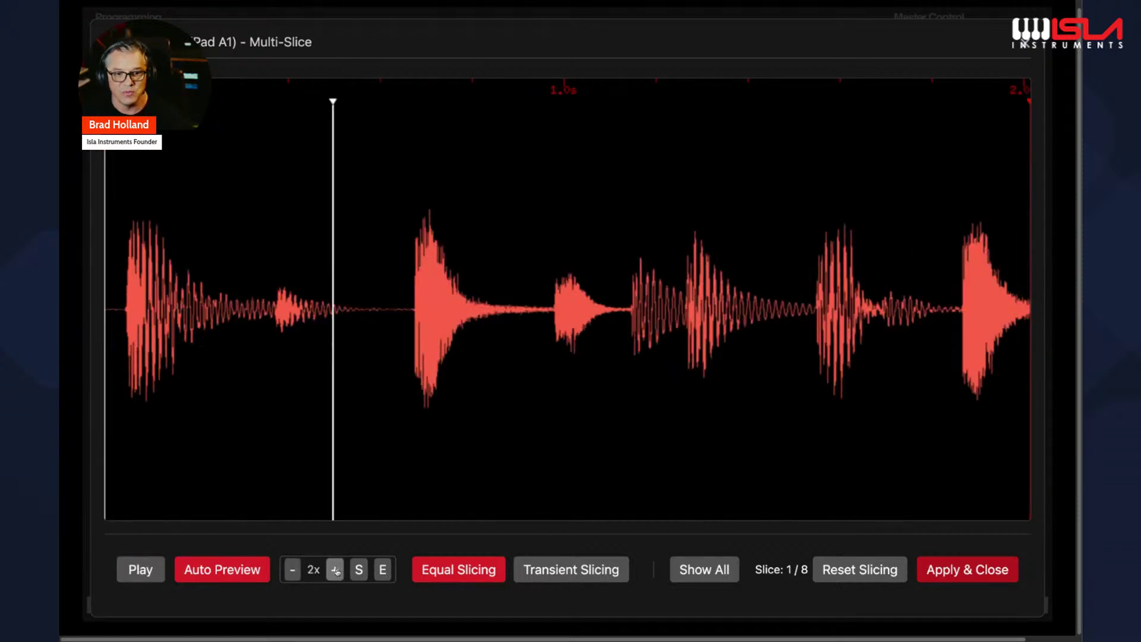
pyautogui.click(335, 570)
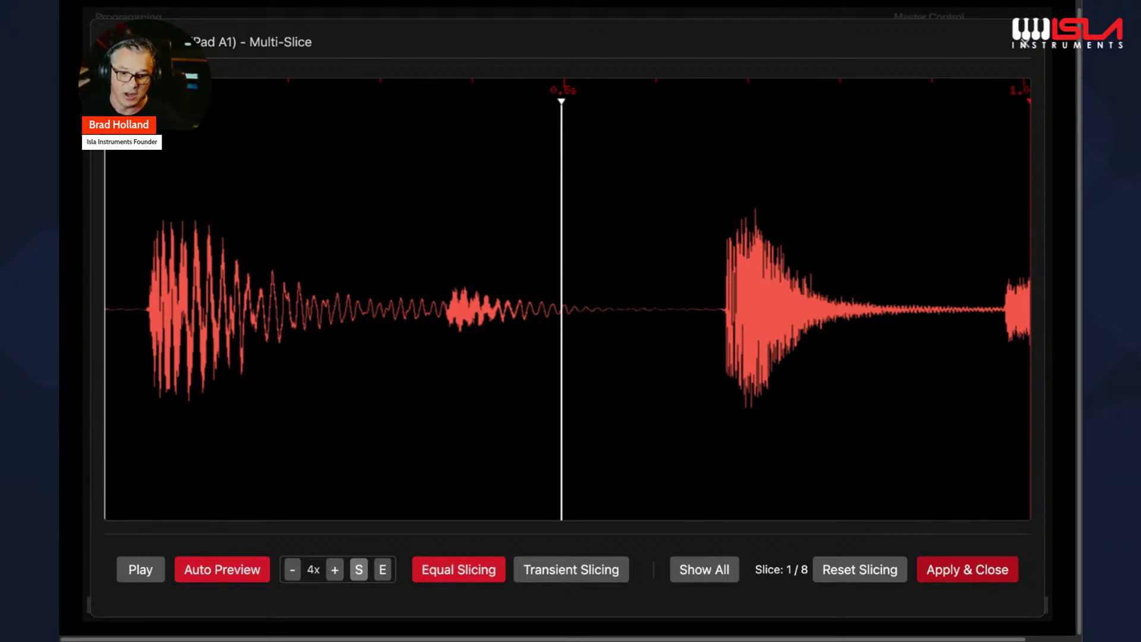
pyautogui.click(335, 569)
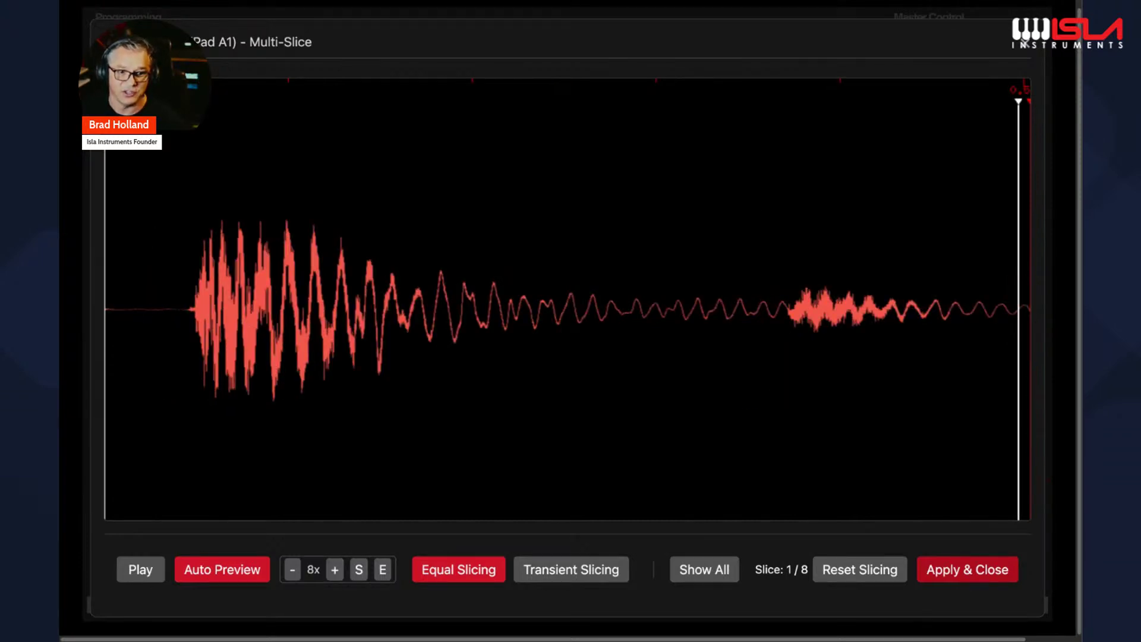
pyautogui.moveTo(105, 101); pyautogui.dragTo(194, 102)
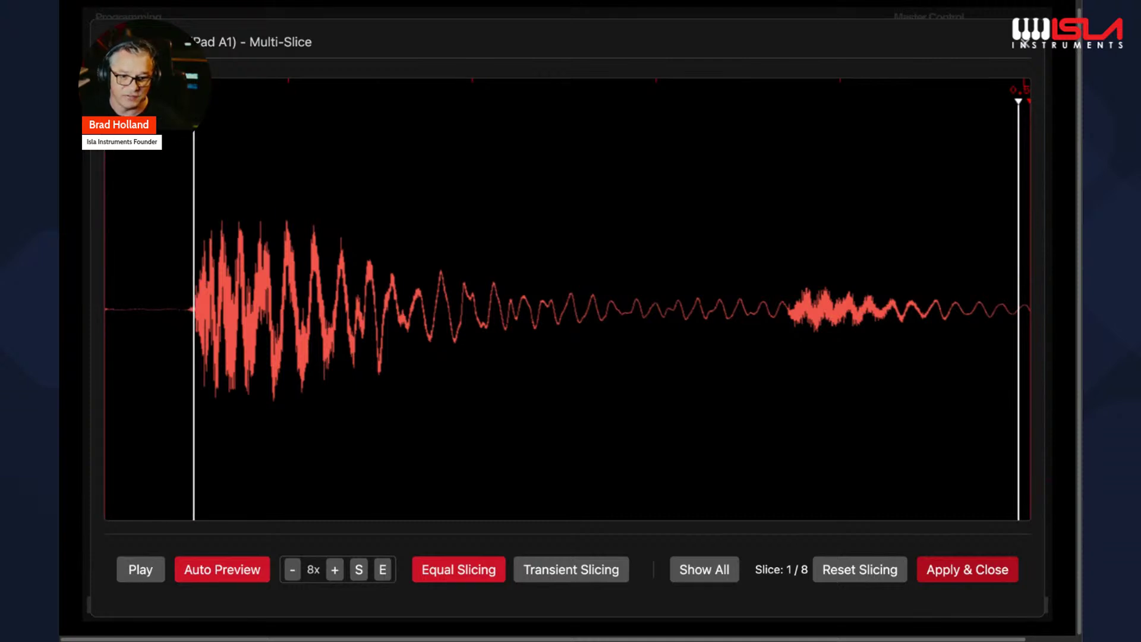
# Step: Shorten slice 1, and extend its end marker to just before the second hit, at about 0.67 s
pyautogui.click(383, 569)
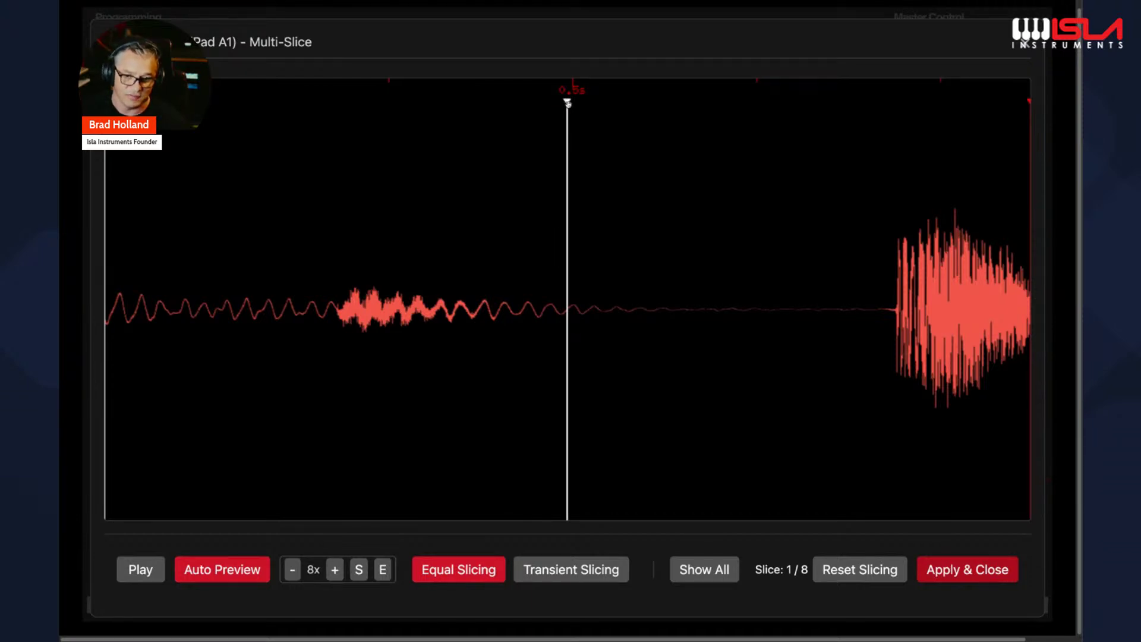
pyautogui.moveTo(567, 101)
pyautogui.mouseDown()
pyautogui.moveTo(250, 110)
pyautogui.moveTo(306, 111)
pyautogui.moveTo(284, 112)
pyautogui.mouseUp()
pyautogui.click(292, 570)
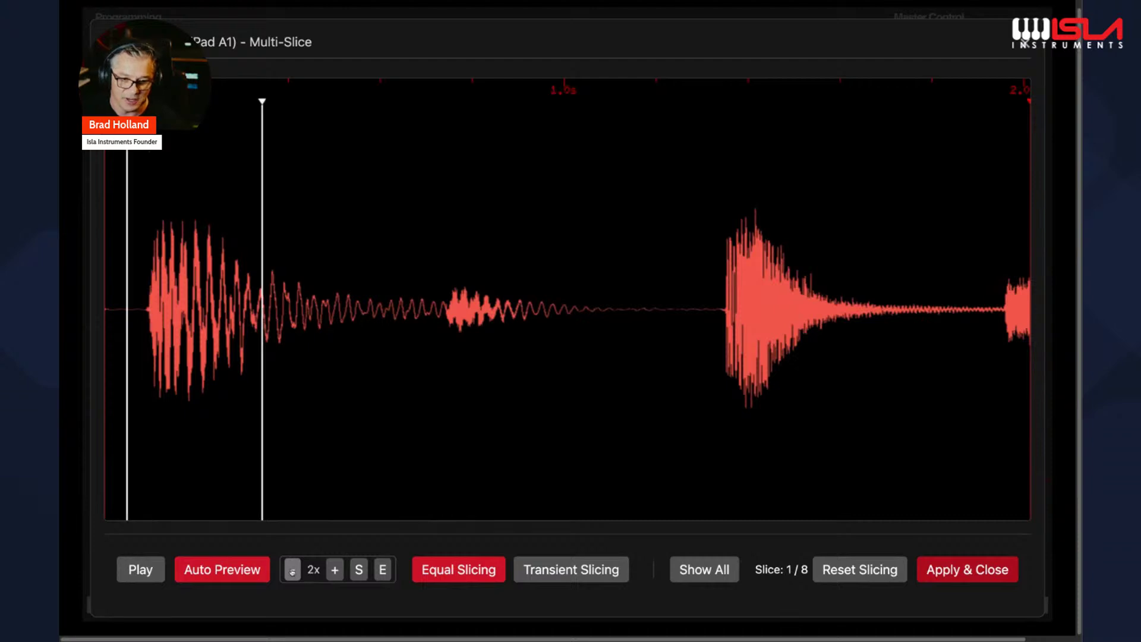
pyautogui.click(291, 570)
pyautogui.moveTo(262, 104); pyautogui.dragTo(415, 118)
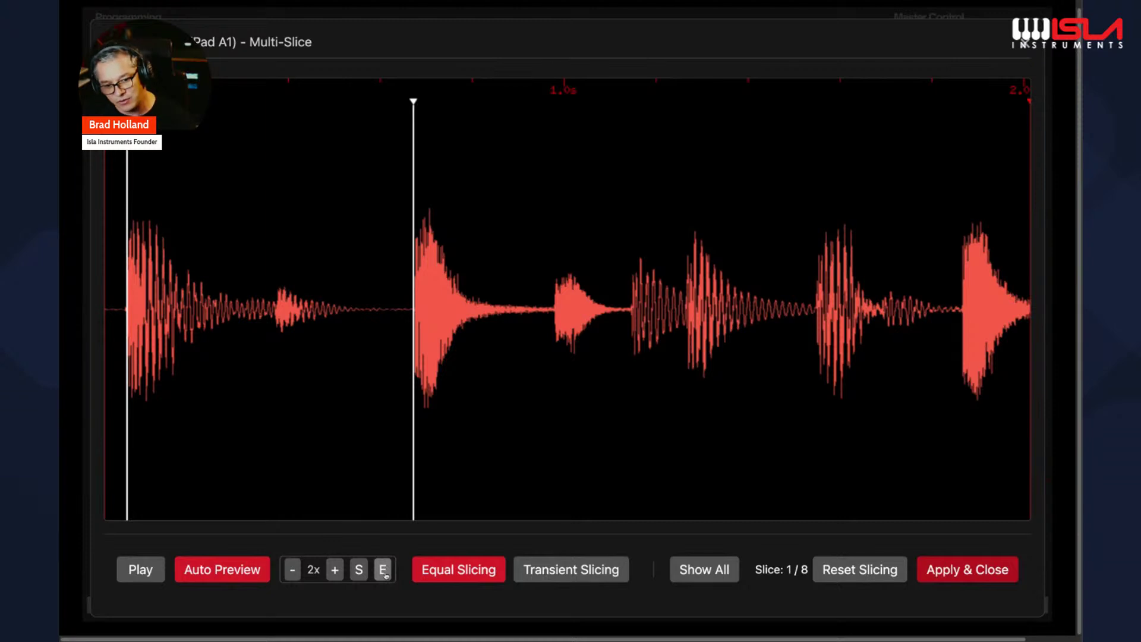
# Step: Try to fine-tune slice 1's end marker just before the second hit and play the slice
pyautogui.click(335, 572)
pyautogui.click(335, 572)
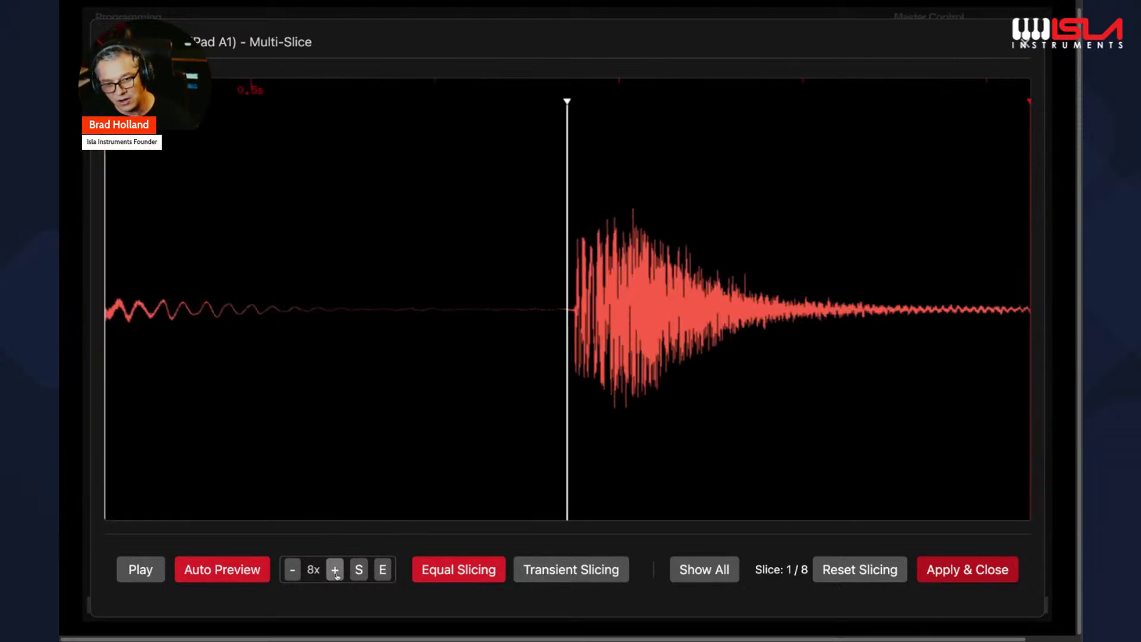
pyautogui.click(335, 572)
pyautogui.click(339, 571)
pyautogui.click(348, 569)
pyautogui.click(348, 569)
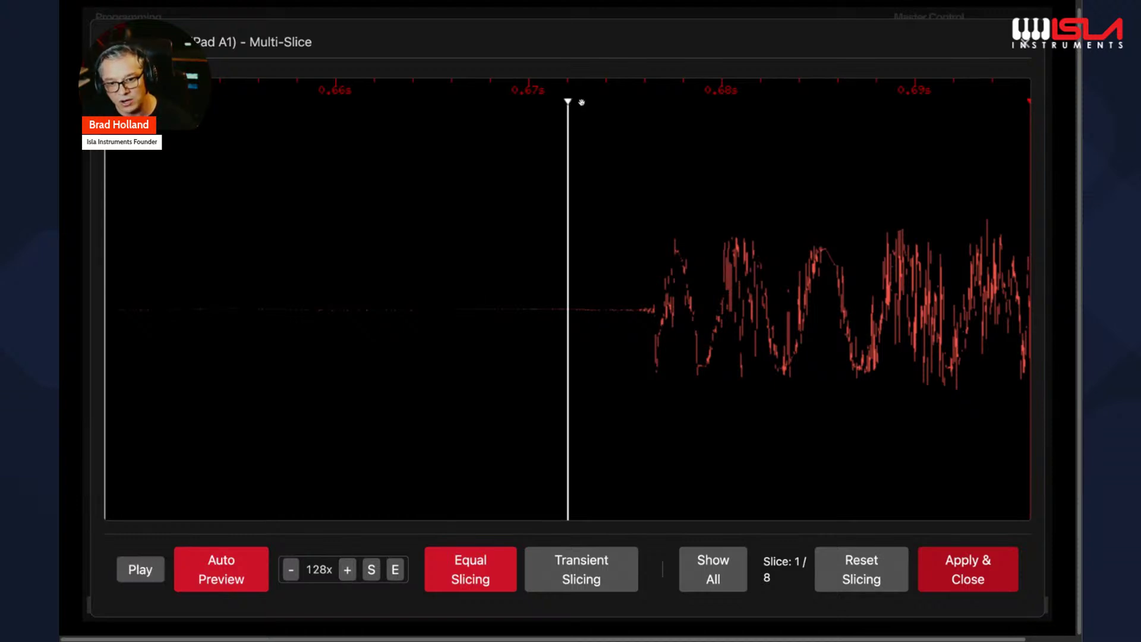
pyautogui.click(569, 101)
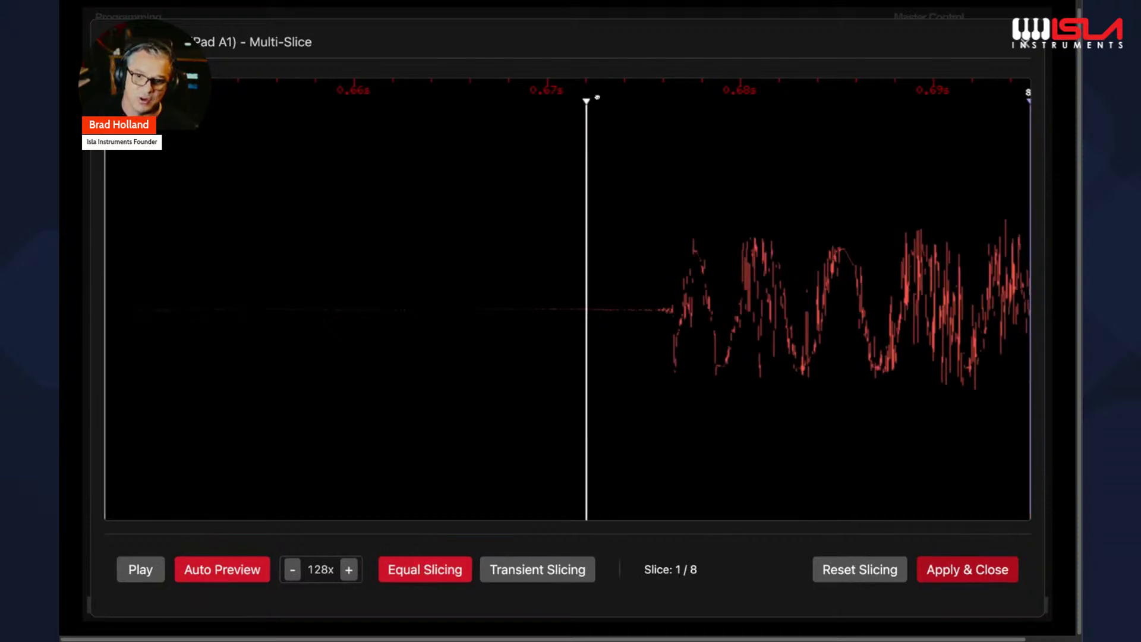
pyautogui.moveTo(597, 97); pyautogui.dragTo(409, 108)
pyautogui.click(409, 107)
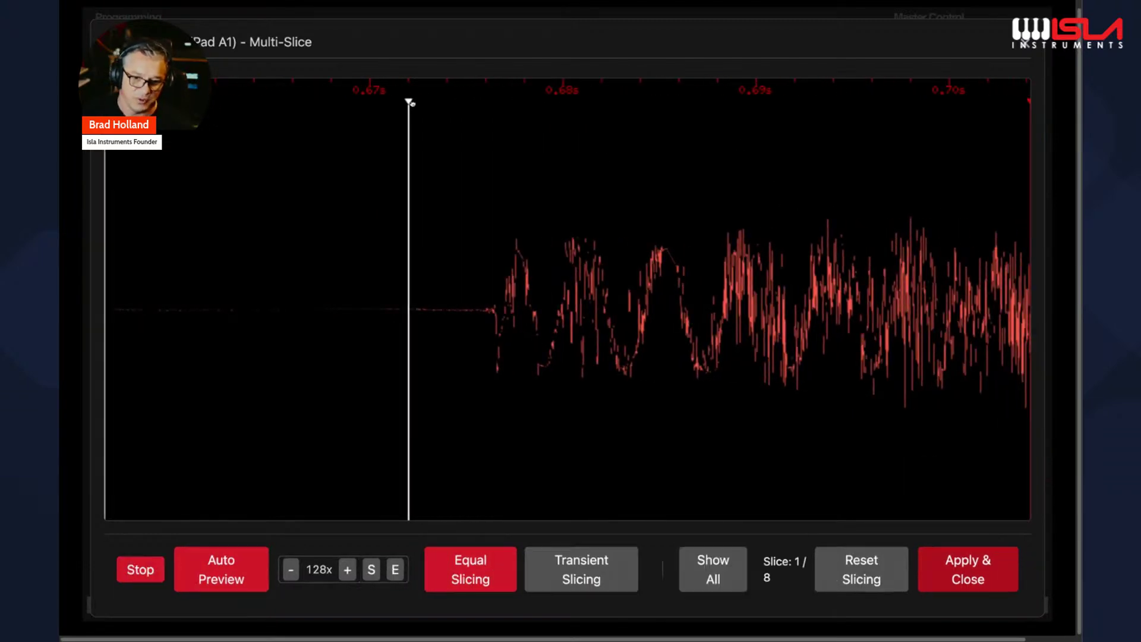
# Step: Align slice 1's end marker with the exact onset of the second hit, at about 0.677 s, and play the slice
pyautogui.click(290, 569)
pyautogui.click(291, 569)
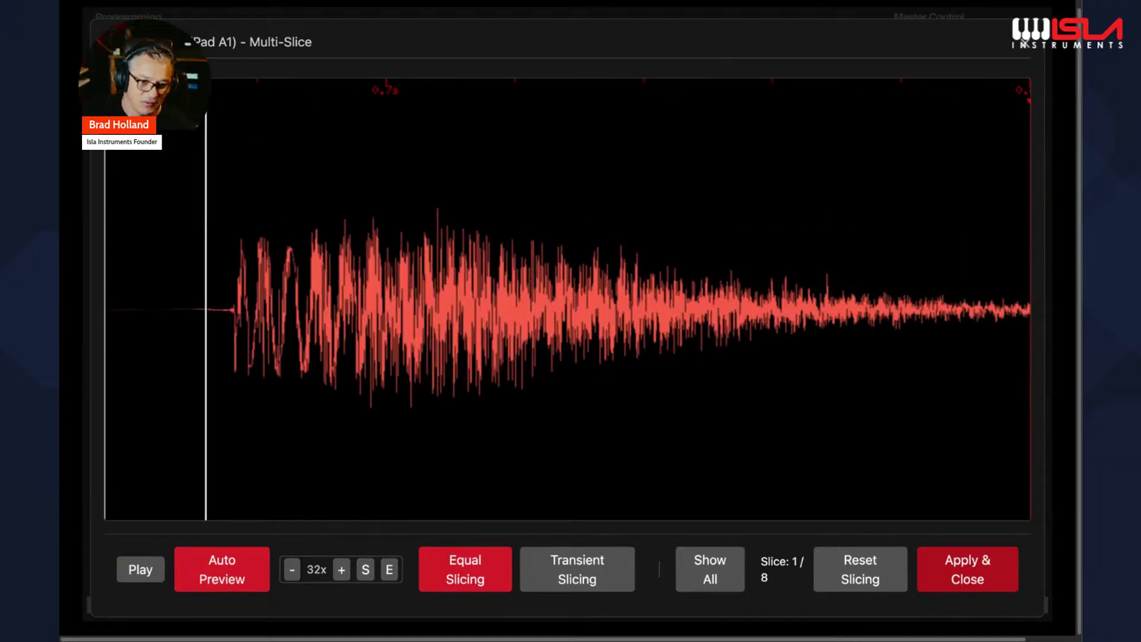
pyautogui.click(294, 569)
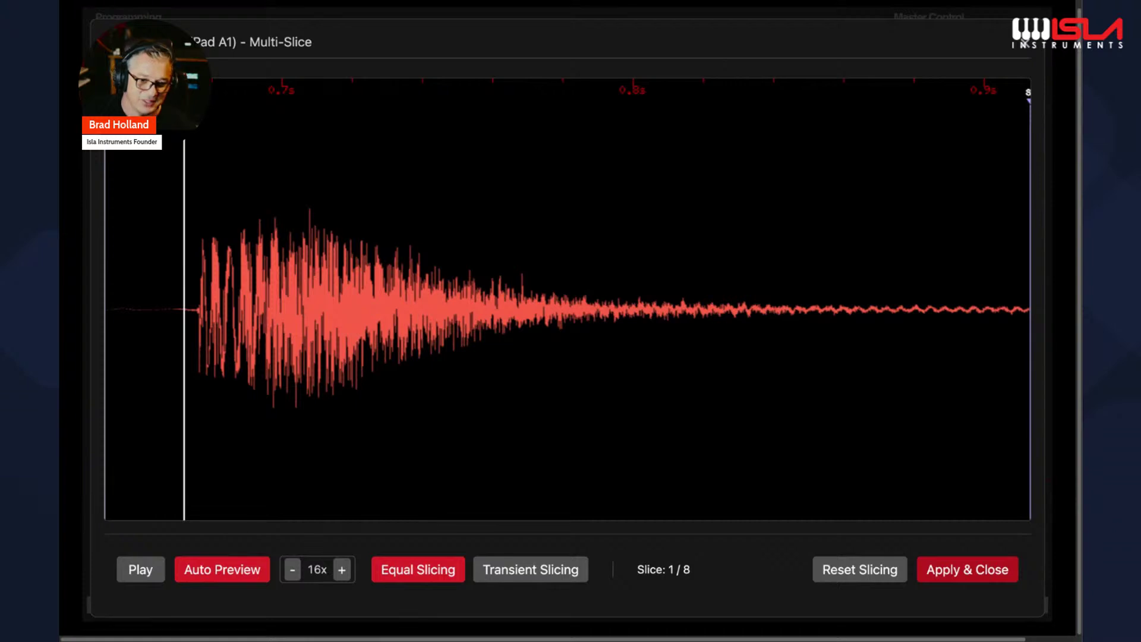
pyautogui.click(294, 570)
pyautogui.moveTo(147, 102); pyautogui.dragTo(154, 102)
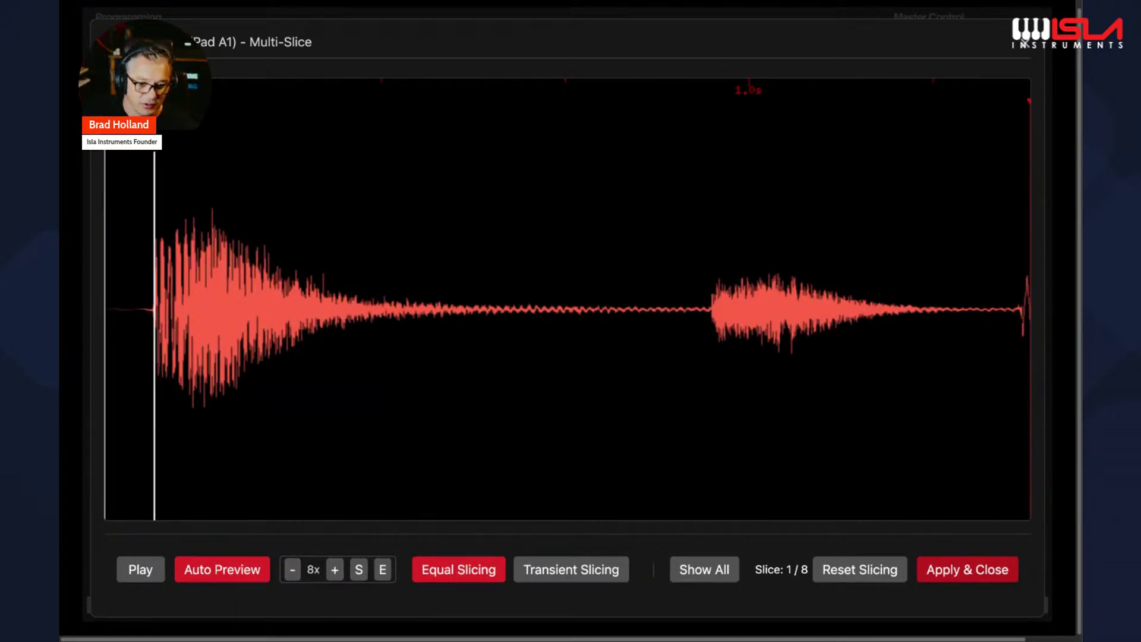
pyautogui.click(335, 569)
pyautogui.click(341, 570)
pyautogui.click(341, 571)
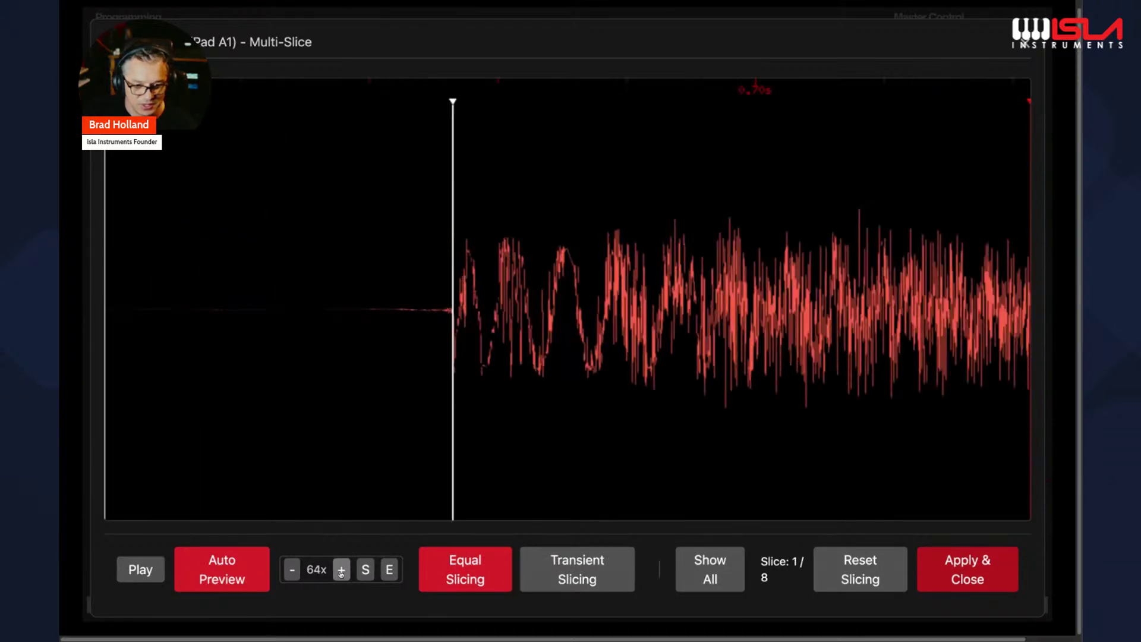
pyautogui.click(341, 570)
pyautogui.click(628, 103)
pyautogui.click(627, 103)
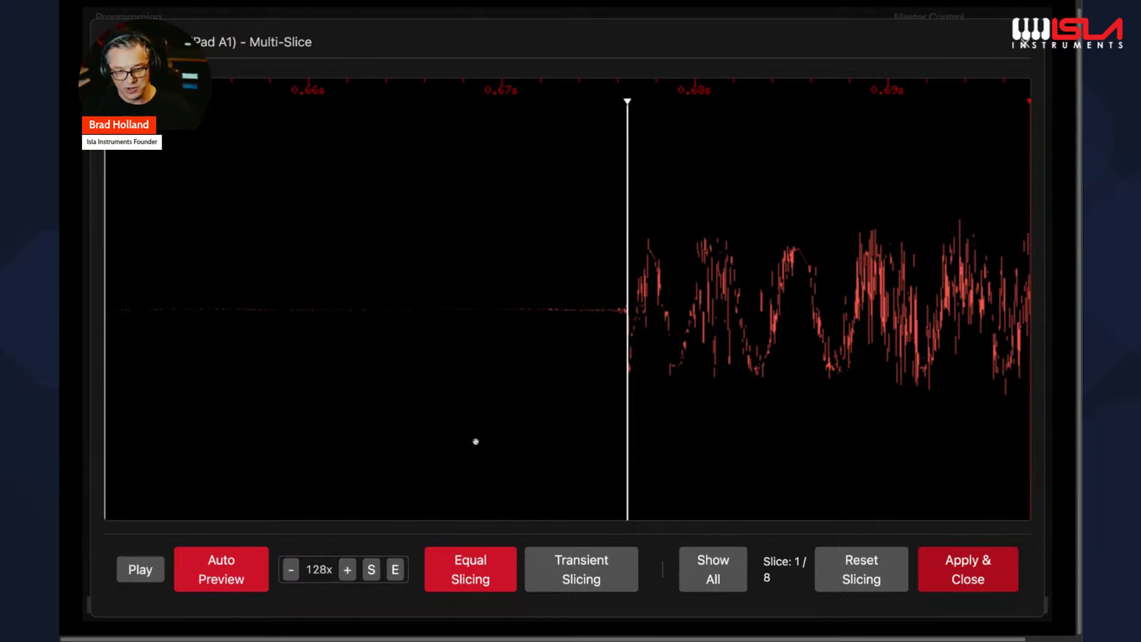
pyautogui.click(627, 103)
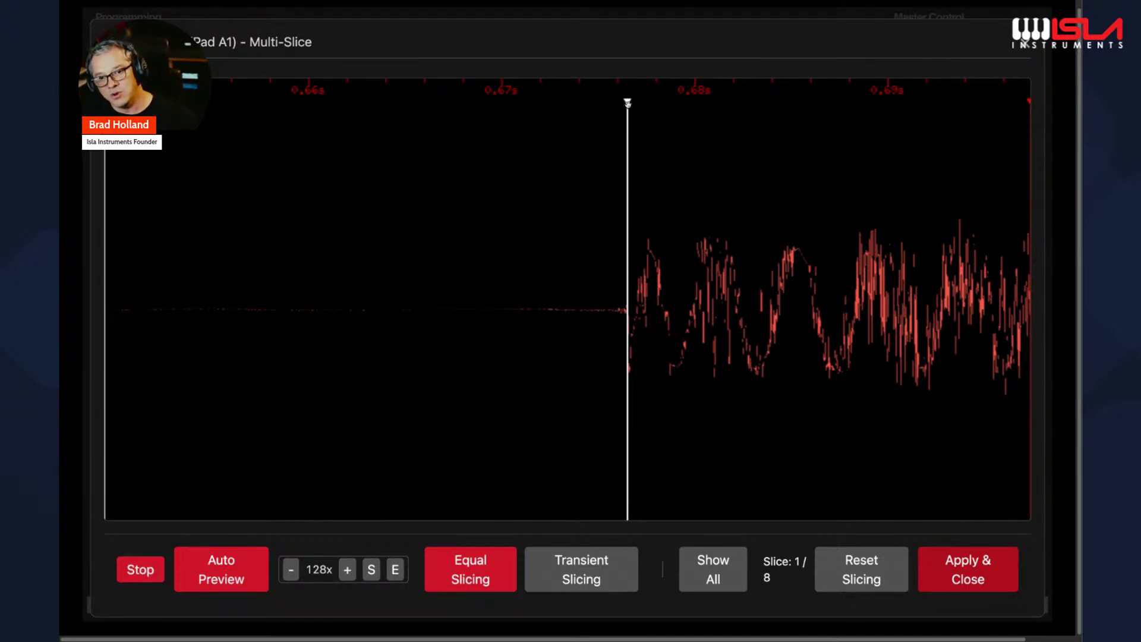
# Step: Try nudging slice 1's end marker at the second hit's onset, and reapply Equal Slicing to the sample
pyautogui.moveTo(626, 101); pyautogui.dragTo(601, 102)
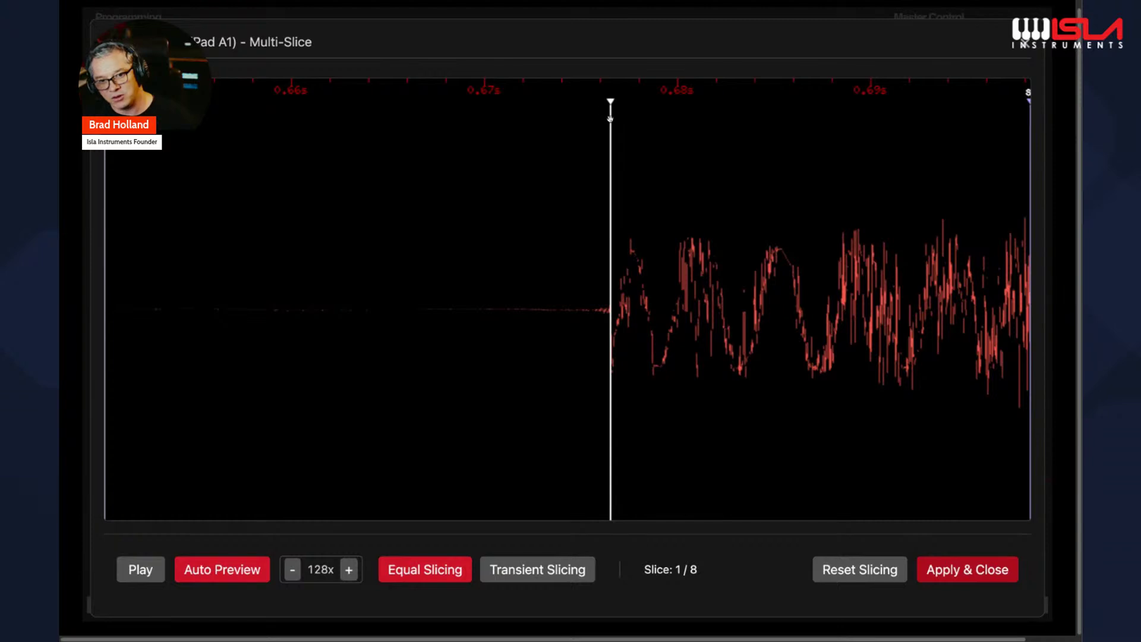
pyautogui.click(612, 117)
pyautogui.click(613, 117)
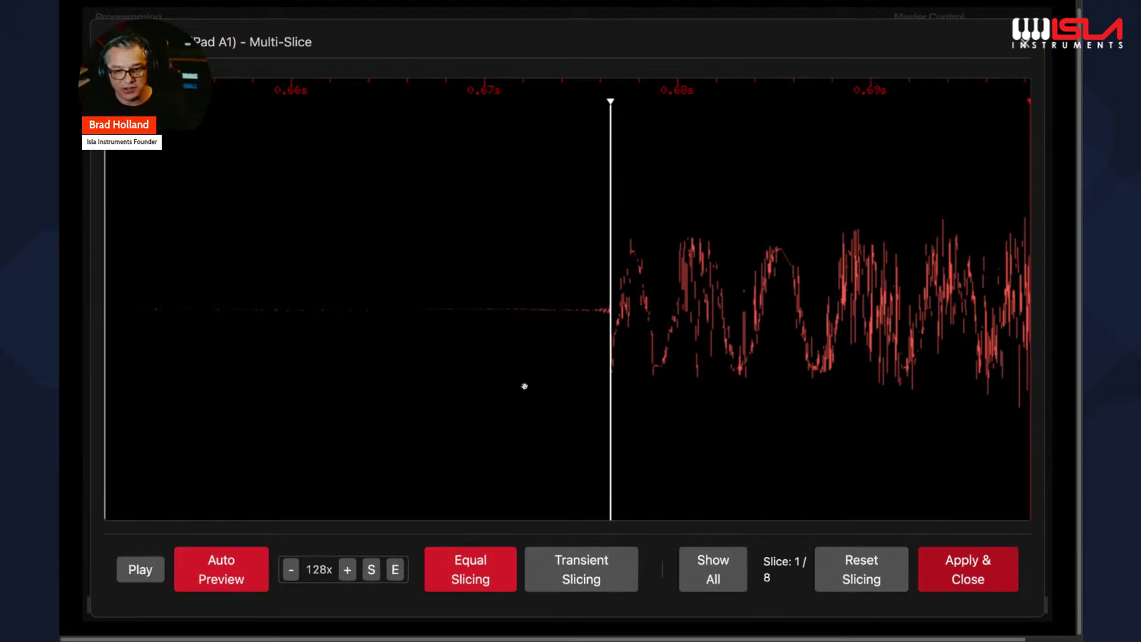
pyautogui.click(292, 571)
pyautogui.click(292, 571)
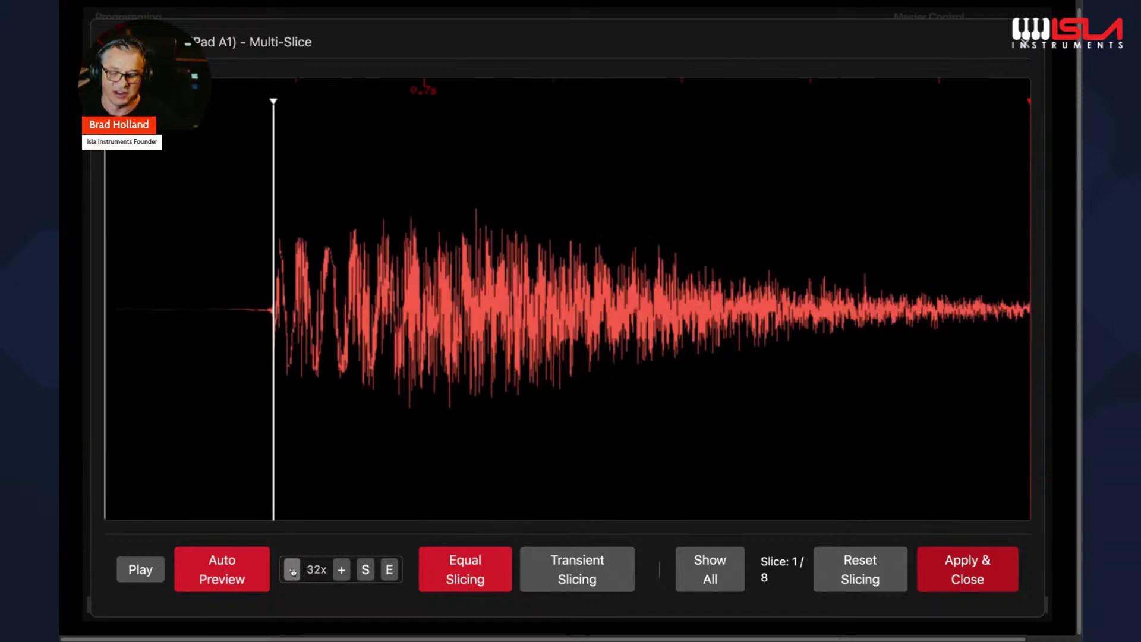
pyautogui.click(292, 571)
pyautogui.click(291, 570)
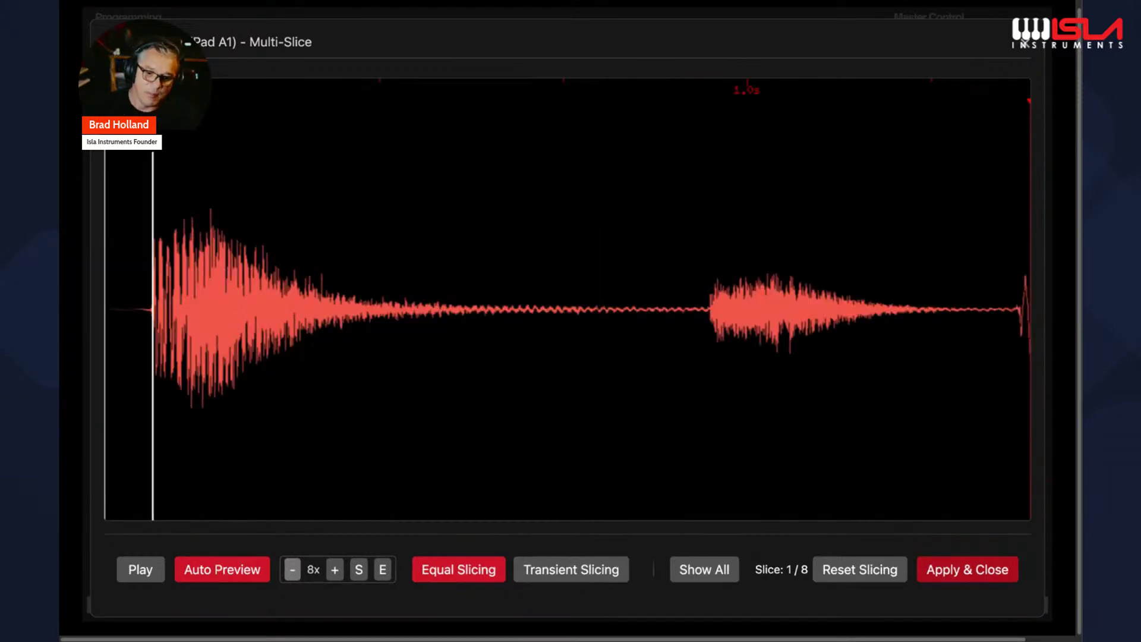
pyautogui.click(292, 571)
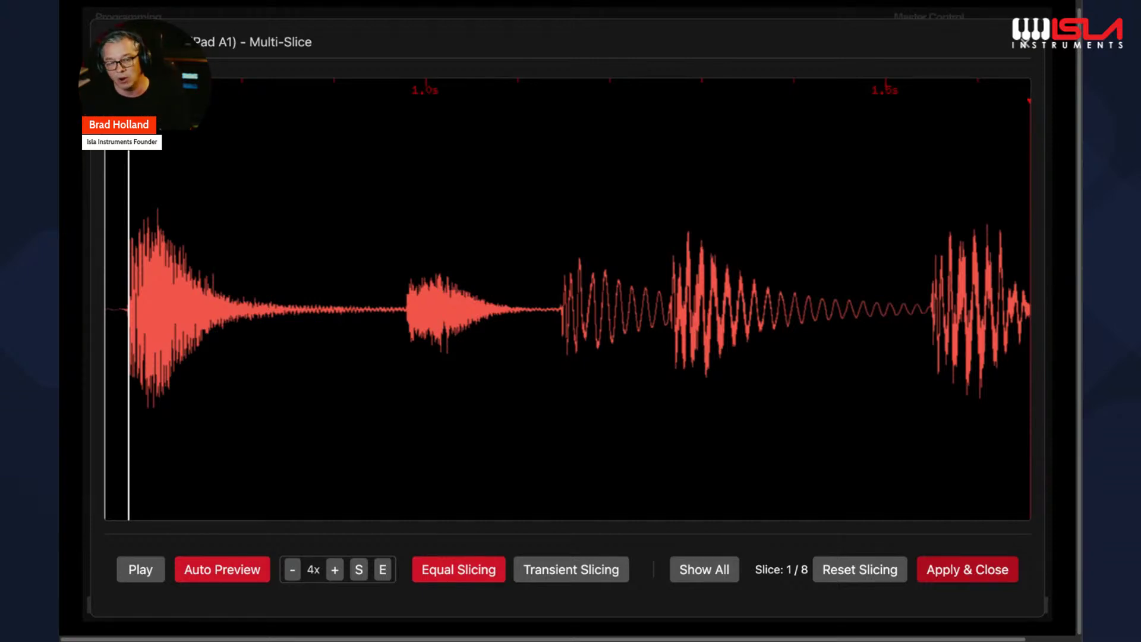
pyautogui.click(492, 571)
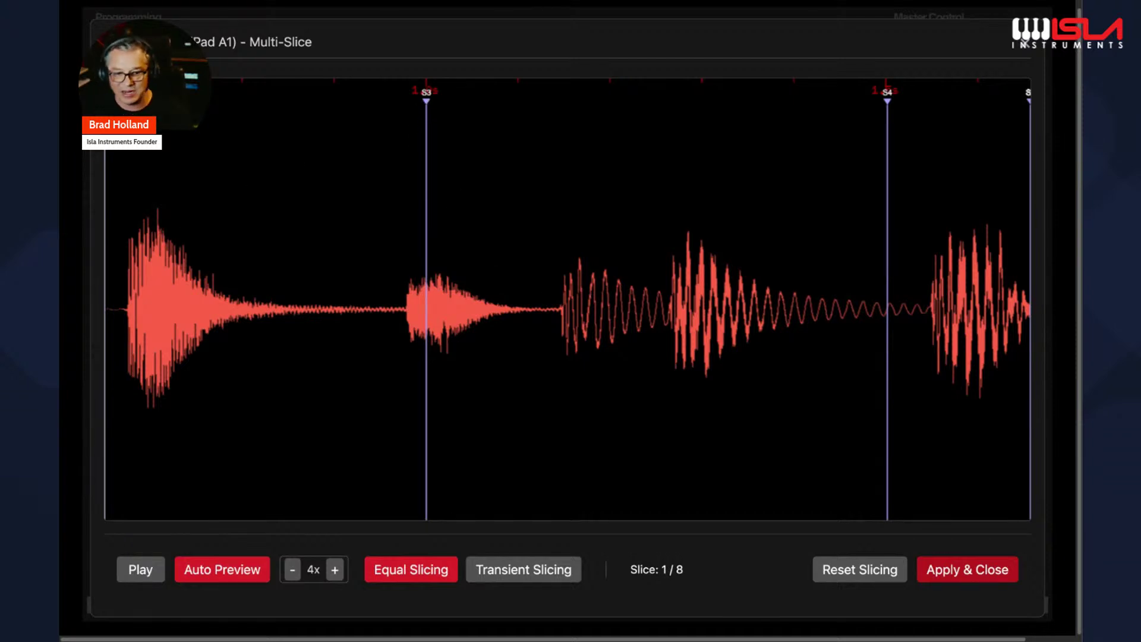
# Step: Replace Pad A1's equal slices with Transient Slicing and raise its threshold
pyautogui.click(856, 575)
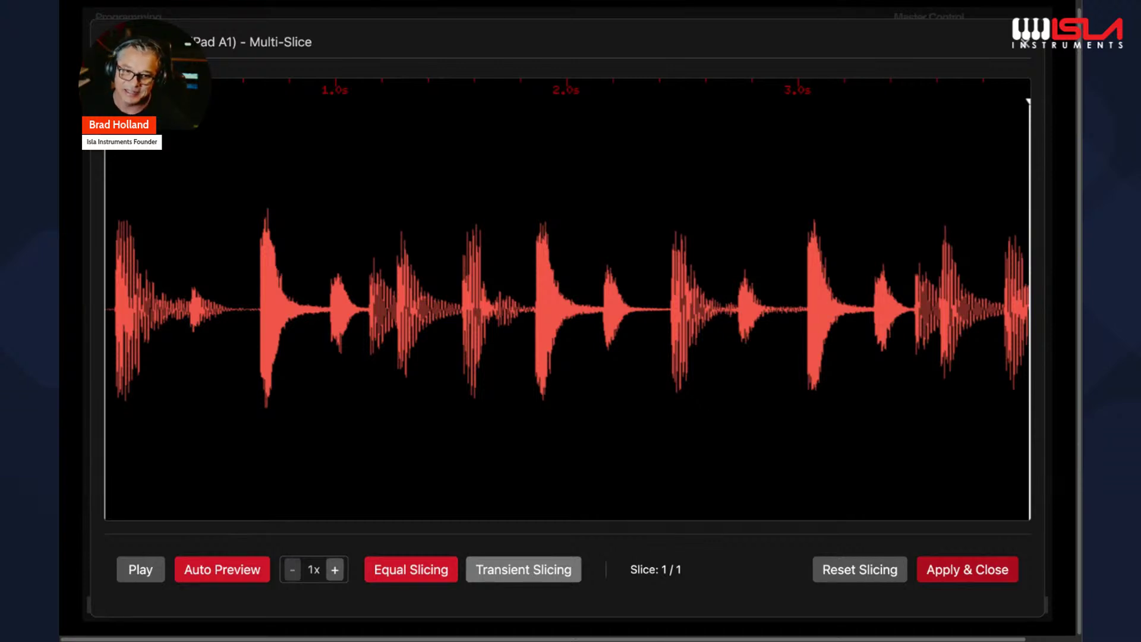
pyautogui.click(523, 569)
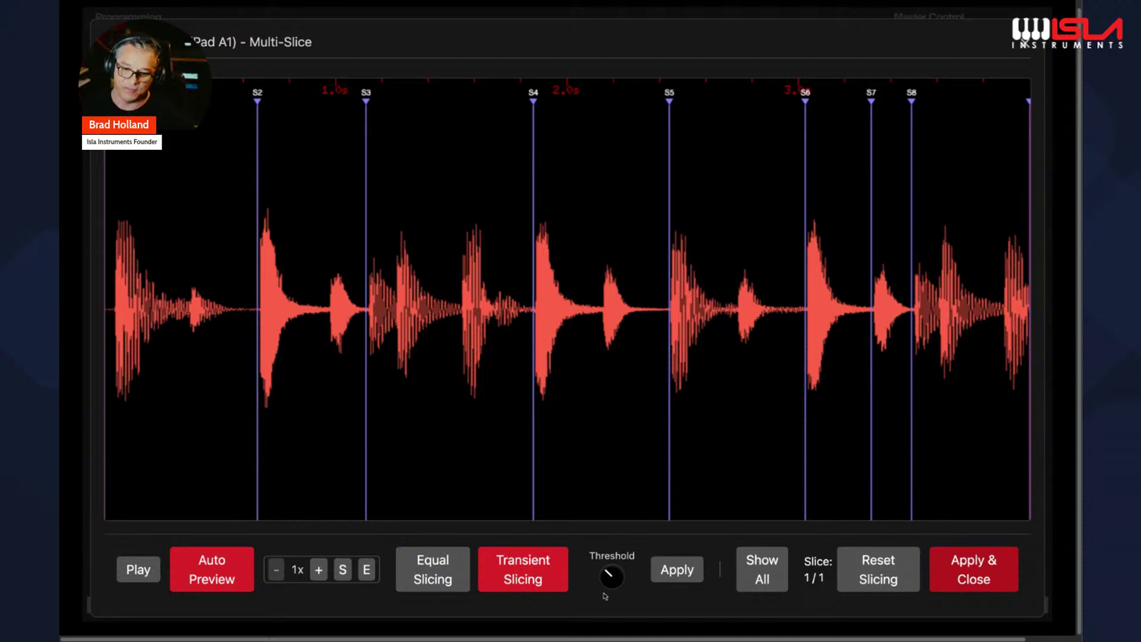
pyautogui.moveTo(612, 573); pyautogui.dragTo(616, 529)
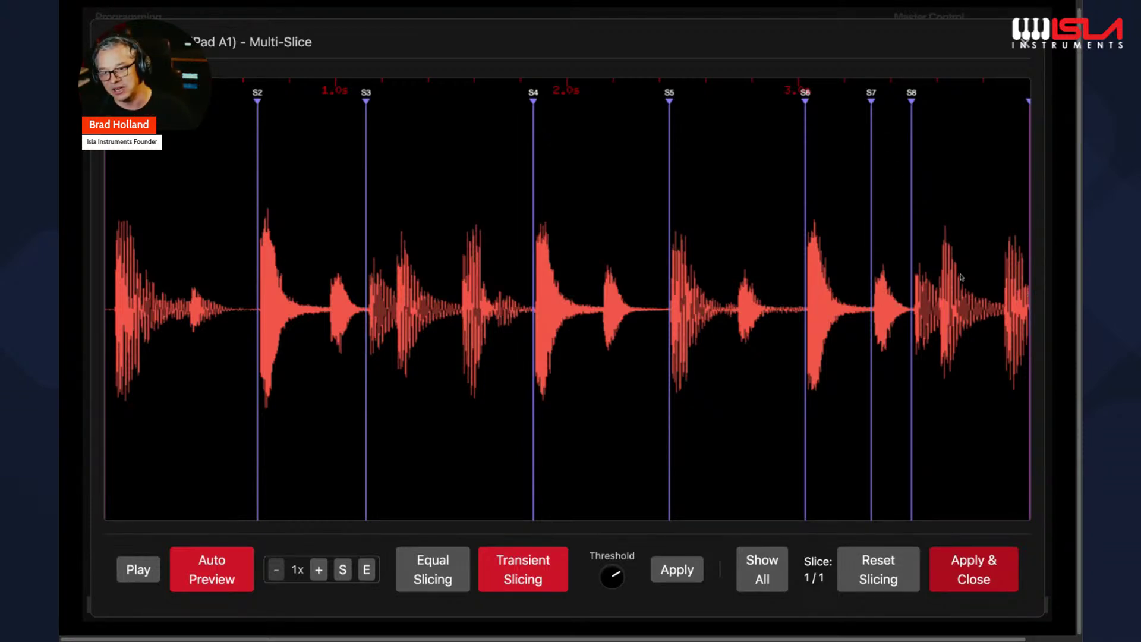
pyautogui.moveTo(613, 579)
pyautogui.mouseDown()
pyautogui.moveTo(613, 597)
pyautogui.moveTo(615, 577)
pyautogui.mouseUp()
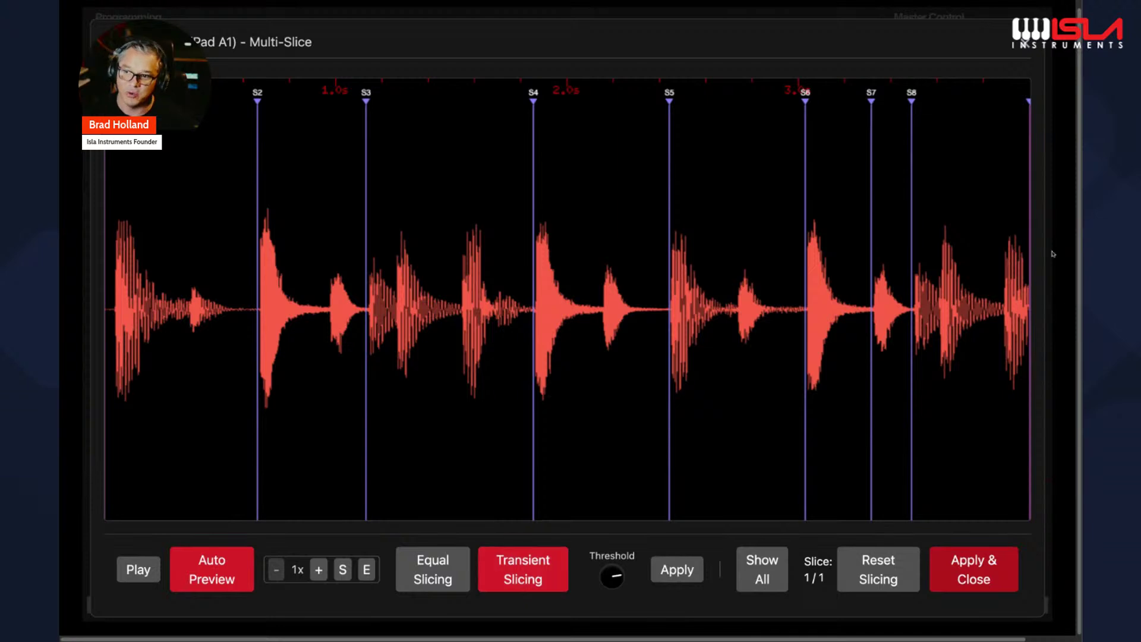
# Step: Leave the current Multi-Slice session and play Pad A1's chord loop, WL_Gm_124_CHORDLP4.wav, on the pad and in the Multi-Slice editor
pyautogui.click(1024, 42)
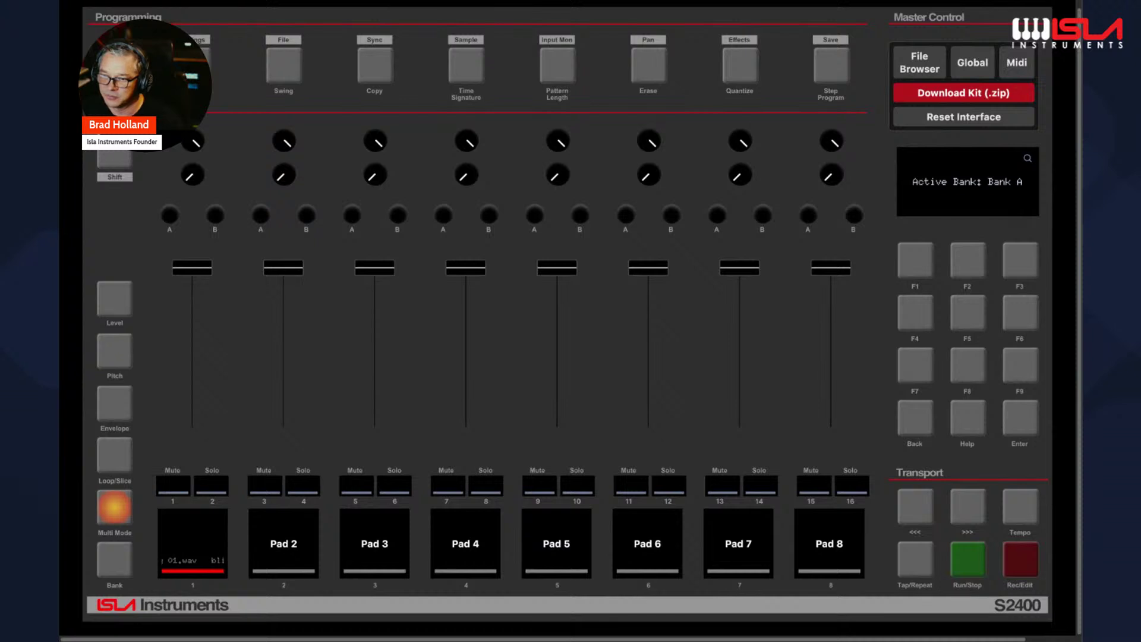
pyautogui.click(187, 545)
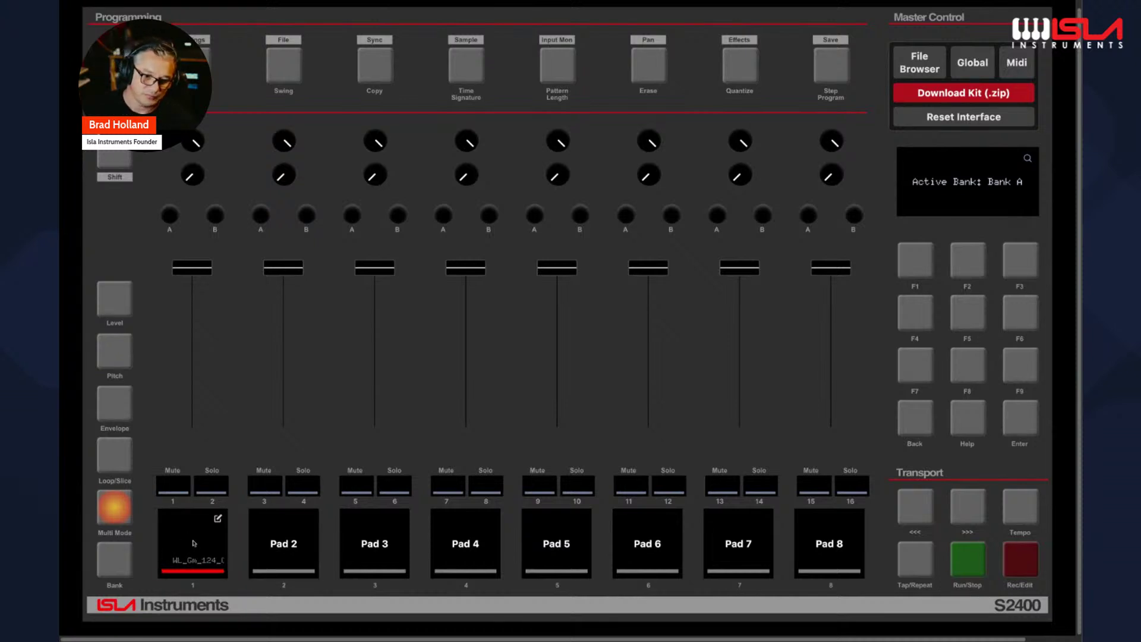
pyautogui.click(119, 464)
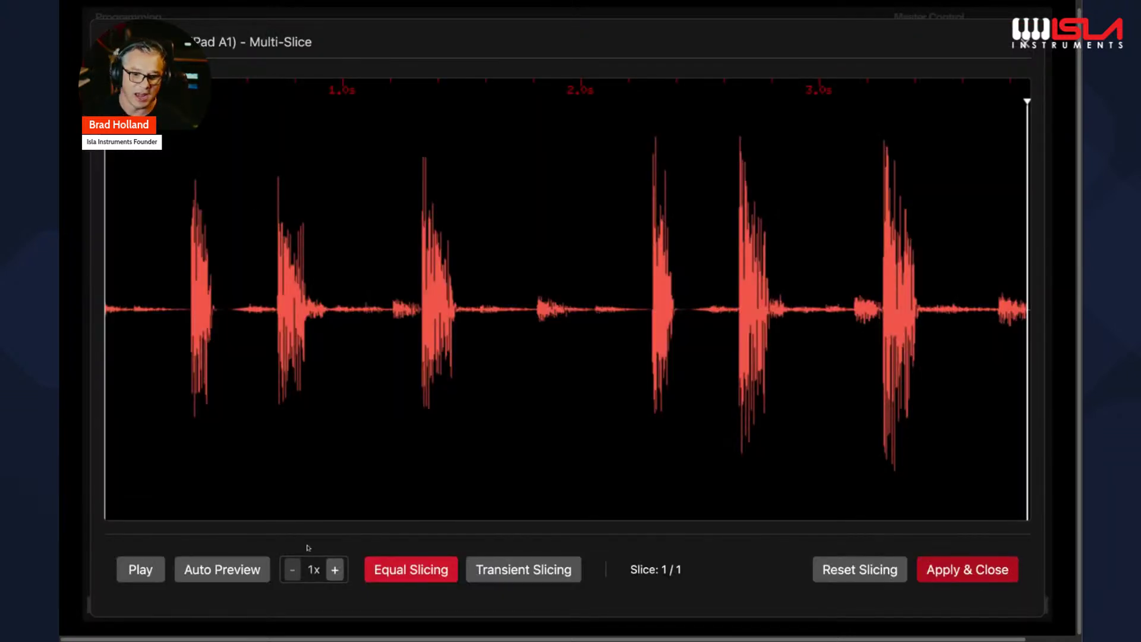
pyautogui.click(141, 570)
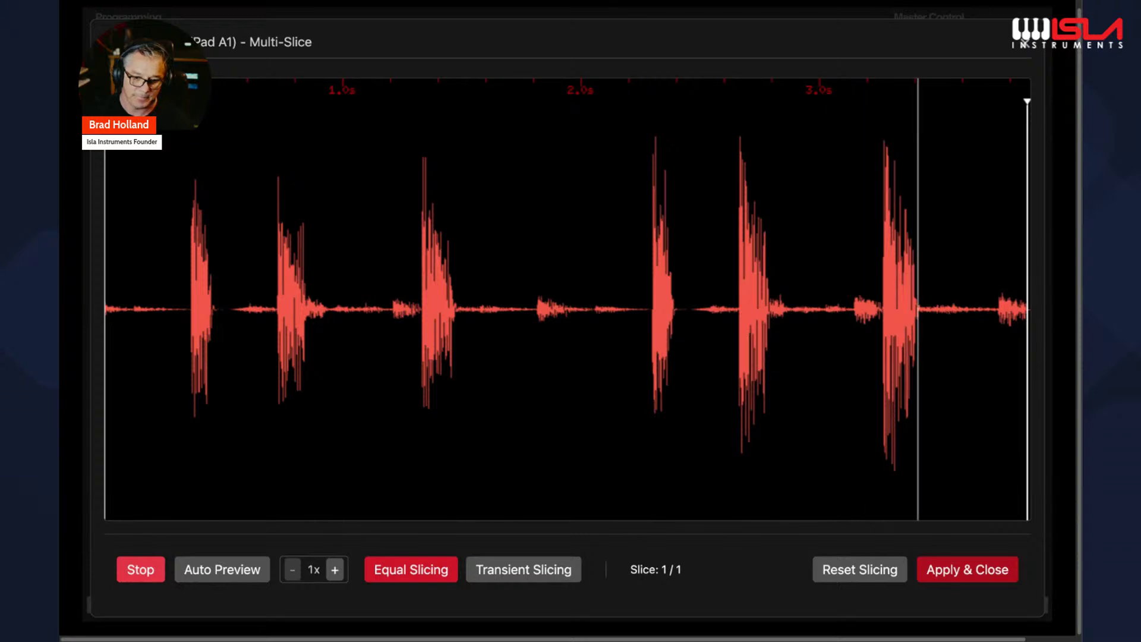
# Step: Slice Pad A1's chord loop with Transient Slicing and check the slice markers against the hit onsets
pyautogui.click(524, 570)
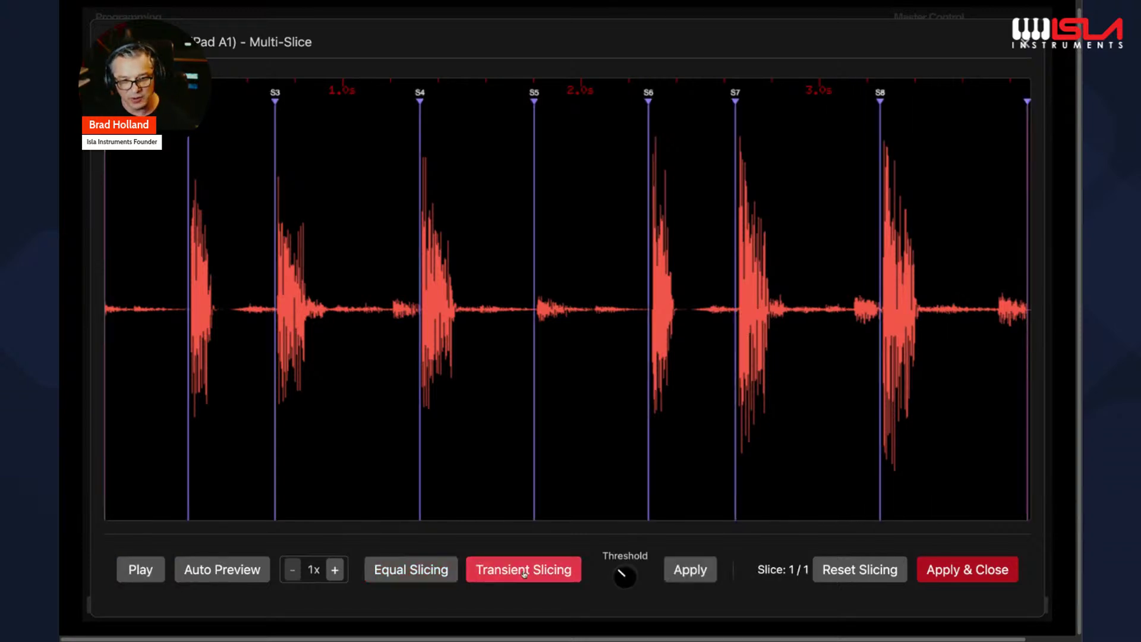
pyautogui.click(335, 570)
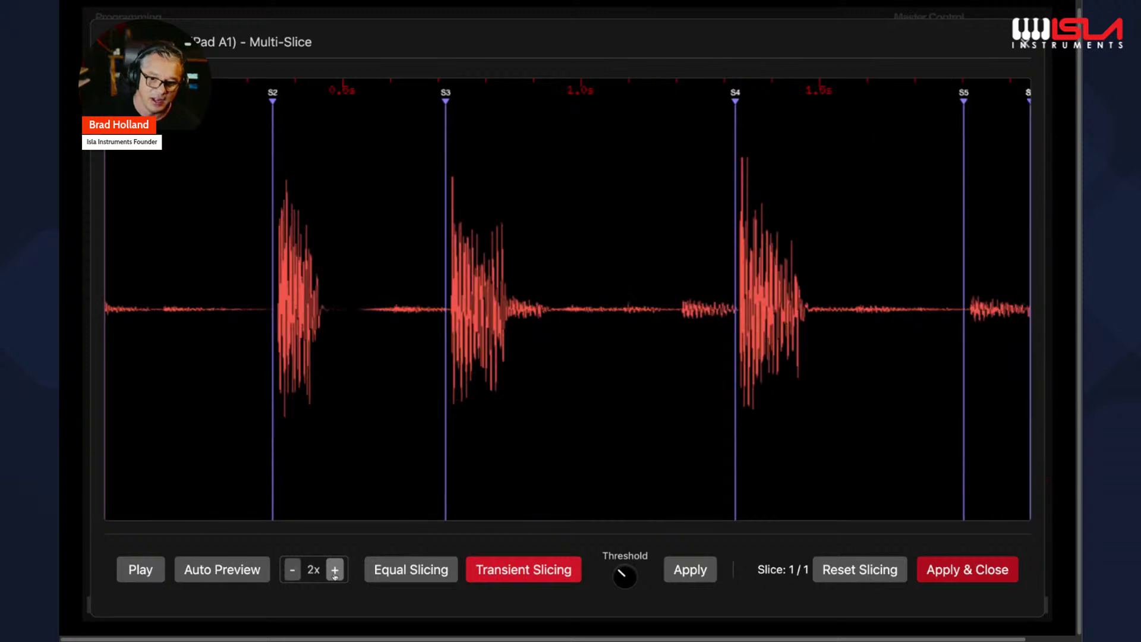
pyautogui.click(335, 571)
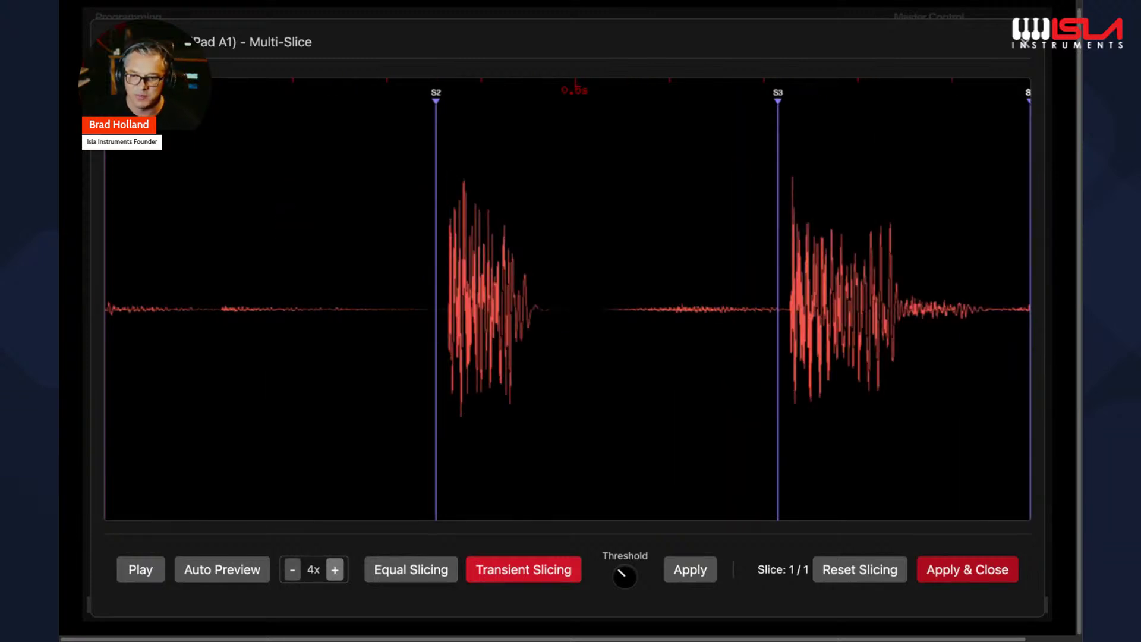
pyautogui.click(334, 570)
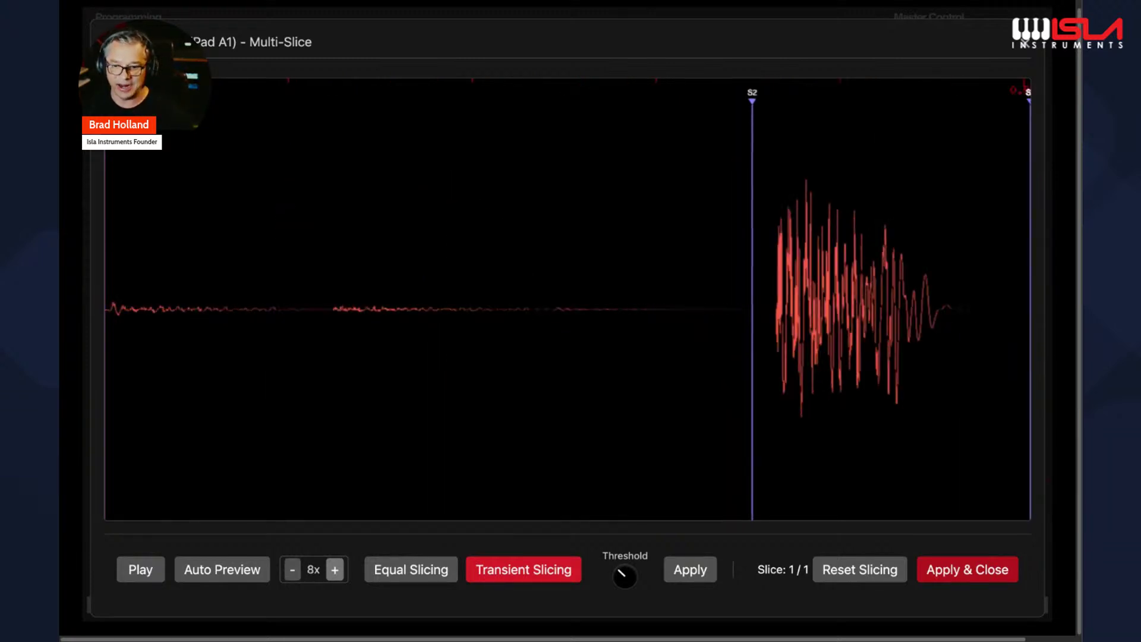
pyautogui.click(292, 570)
pyautogui.click(292, 570)
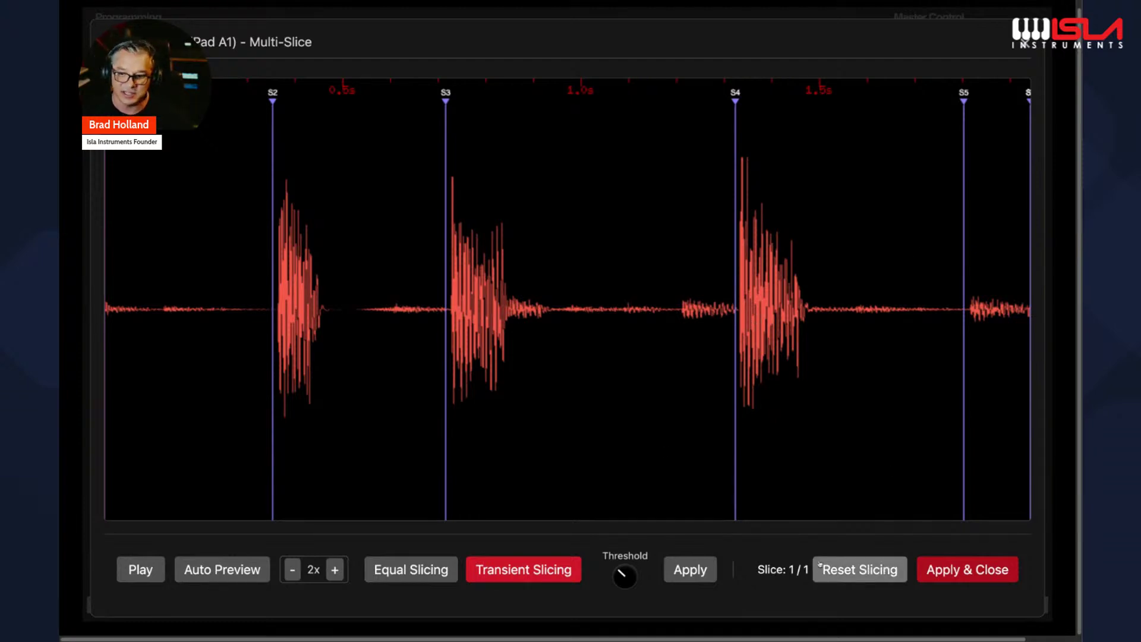
# Step: Reset the chord loop's slicing, try Equal Slicing and Transient Slicing on it again, and close the editor without applying
pyautogui.click(843, 569)
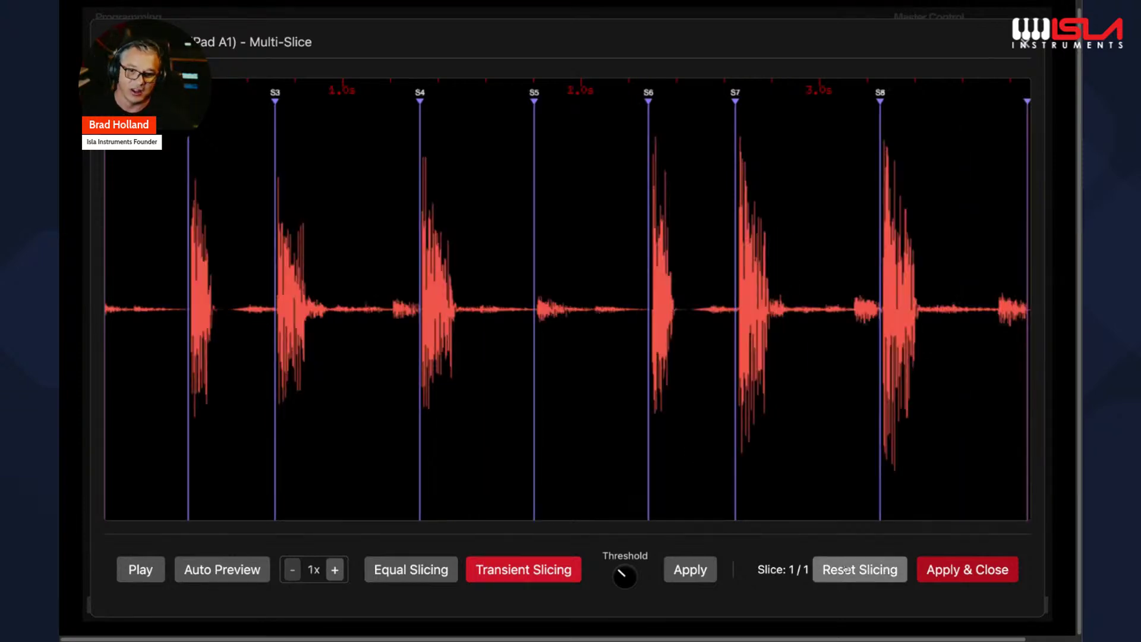
pyautogui.click(435, 575)
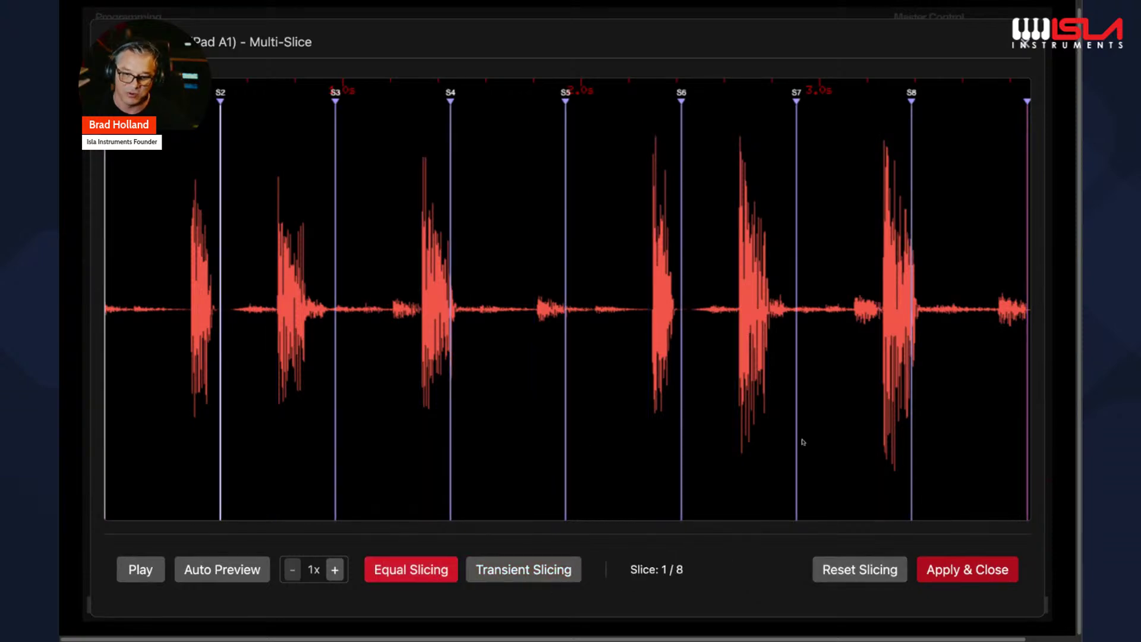
pyautogui.click(530, 577)
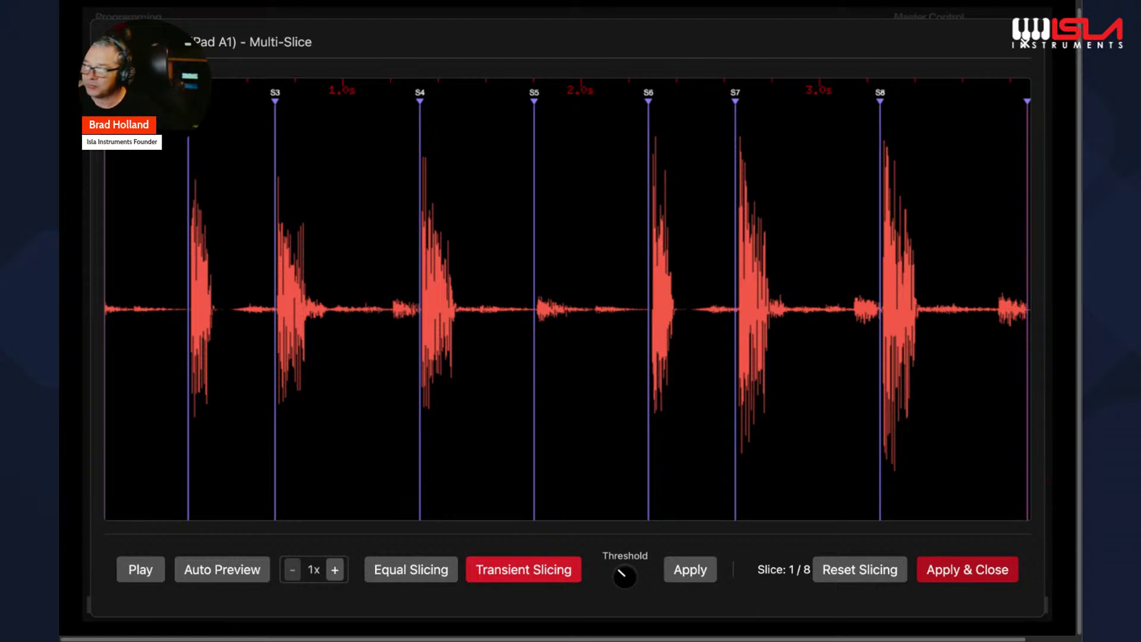
pyautogui.click(1024, 43)
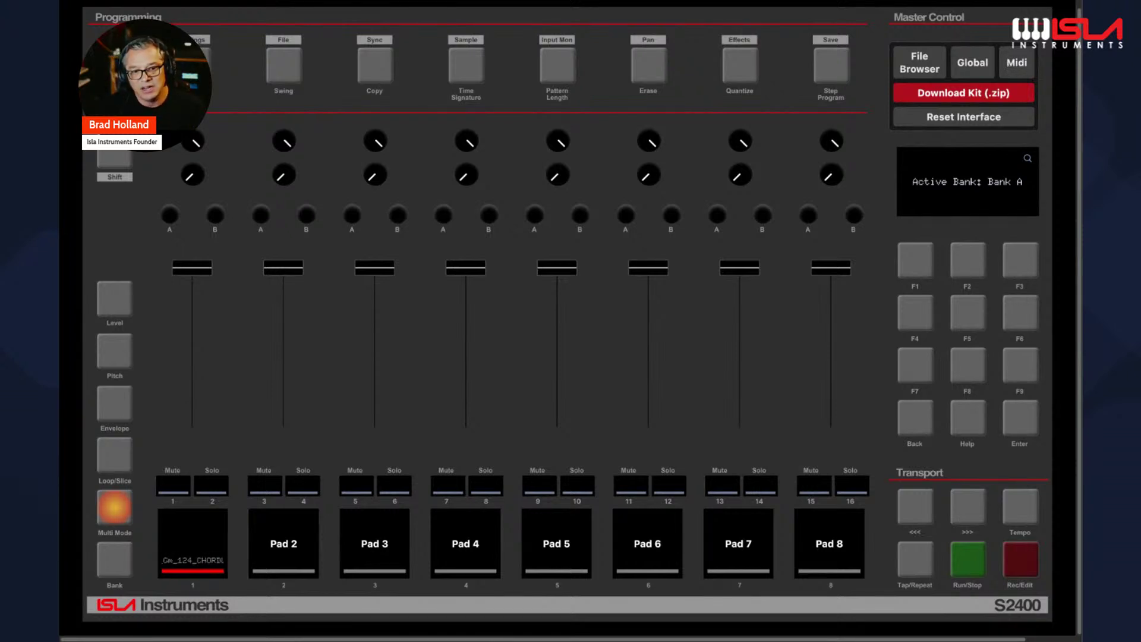
# Step: Review Pad A1's slices in the Multi-Slice editor and its track settings on the enlarged display
pyautogui.click(113, 458)
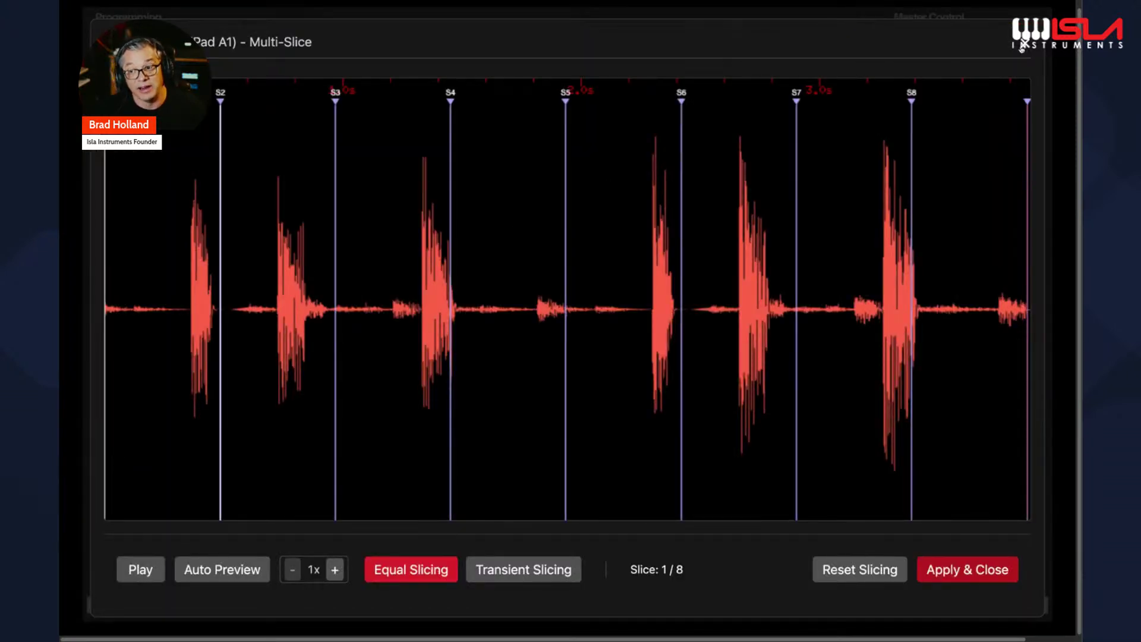
pyautogui.press('Escape')
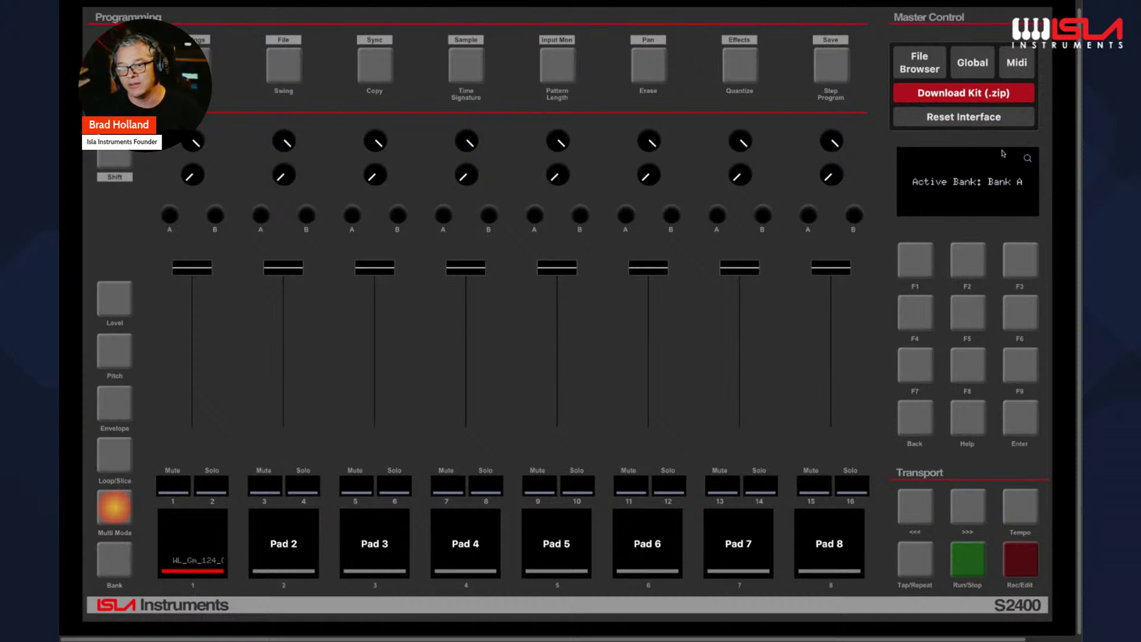
pyautogui.click(1028, 158)
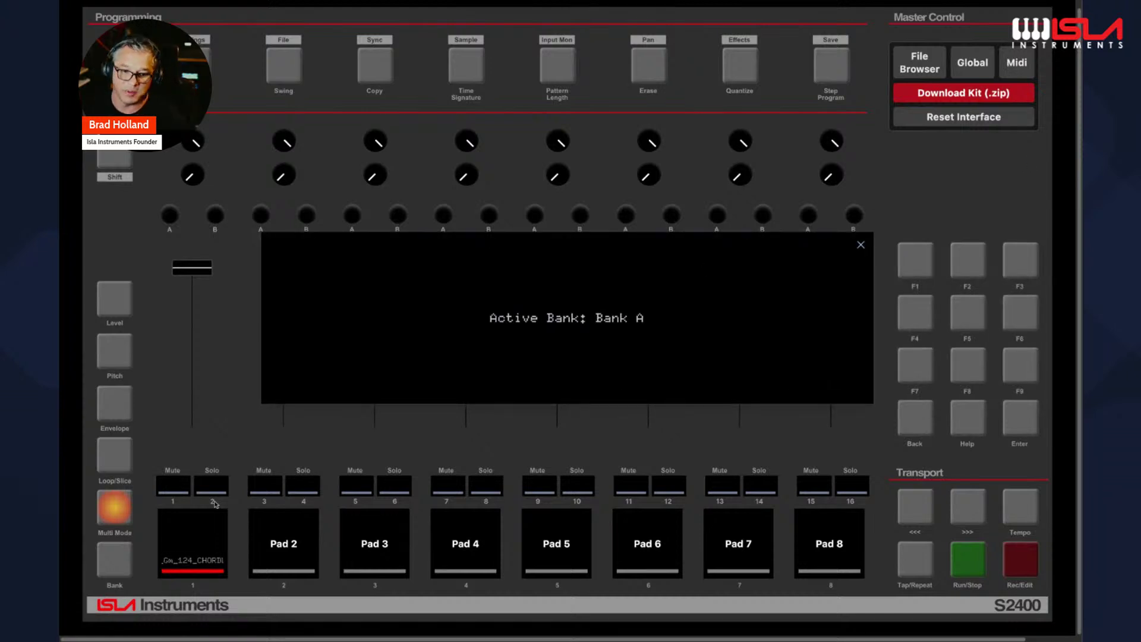
pyautogui.click(218, 518)
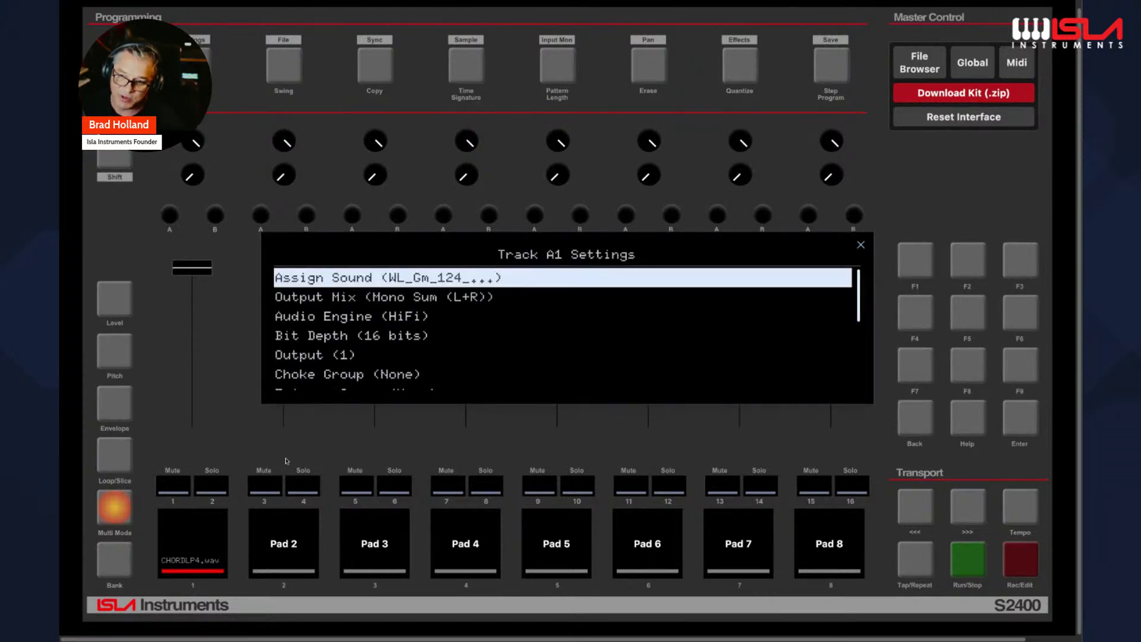
pyautogui.click(860, 244)
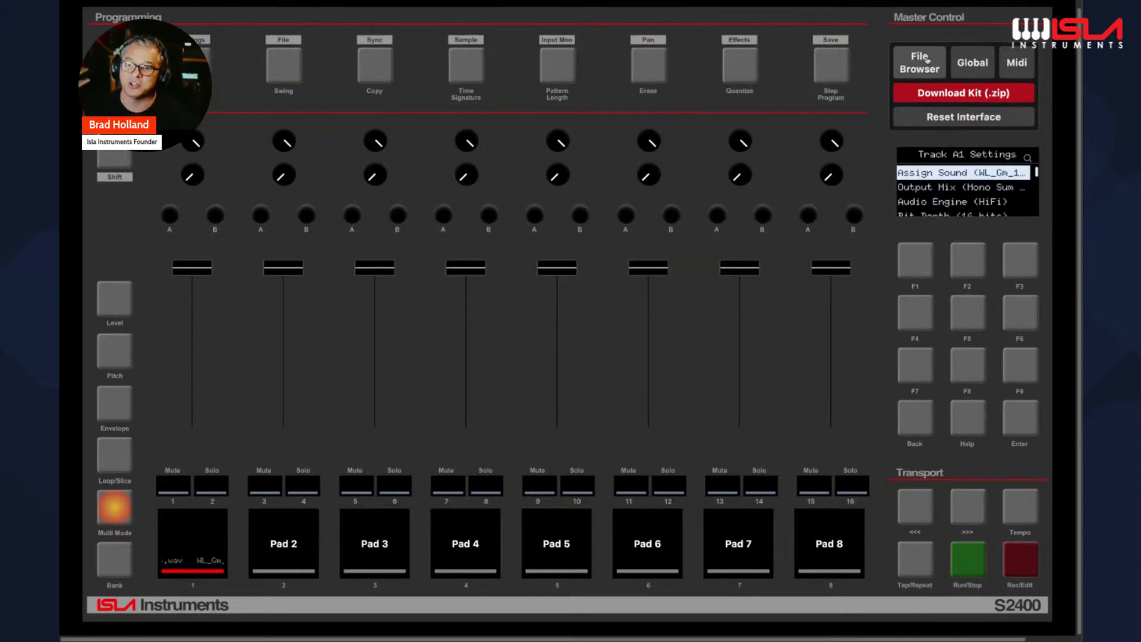
# Step: Assign the Niche_HF samples Bass_1, Bass_2, Bass_3 and Chord from the file browser to Pads 1 to 4
pyautogui.click(926, 62)
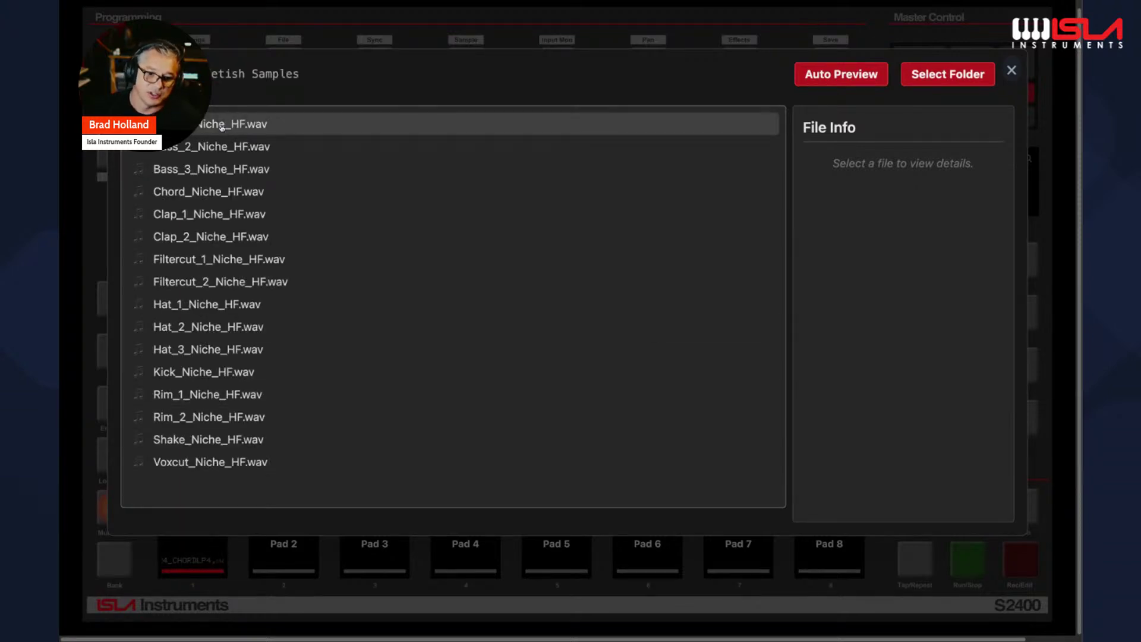
pyautogui.click(193, 152)
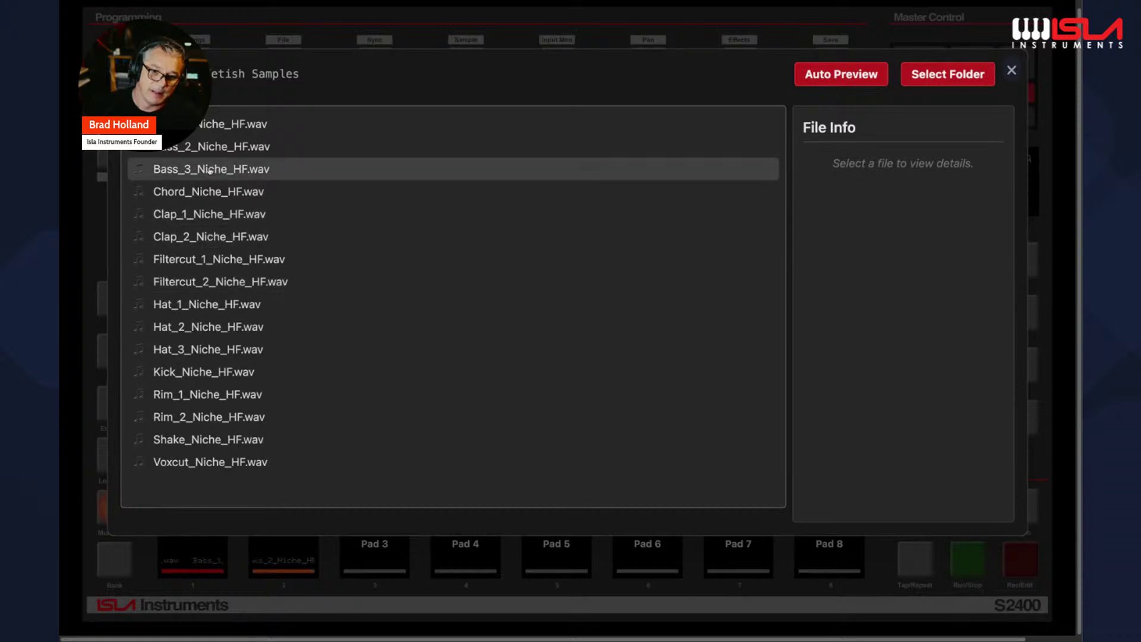
pyautogui.click(213, 171)
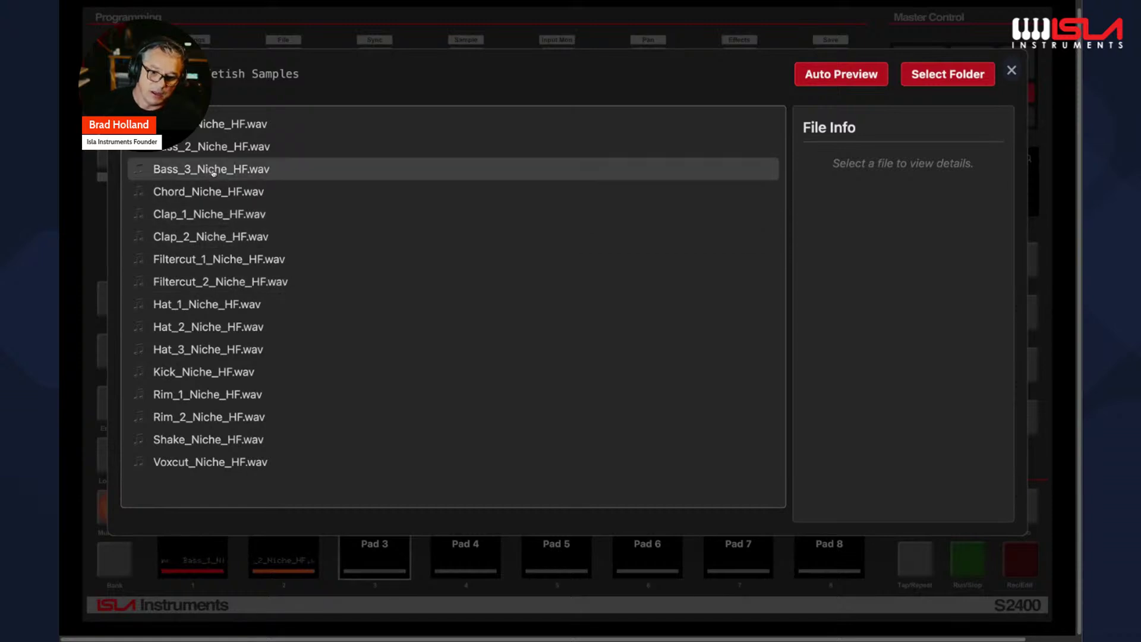
pyautogui.click(237, 200)
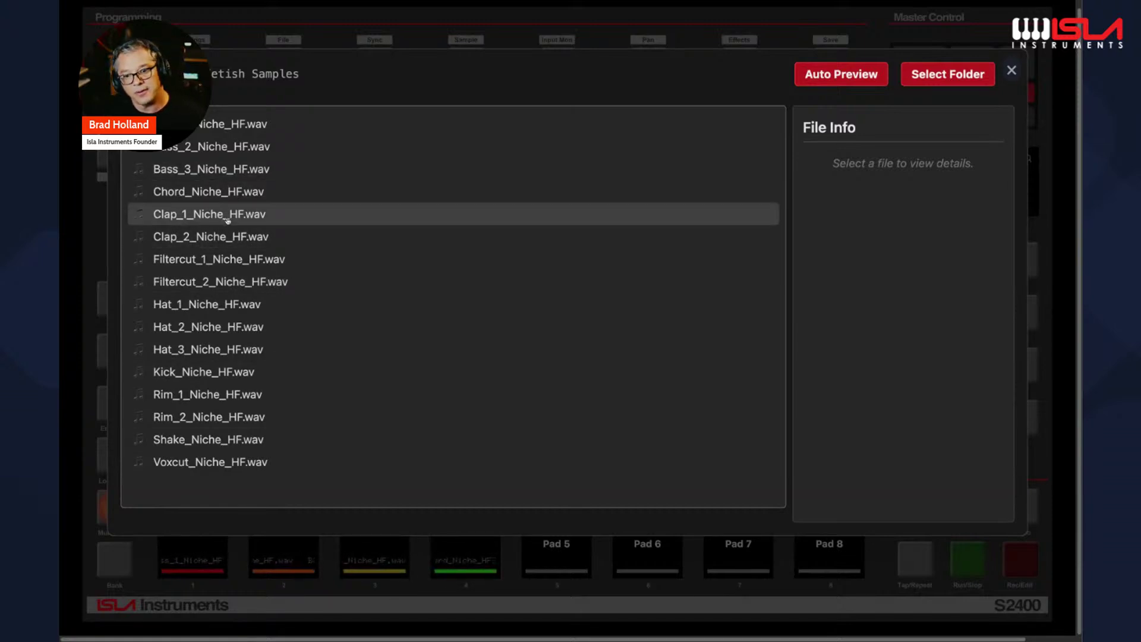
# Step: Assign the Niche_HF samples Clap_1, Clap_2, Filtercut_1 and Hat_1 to Pads 5 to 8 and close the file browser
pyautogui.click(228, 220)
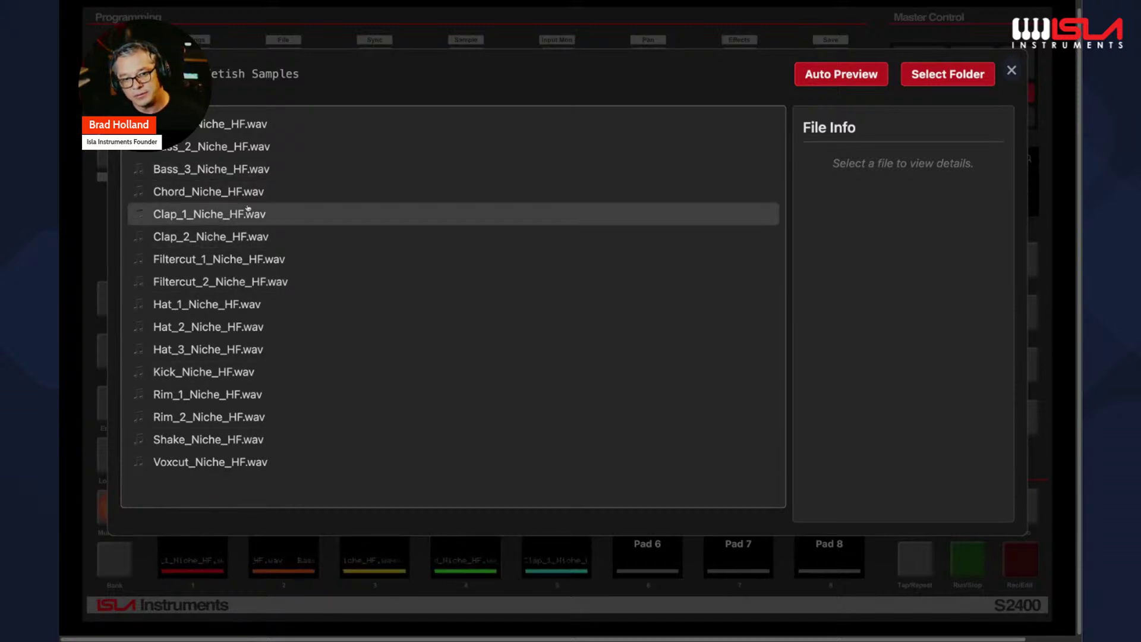
pyautogui.click(216, 245)
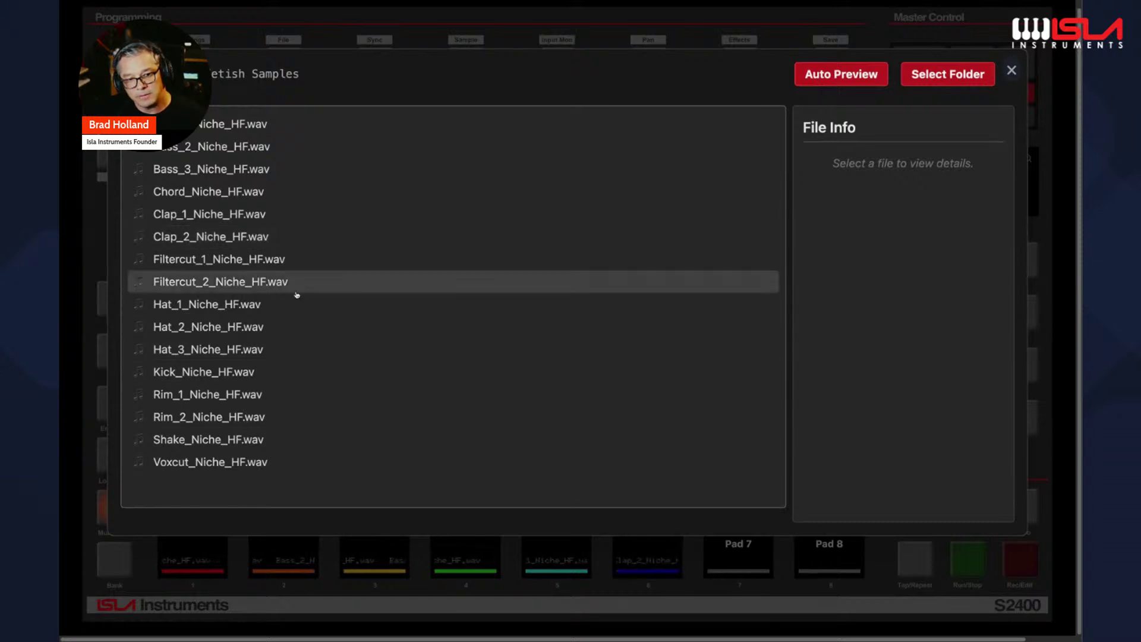
pyautogui.click(255, 260)
pyautogui.click(227, 306)
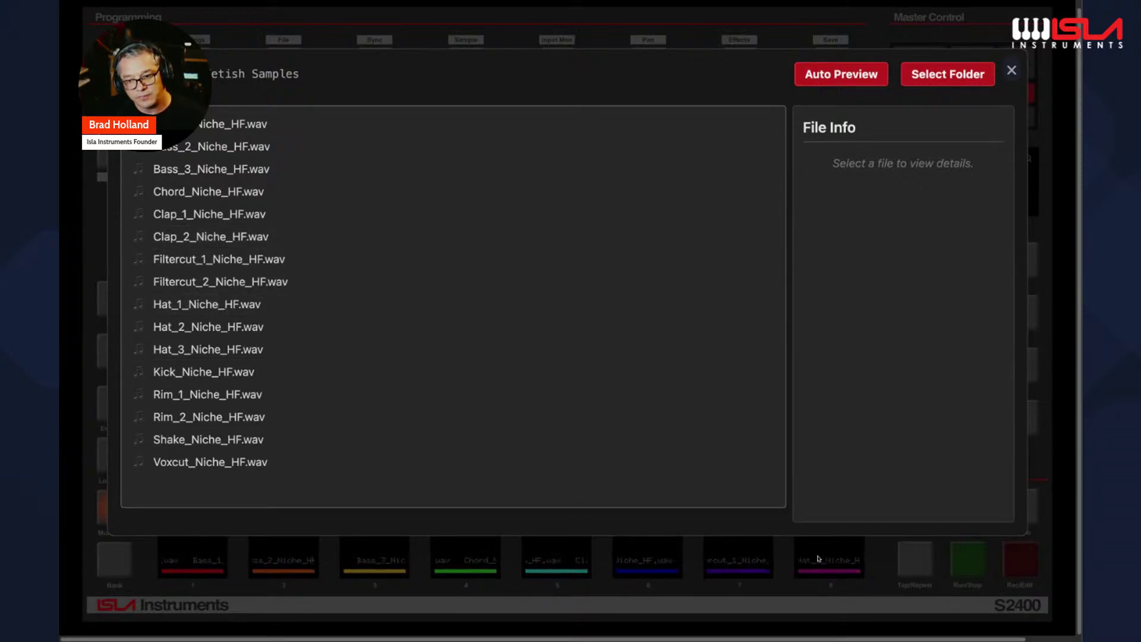
pyautogui.click(1011, 70)
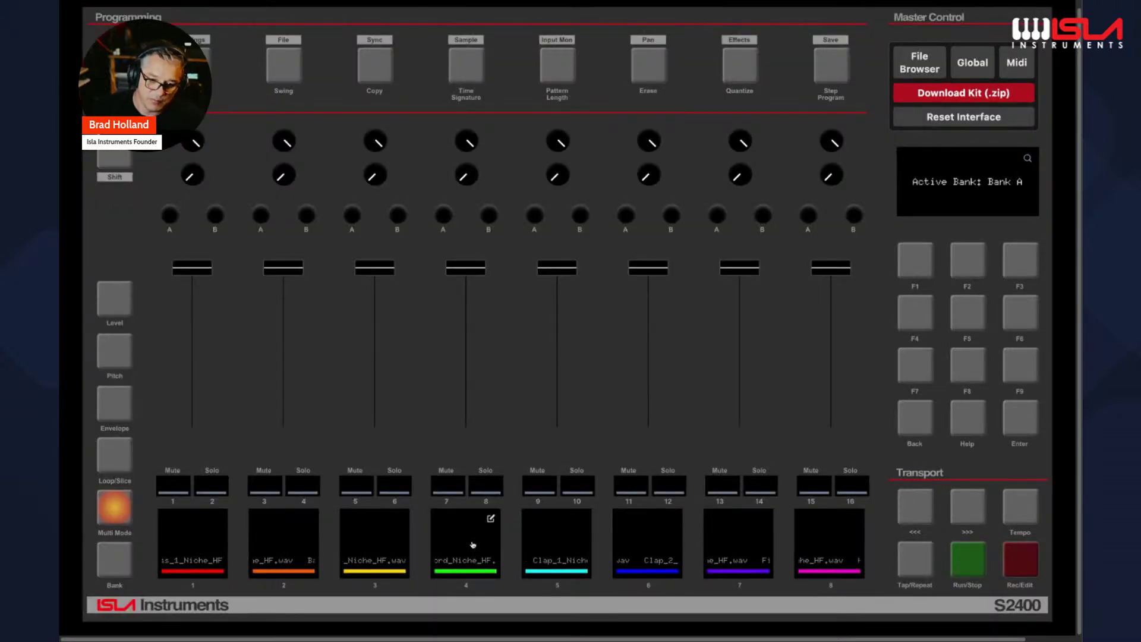